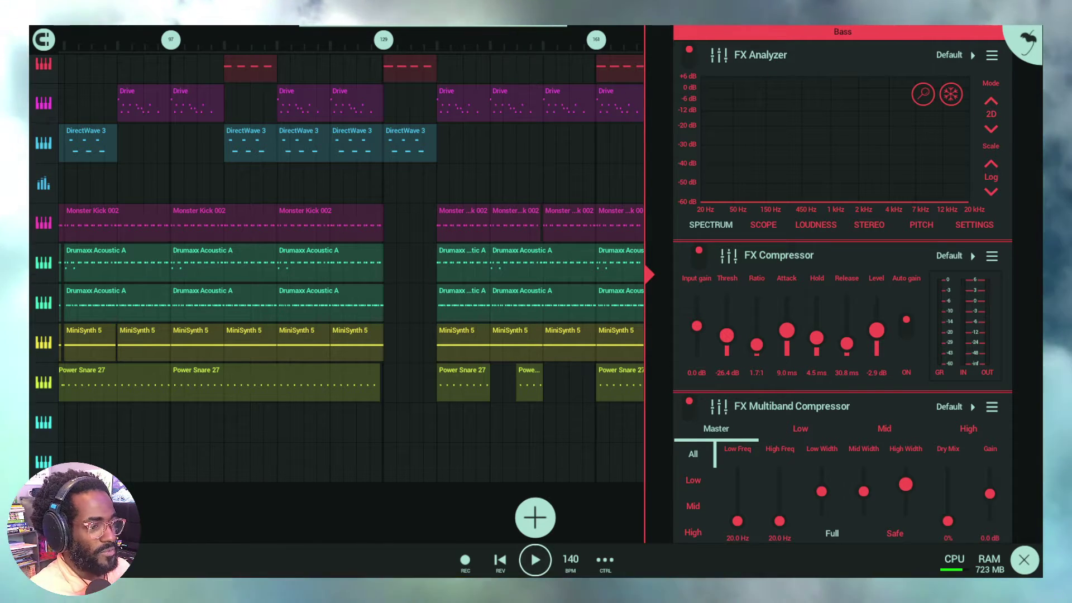
Play the song and look over the tracks in the playlist
click(545, 562)
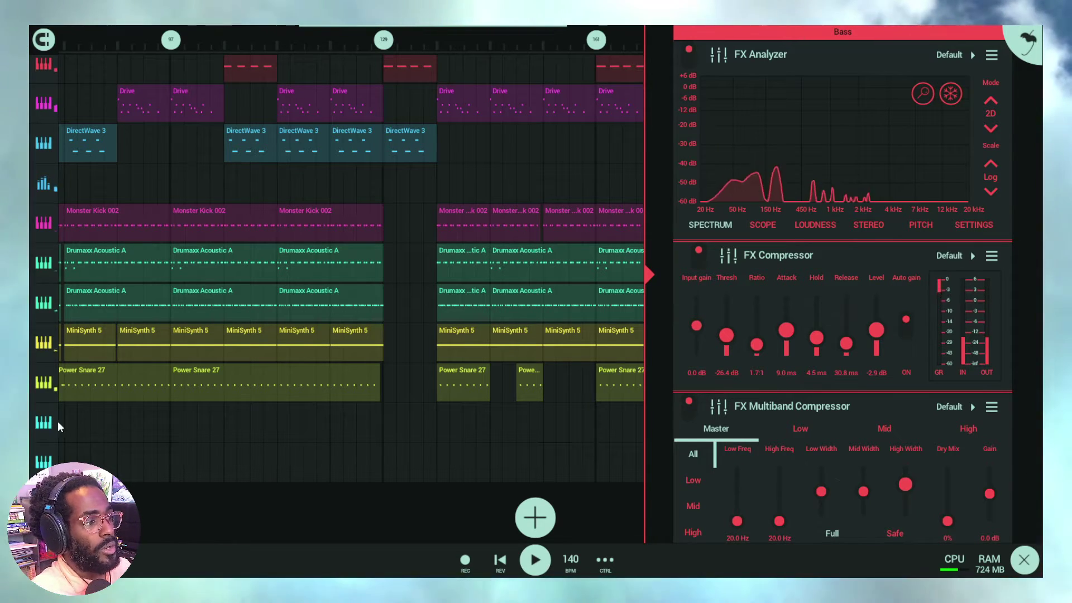
scroll(35, 327, up, 2)
scroll(40, 320, up, 5)
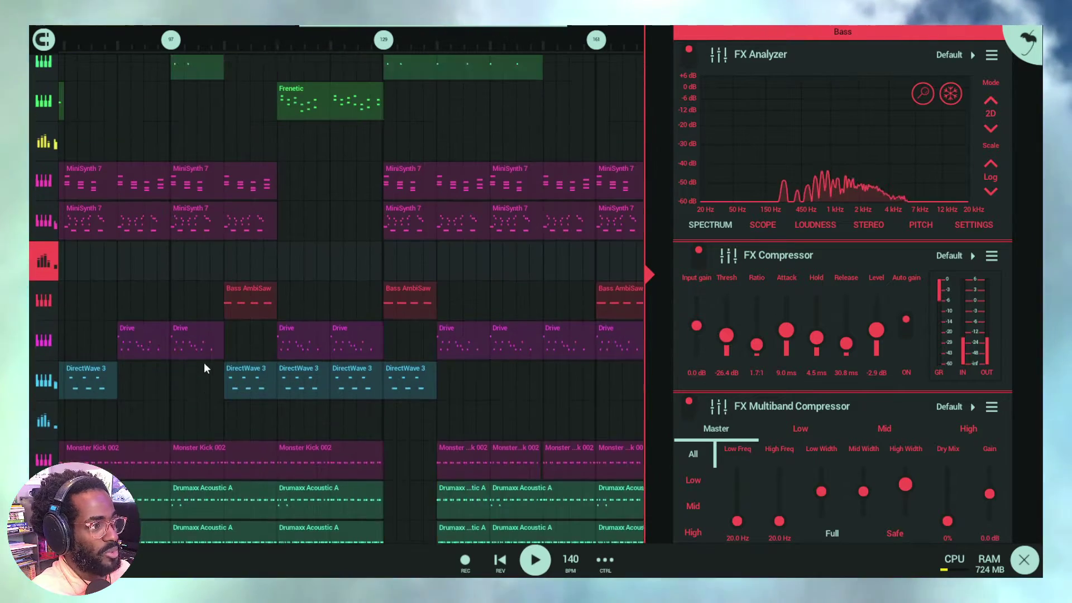
scroll(214, 356, up, 1)
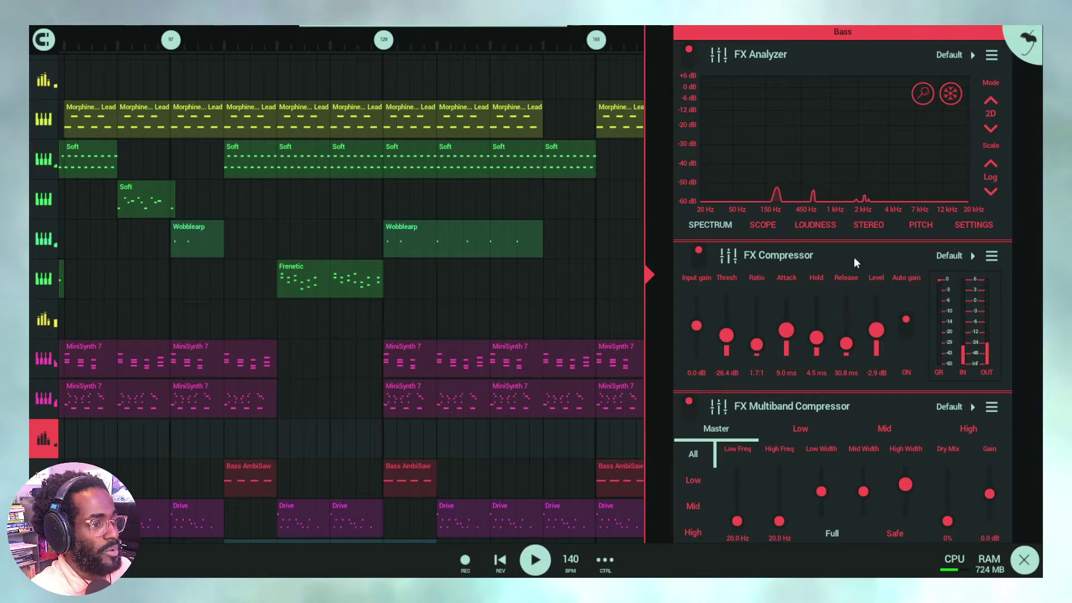
Set the Bass multiband compressor's Low Freq to 351.3 Hz and High Freq to 2.0 kHz, monitoring each band alone before returning to All
scroll(994, 437, down, 1)
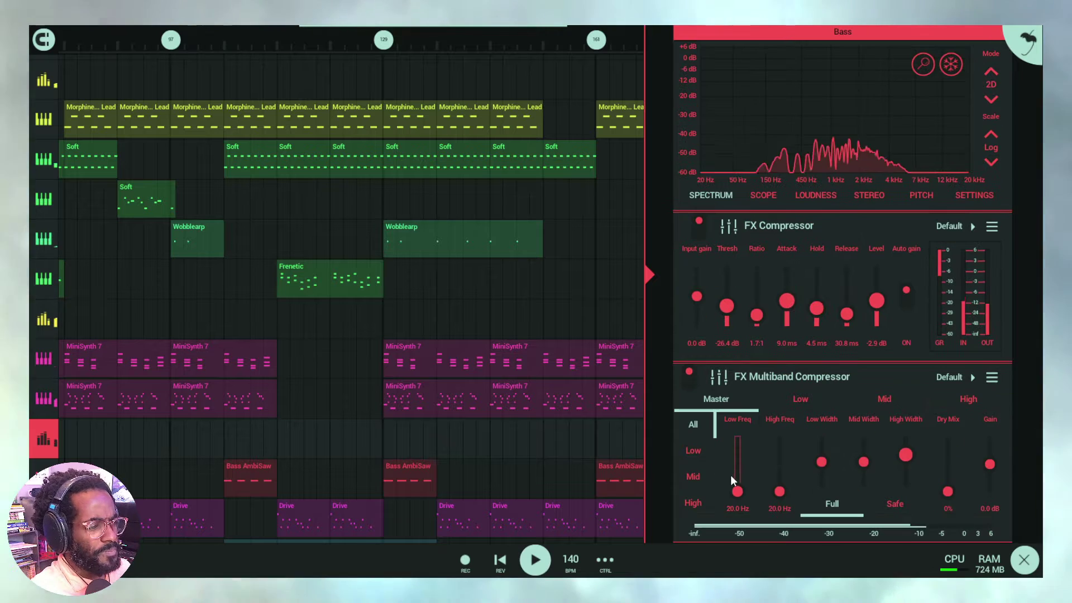
click(710, 458)
drag(733, 475, 756, 447)
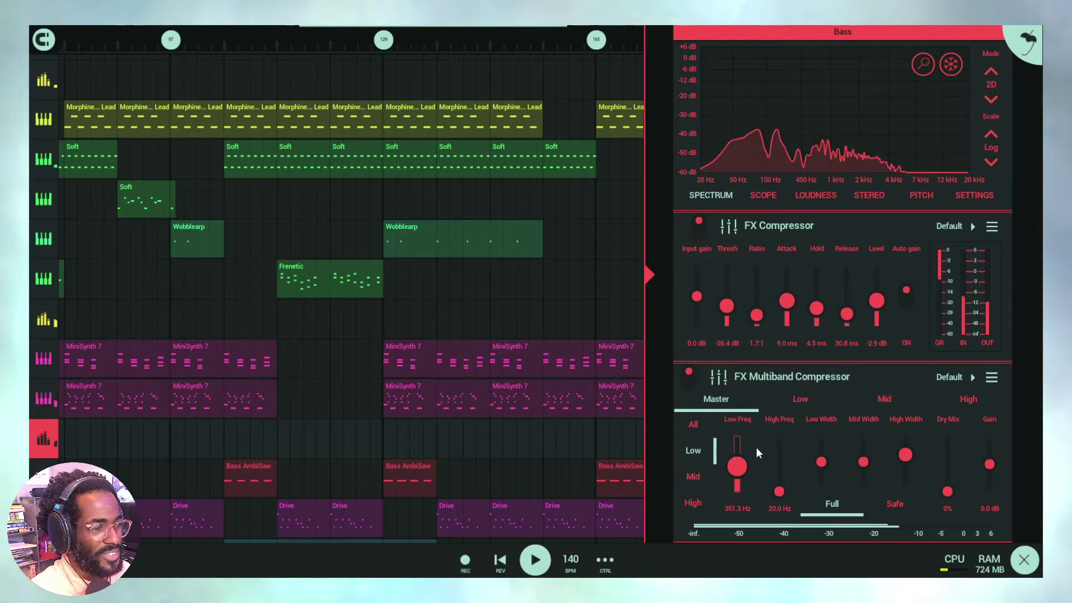
click(702, 501)
drag(777, 489, 795, 431)
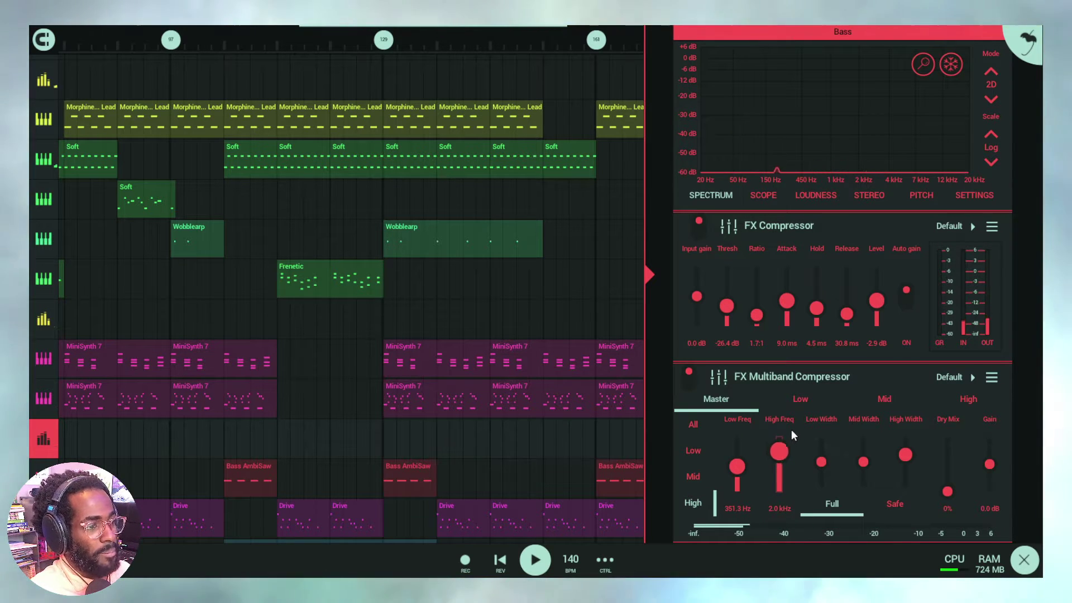
click(713, 420)
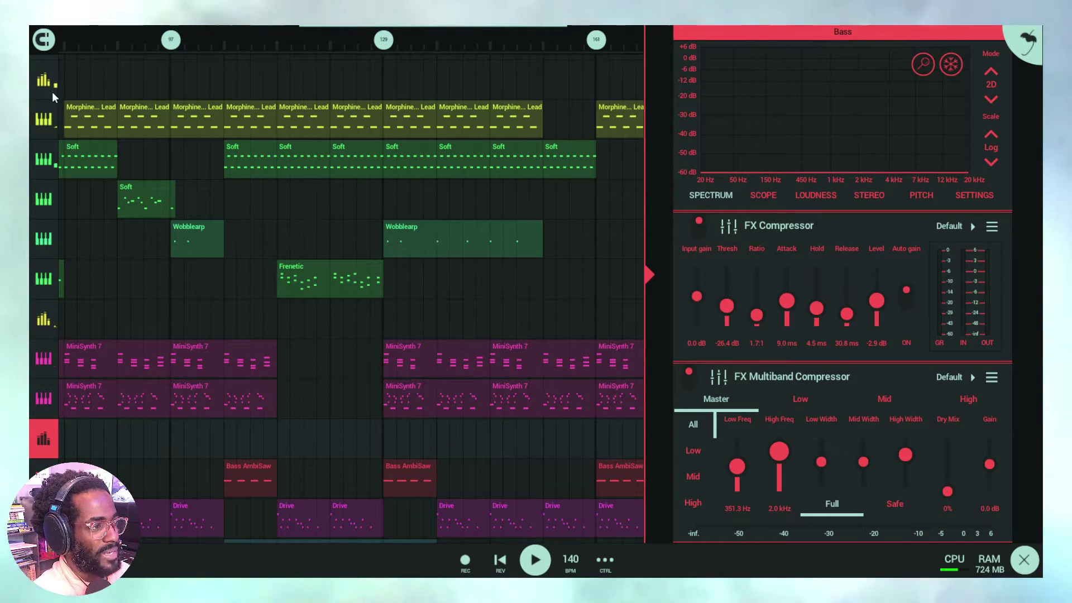
Add an Audio Clip channel below the last track of the playlist
scroll(99, 92, down, 10)
scroll(135, 267, up, 10)
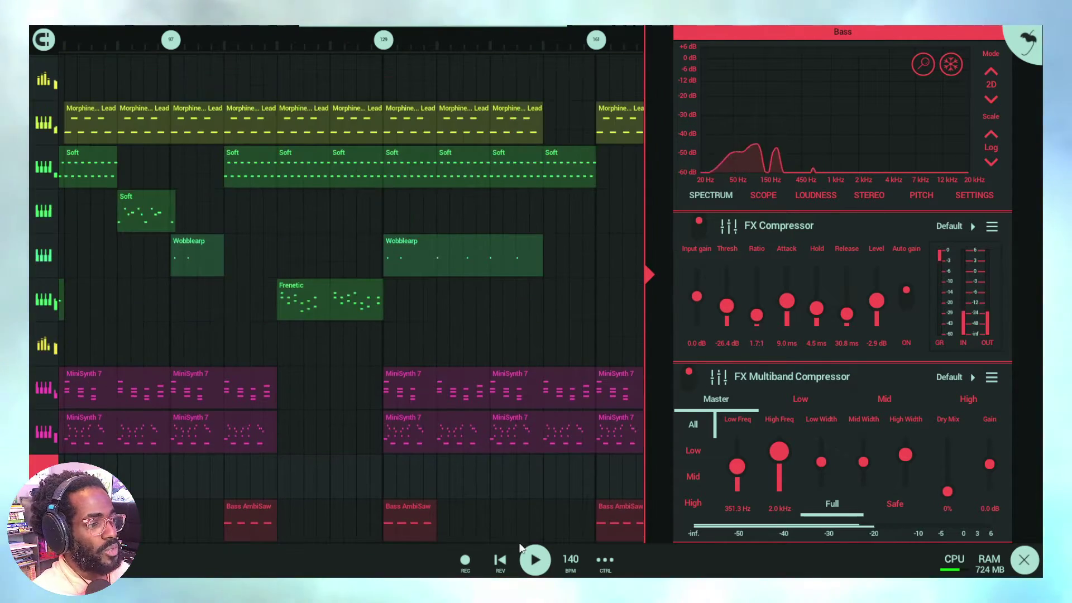
scroll(189, 457, down, 10)
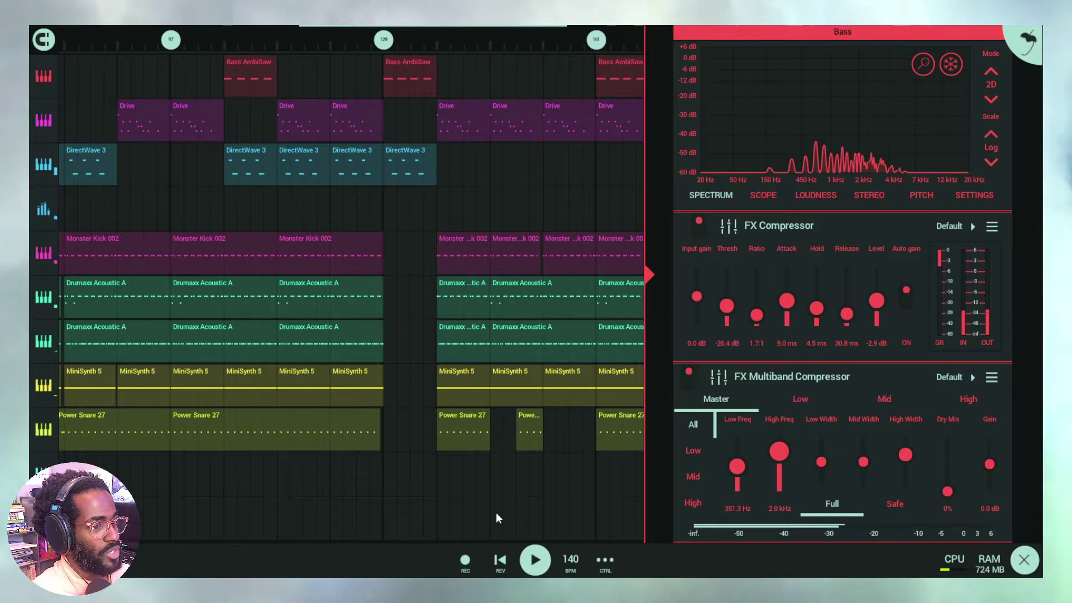
scroll(556, 529, down, 1)
click(541, 538)
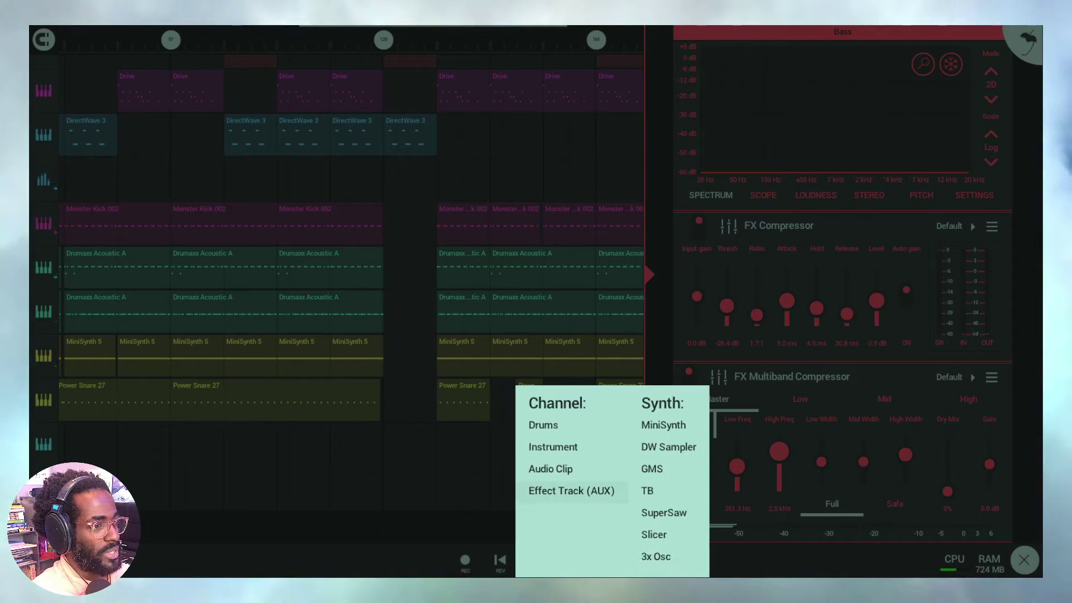
click(553, 470)
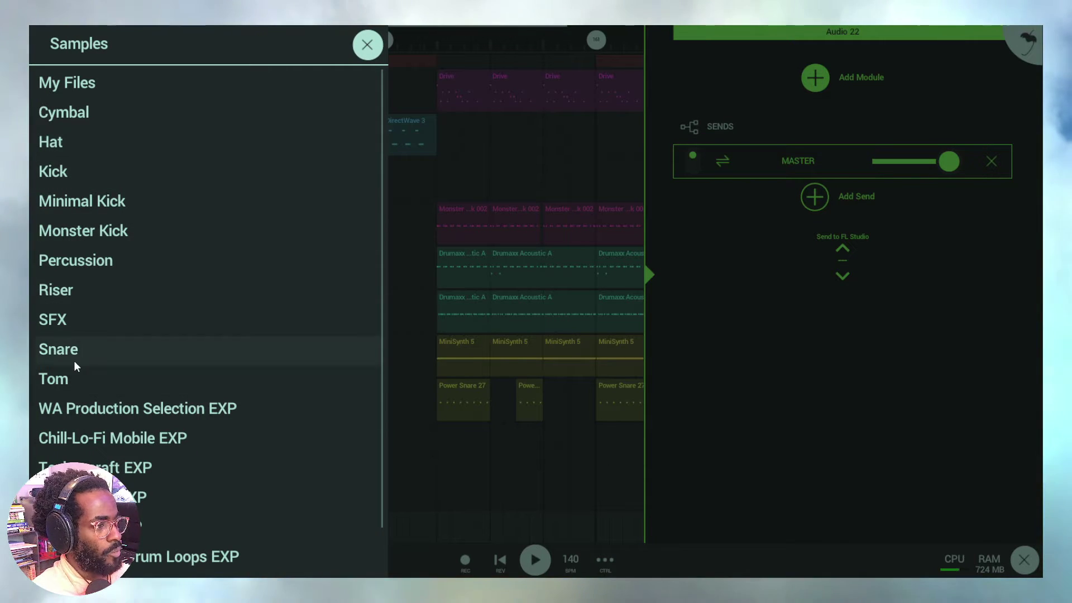
Open the Snares folder of the WA Production Selection EXP sample pack
scroll(67, 377, down, 1)
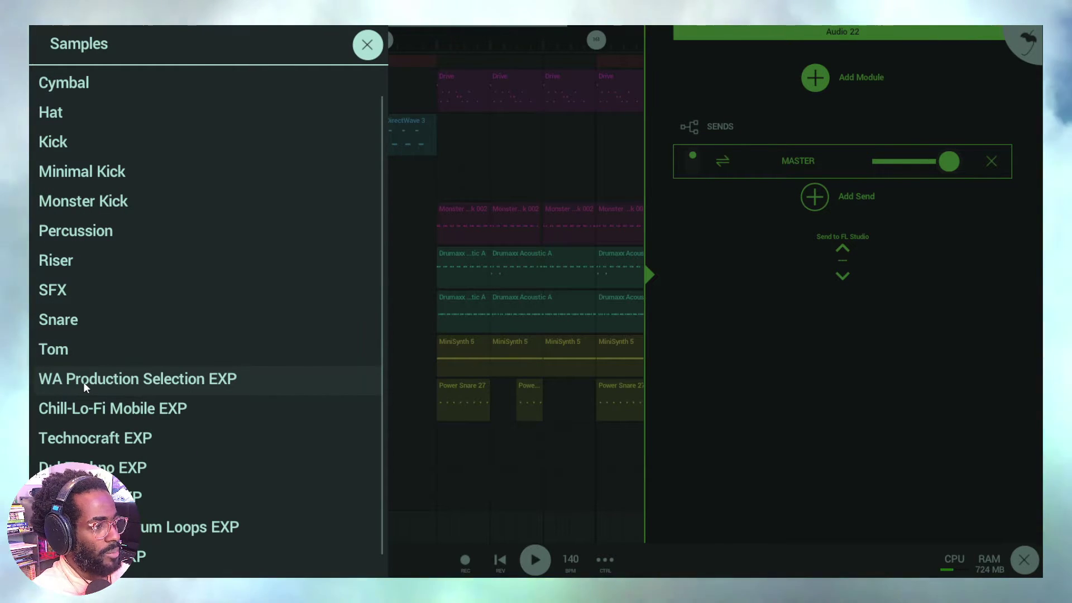
click(84, 384)
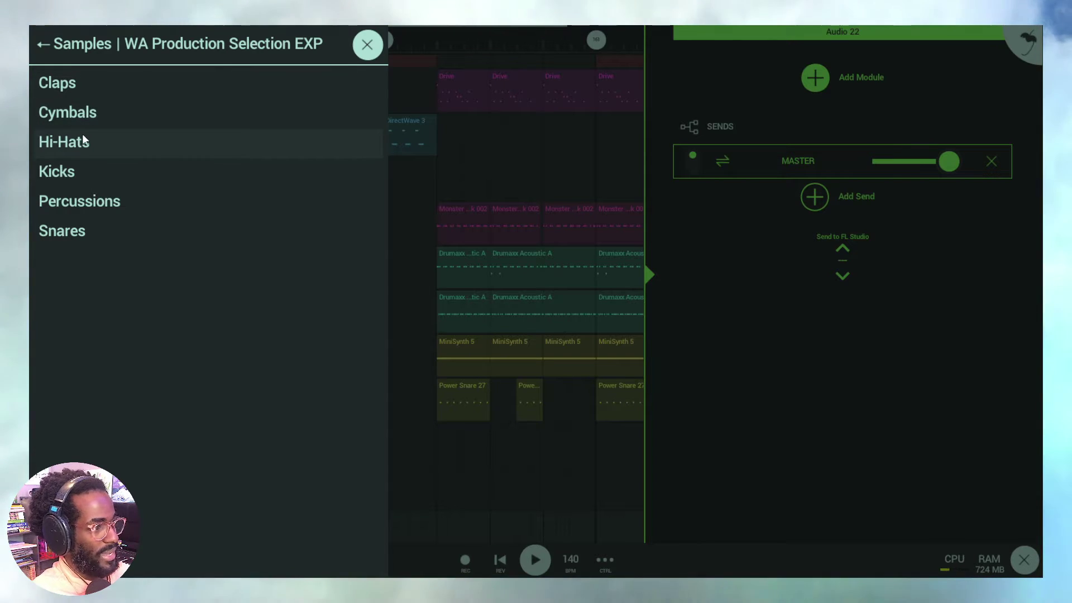
click(86, 231)
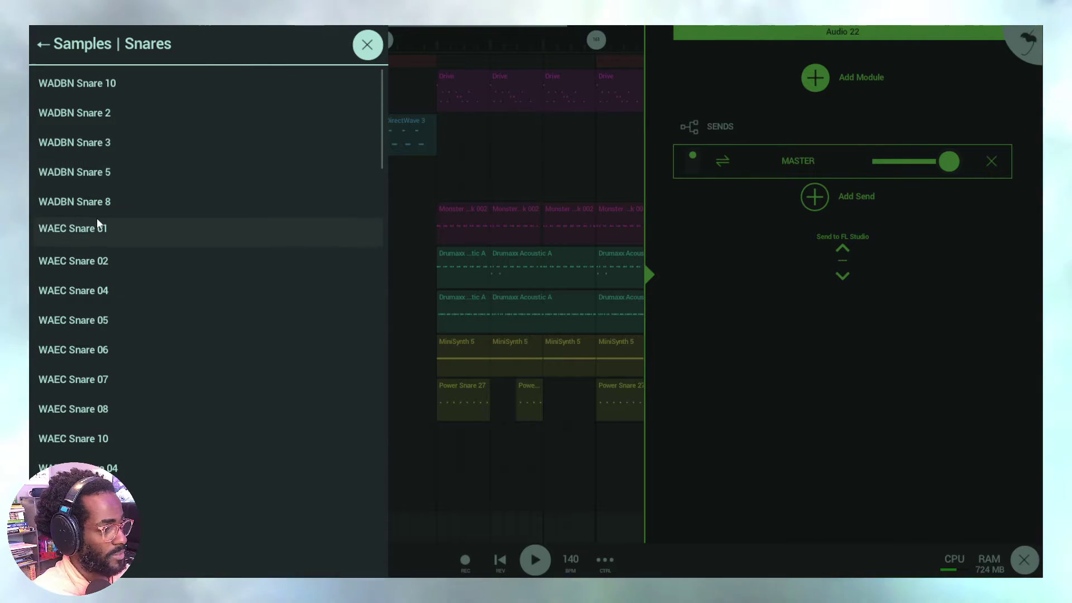
Audition snare samples down the list, including WAEC Snare 01, WAEMH Snare 08 and WAHT Snare 01
click(95, 234)
scroll(92, 243, down, 5)
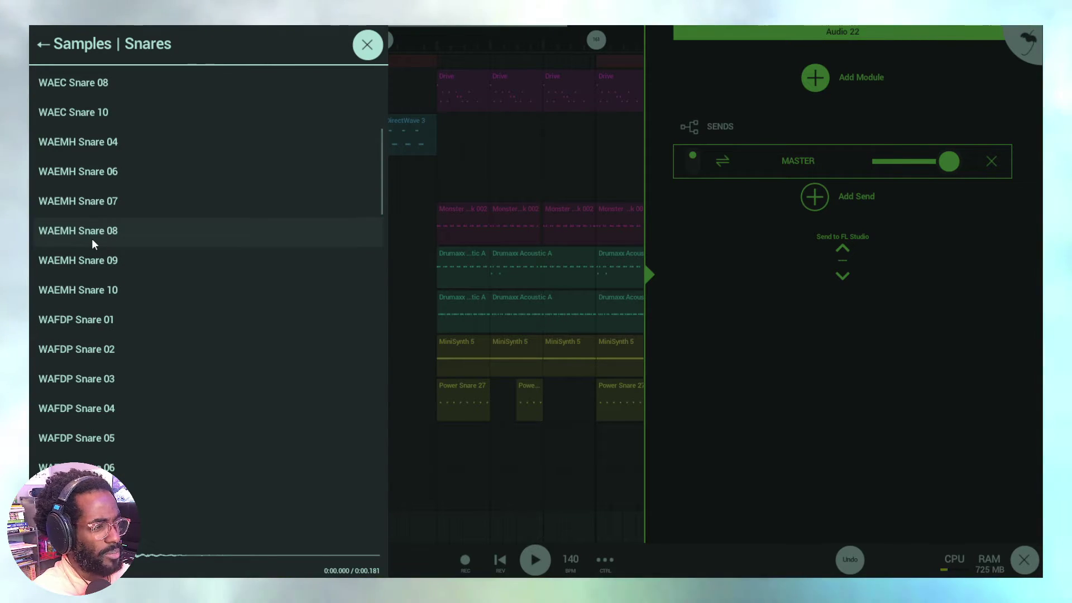
click(92, 234)
scroll(92, 242, down, 4)
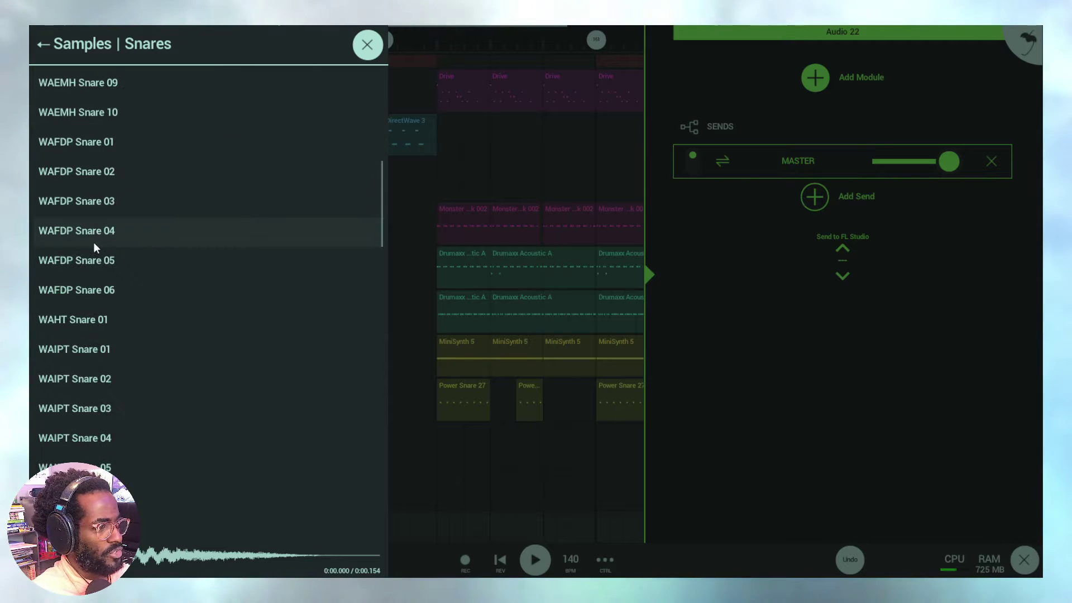
click(94, 240)
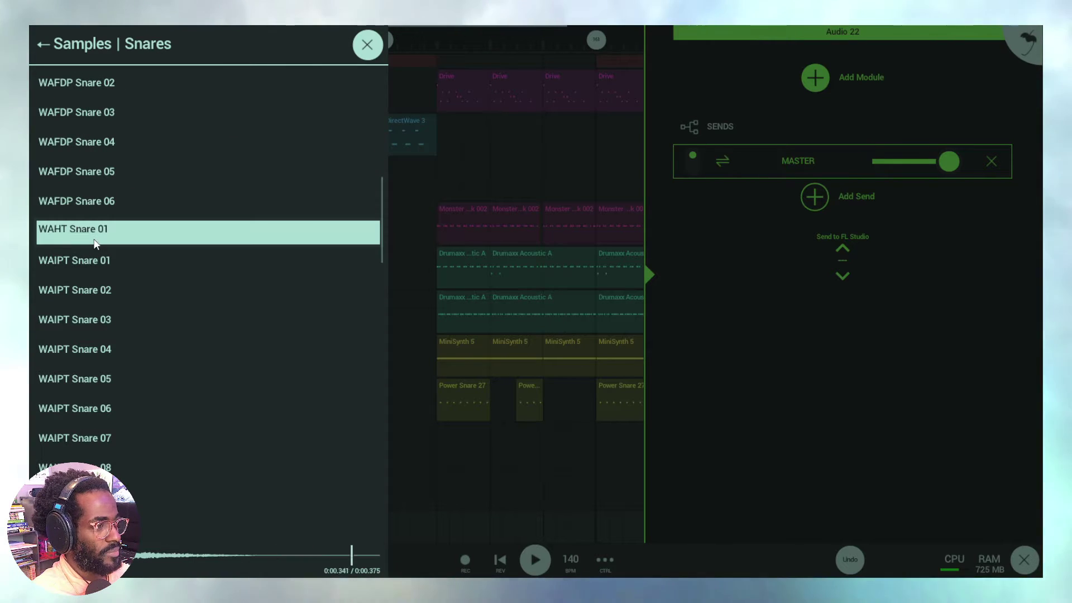
scroll(93, 279, down, 3)
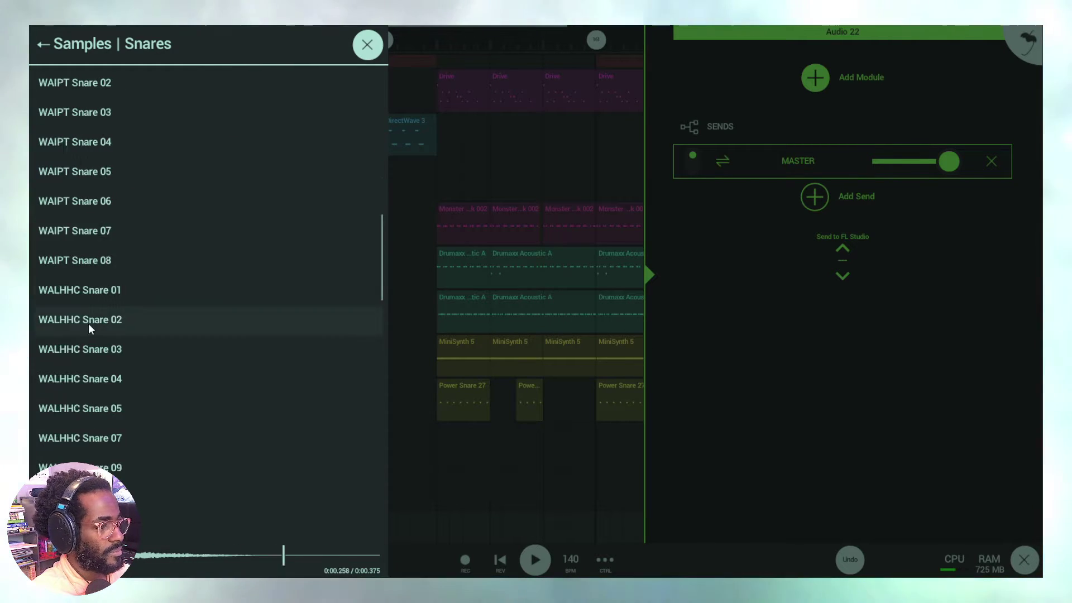
Preview WALHHC Snare 02 several times and compare it with WALHHF Snare 03
click(93, 331)
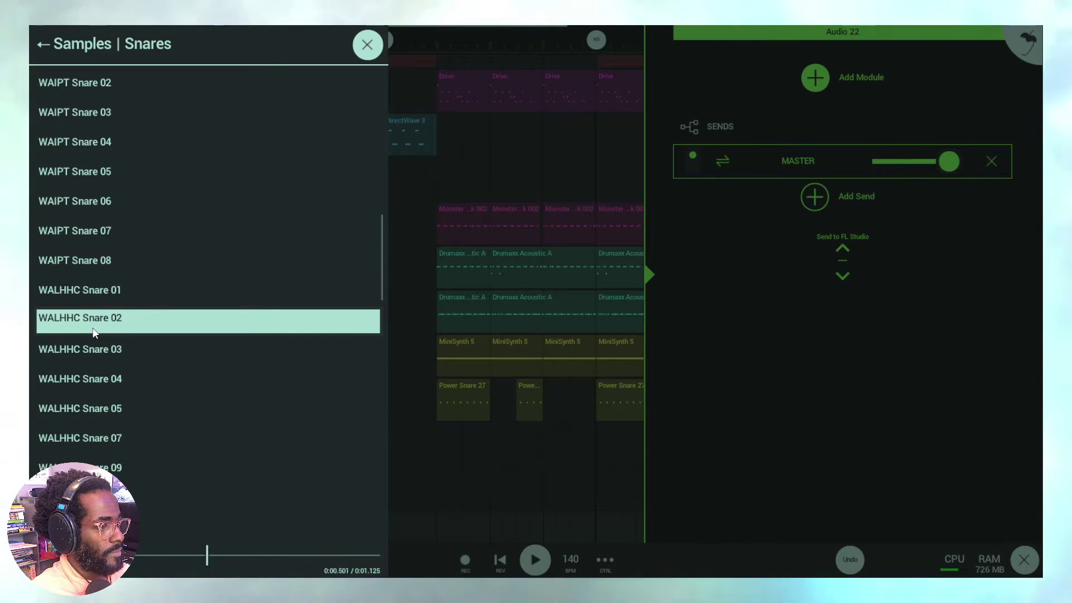
click(95, 332)
click(105, 324)
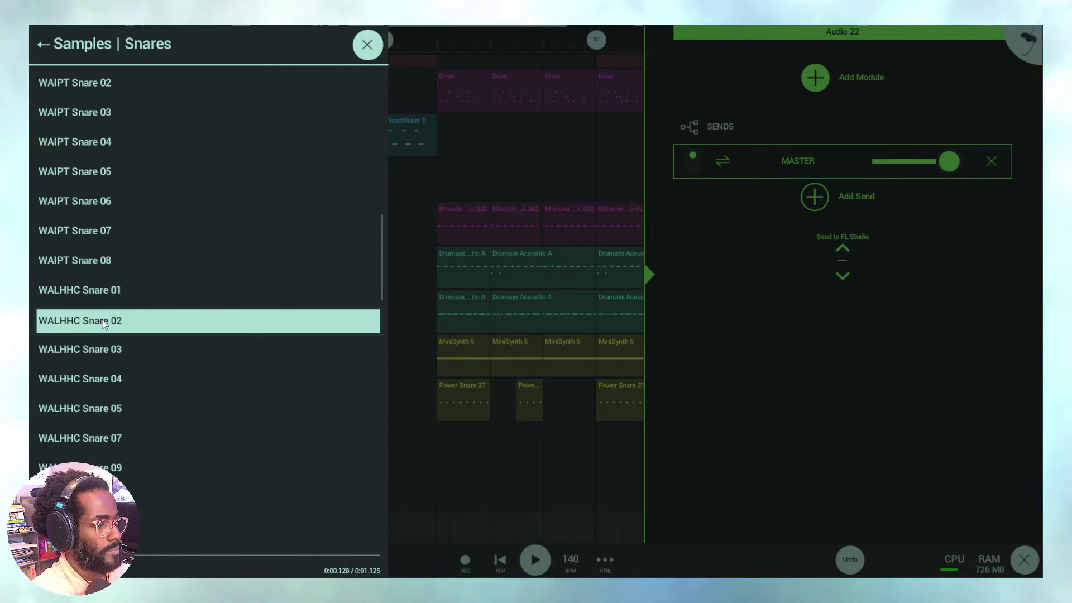
click(105, 324)
scroll(103, 319, down, 3)
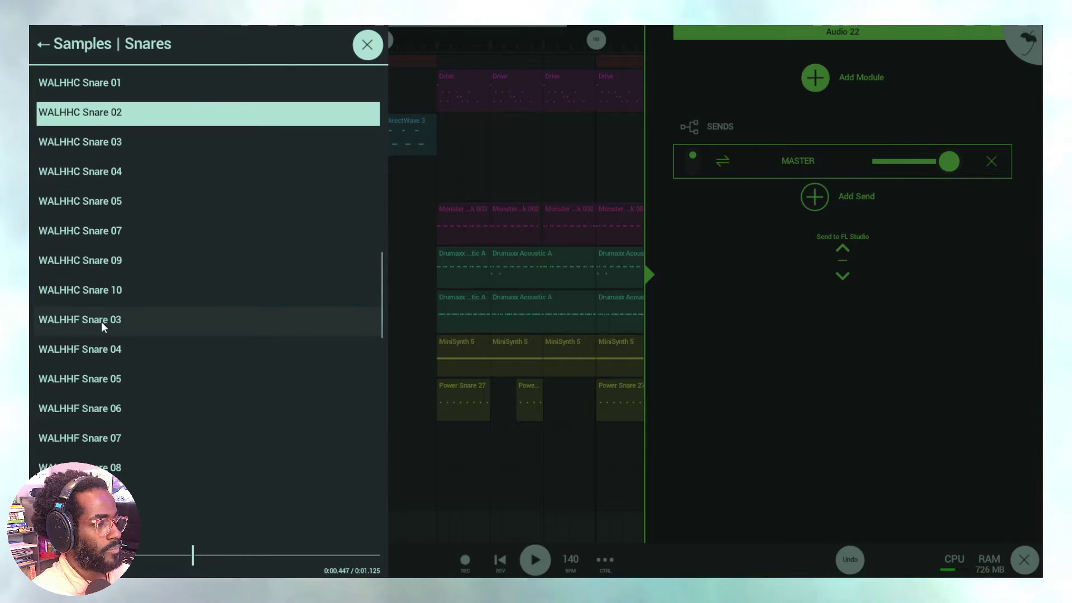
click(100, 324)
click(100, 324)
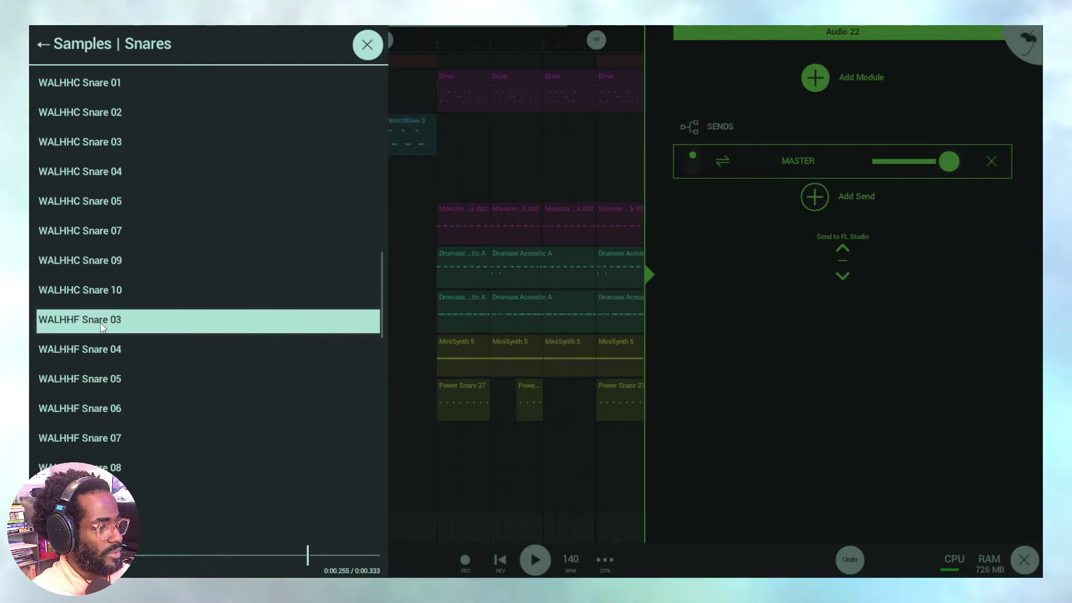
Audition snares near the end of the list, including WAMDB Snare 13 and WASSH Snare 04
scroll(103, 328, down, 8)
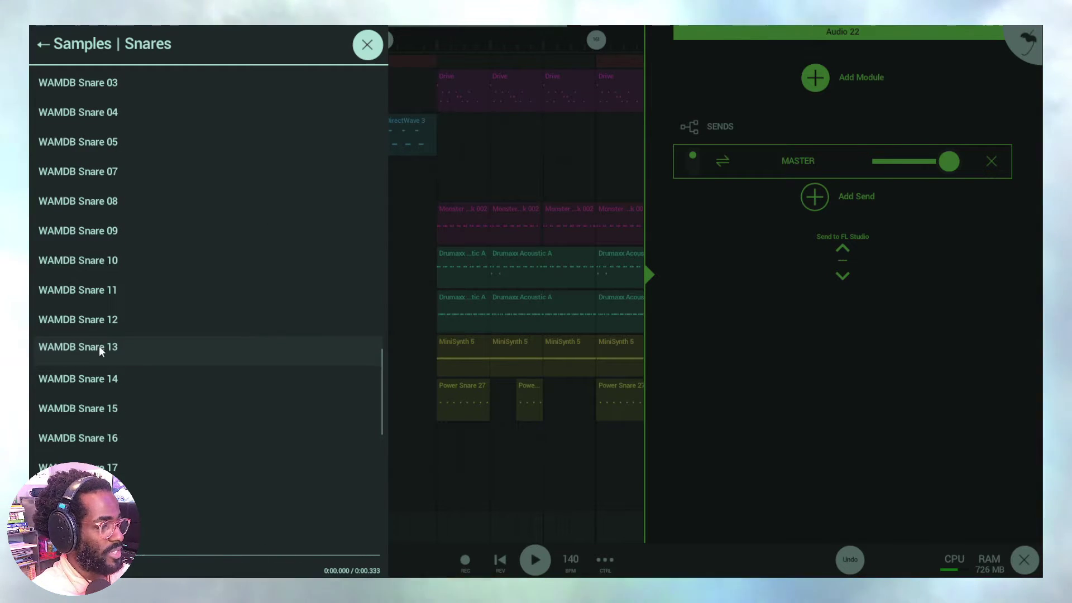
click(99, 350)
scroll(100, 343, down, 9)
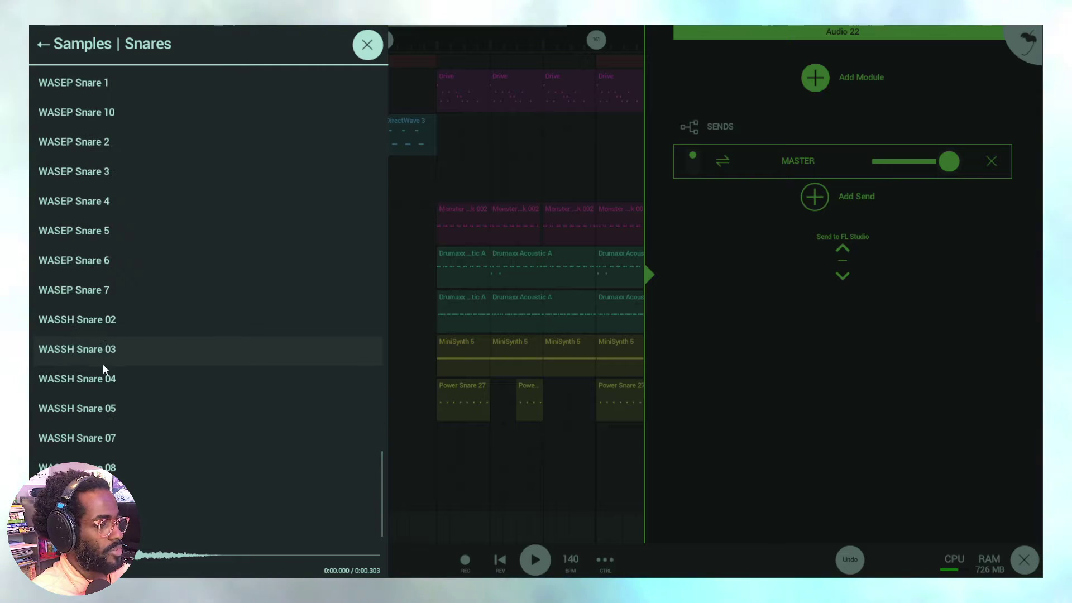
click(102, 362)
click(102, 370)
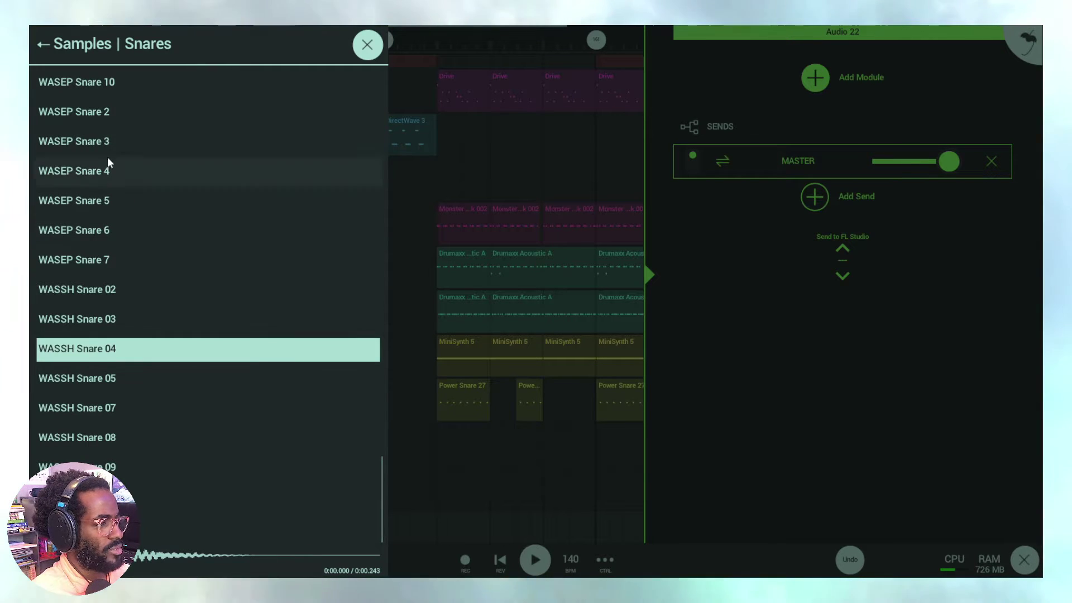
Switch to the pack's Percussions folder and audition samples from WADBN Tom 2 through WALHHF Percussion 05
click(47, 52)
click(77, 200)
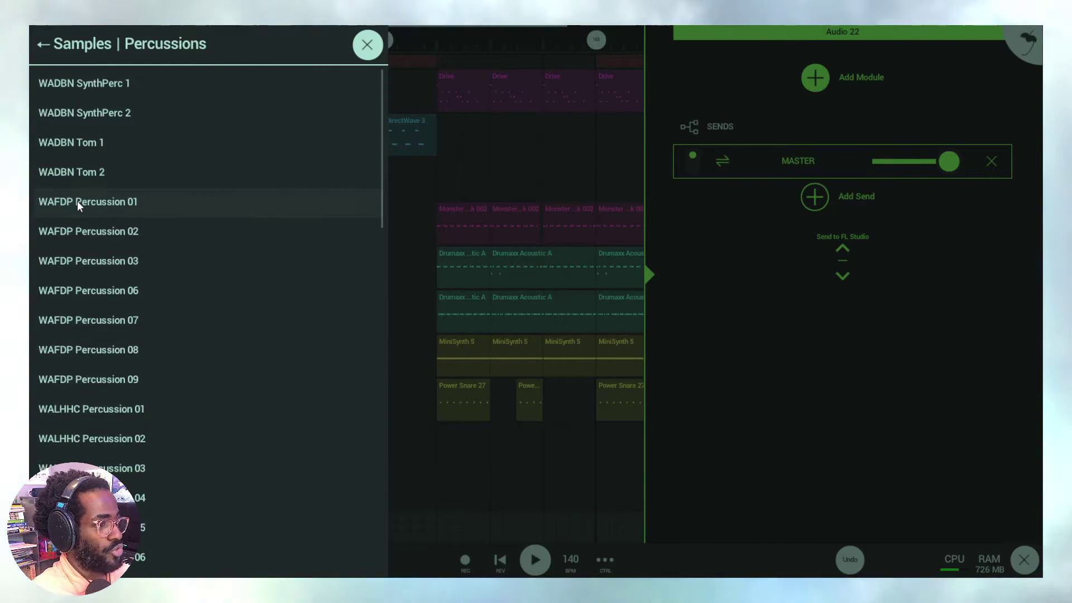
scroll(83, 223, down, 2)
scroll(89, 233, up, 3)
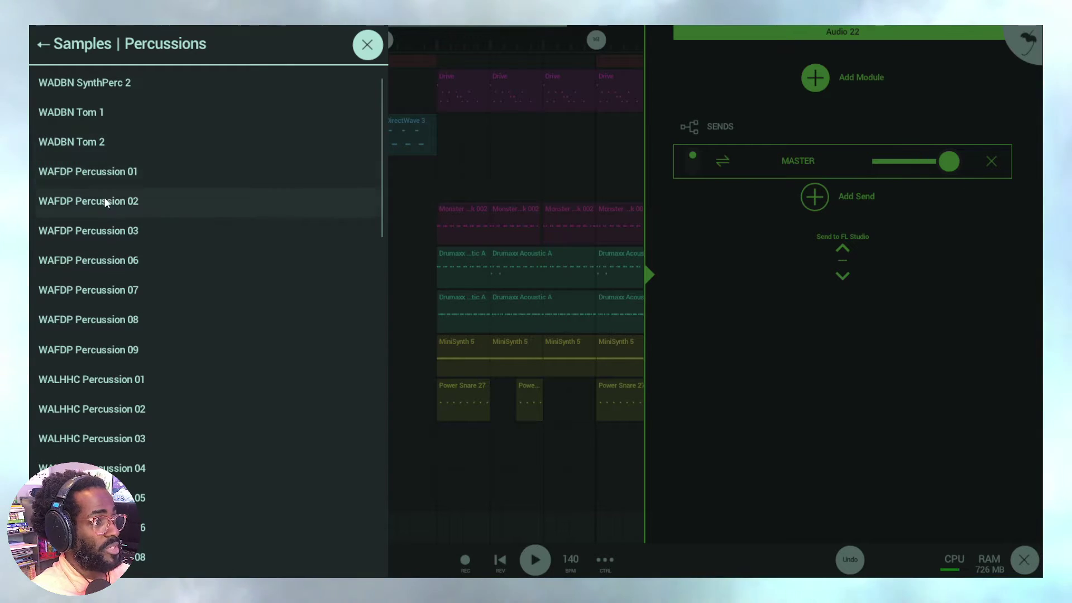
click(113, 152)
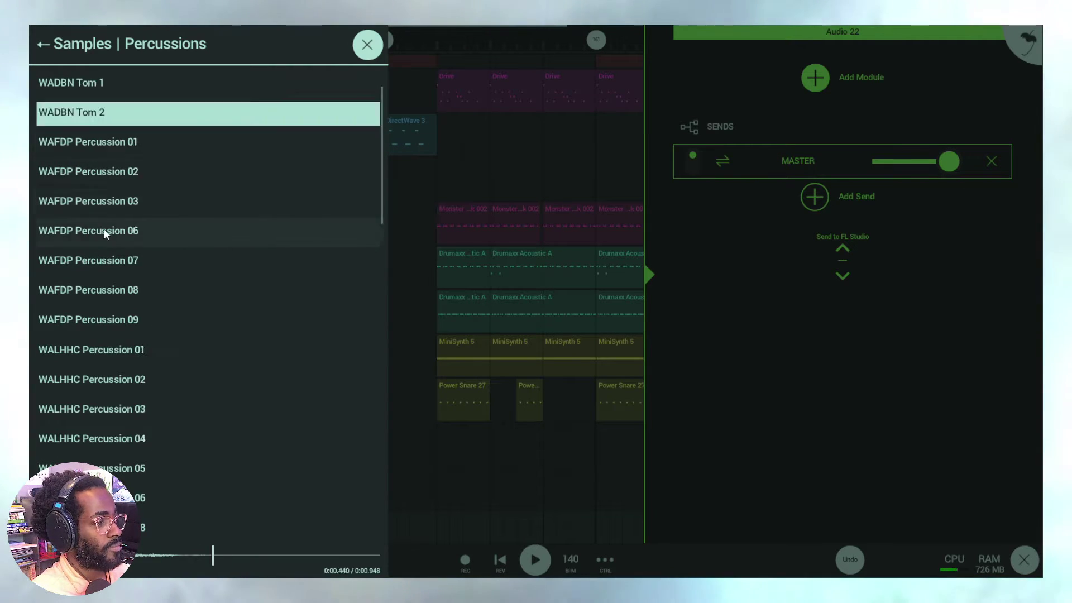
scroll(103, 229, down, 3)
click(97, 261)
scroll(97, 263, down, 4)
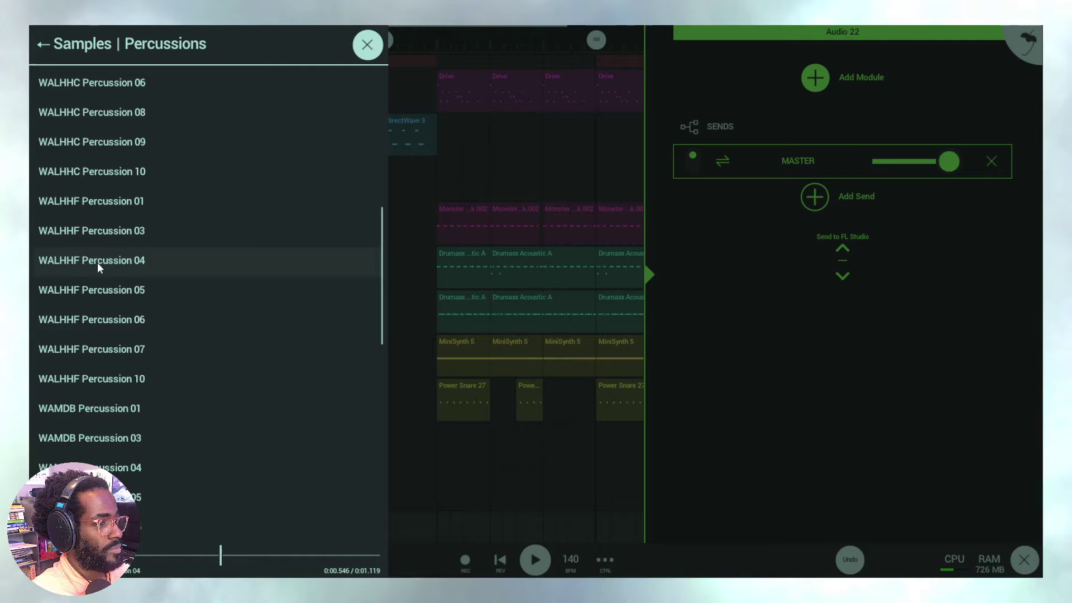
click(105, 302)
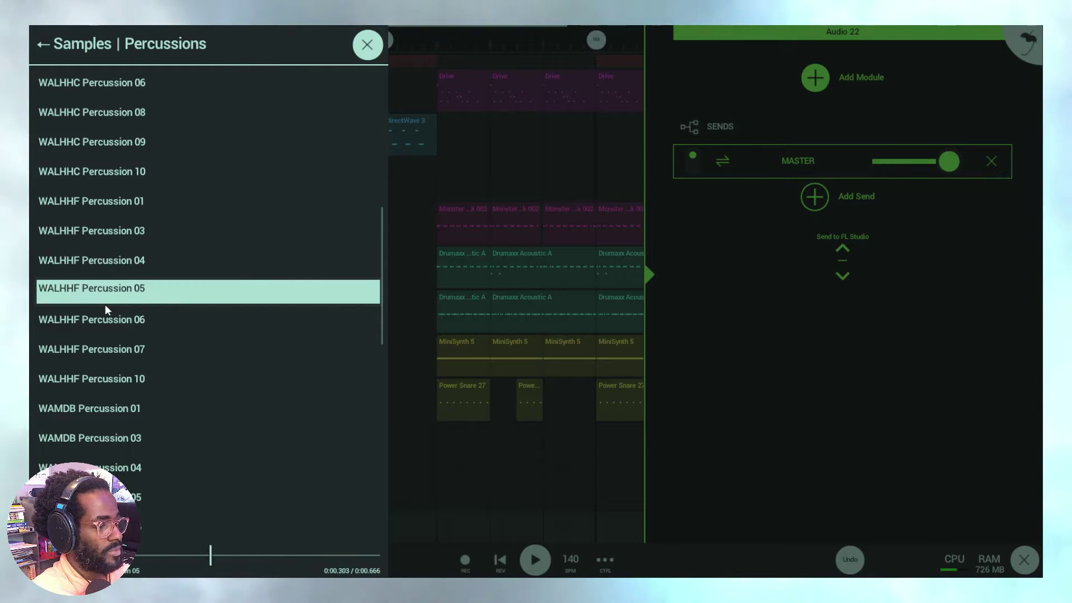
Audition the WASEP percussion samples Rimshot 1, Tom 1, Rimshot 2 and Wood
scroll(106, 304, down, 7)
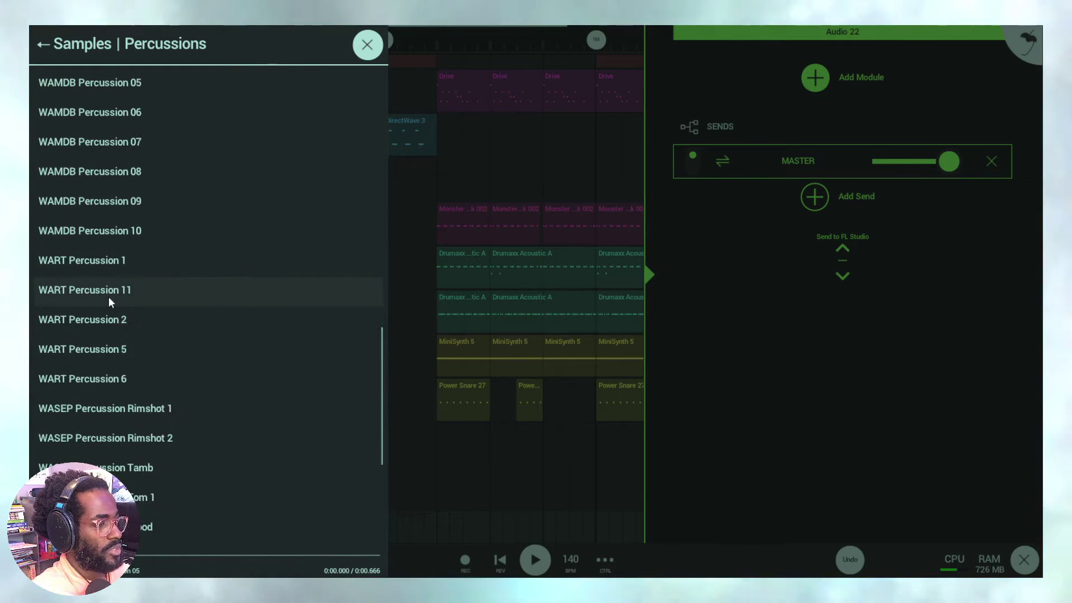
click(102, 380)
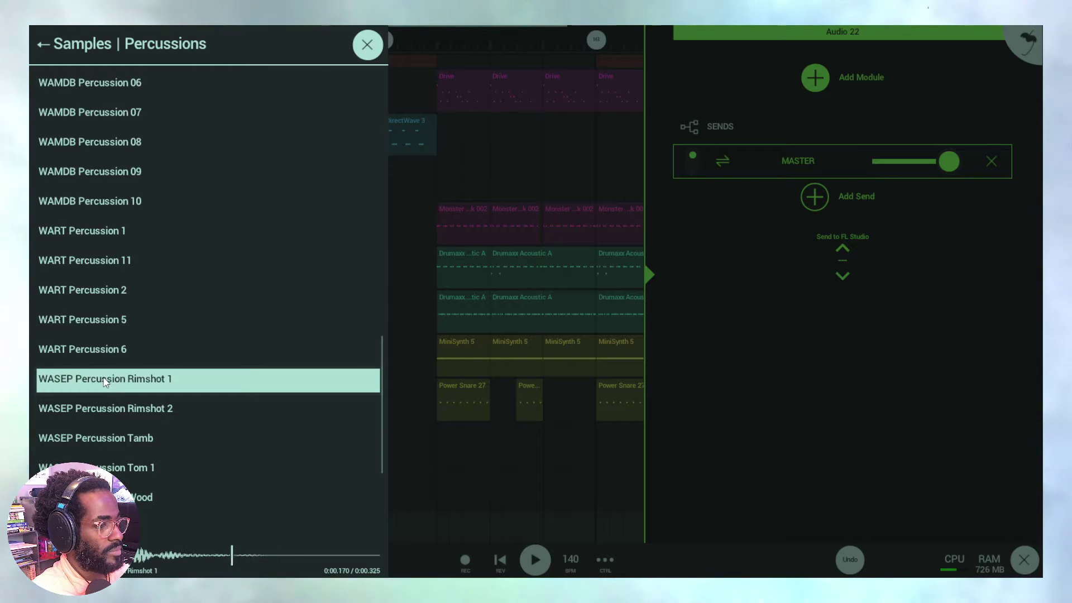
click(124, 470)
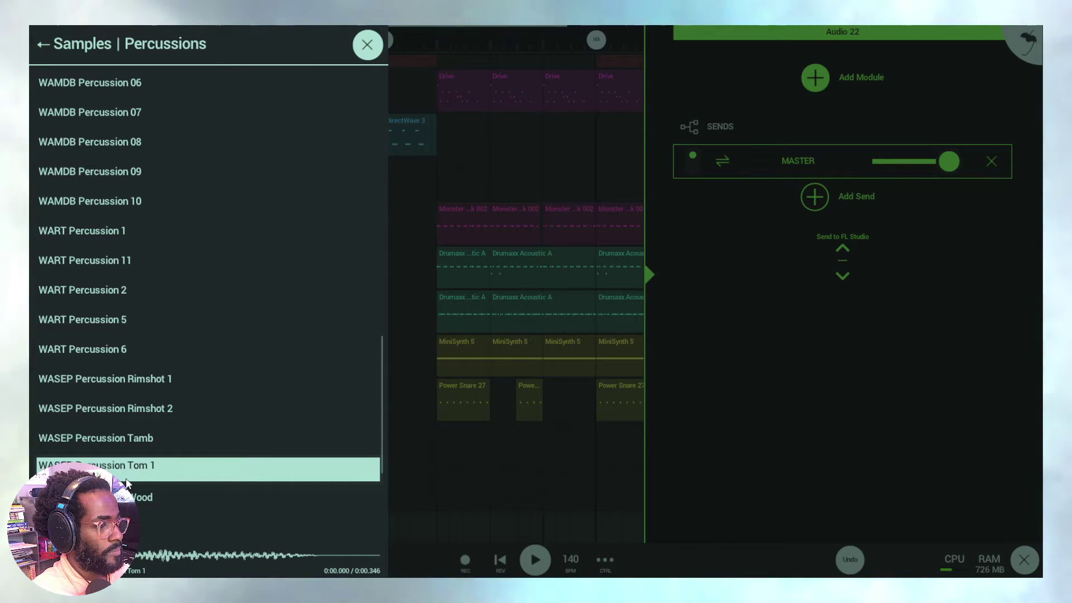
click(144, 408)
click(134, 497)
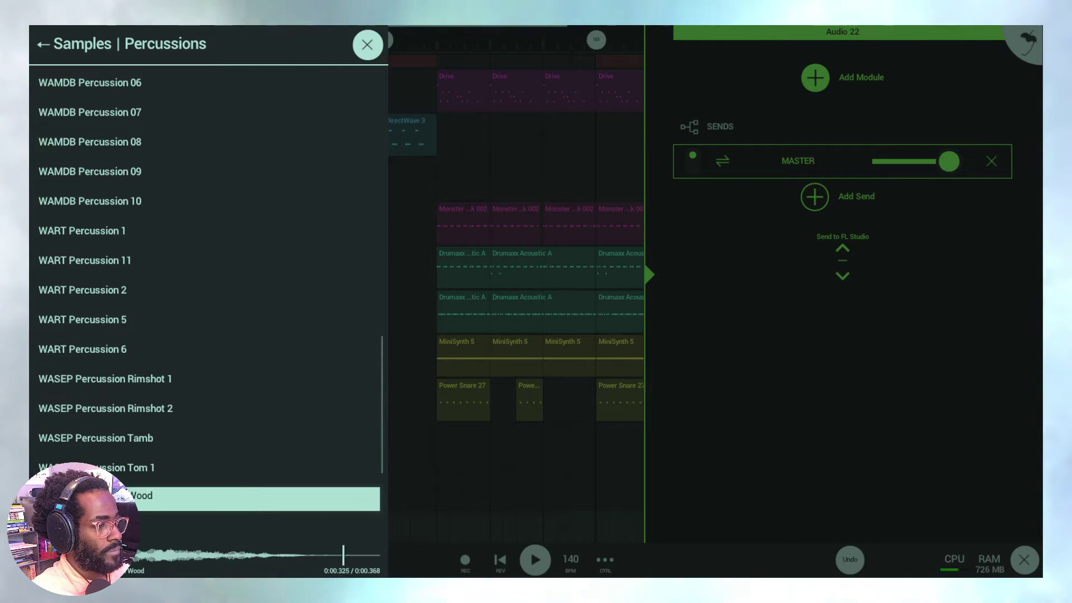
scroll(133, 420, down, 5)
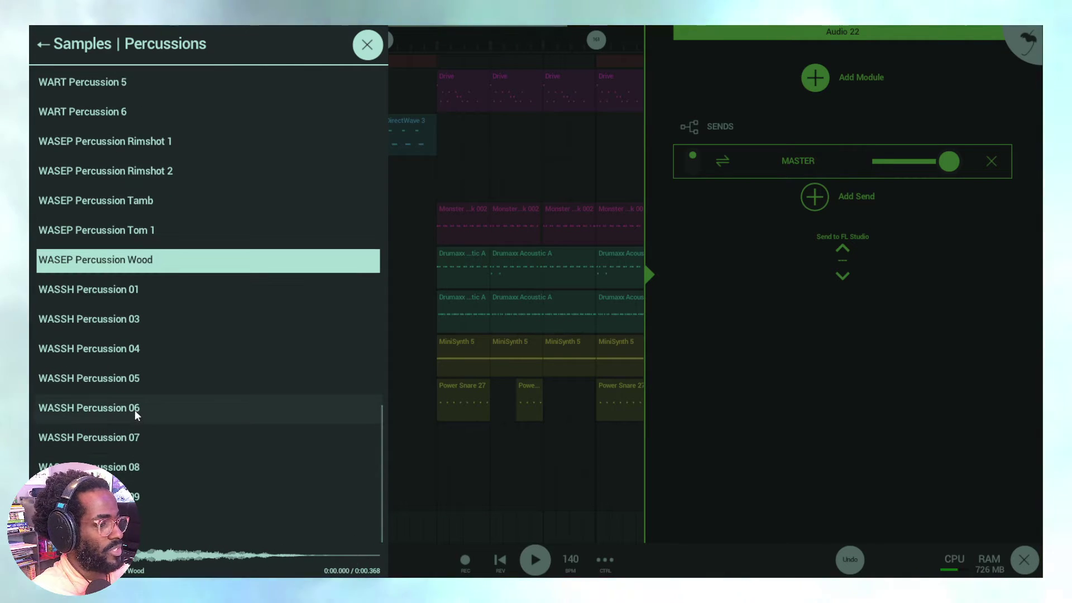
Preview WASSH Percussion 06 and switch to the pack's Kicks folder
click(135, 410)
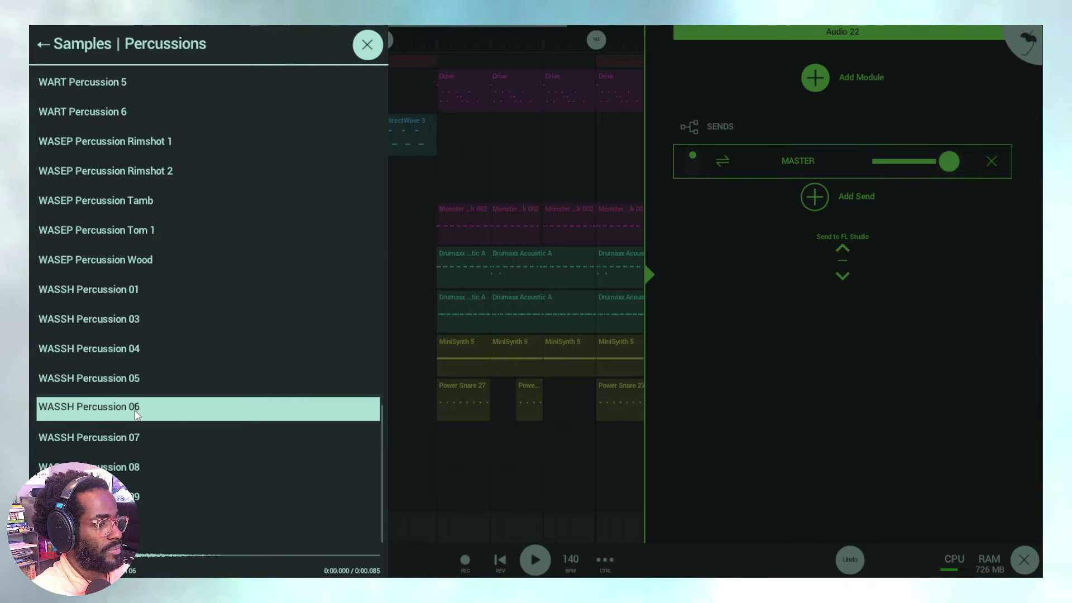
click(43, 45)
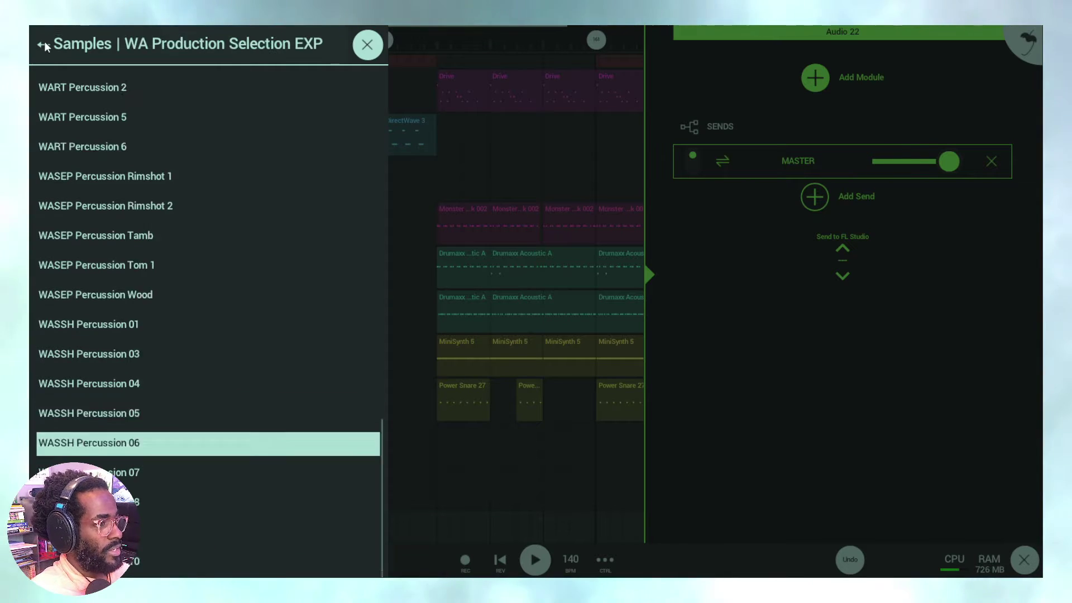
click(87, 177)
scroll(101, 212, down, 10)
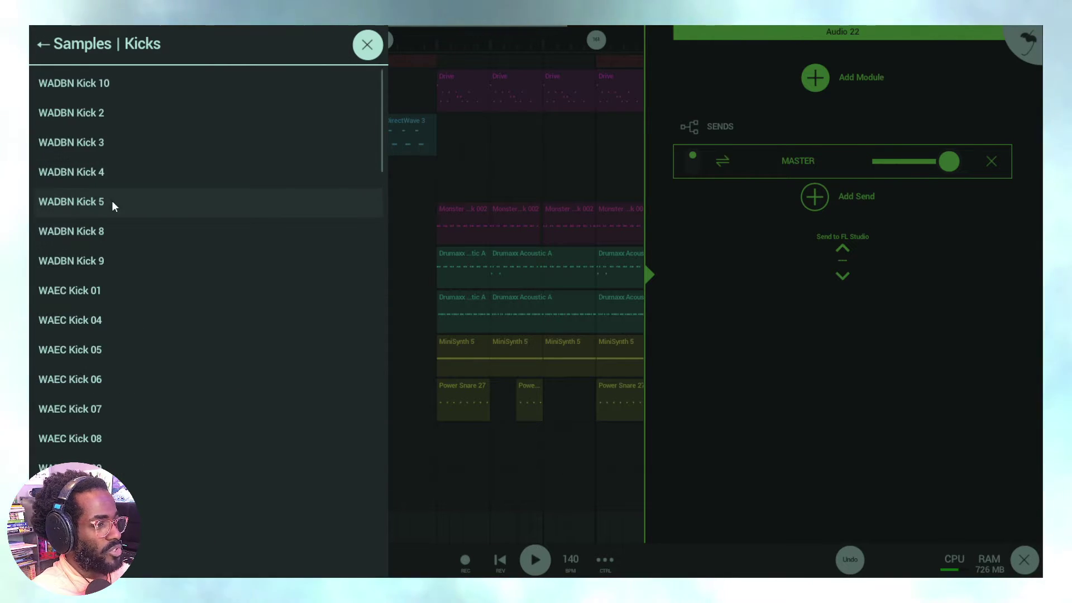
scroll(98, 231, down, 3)
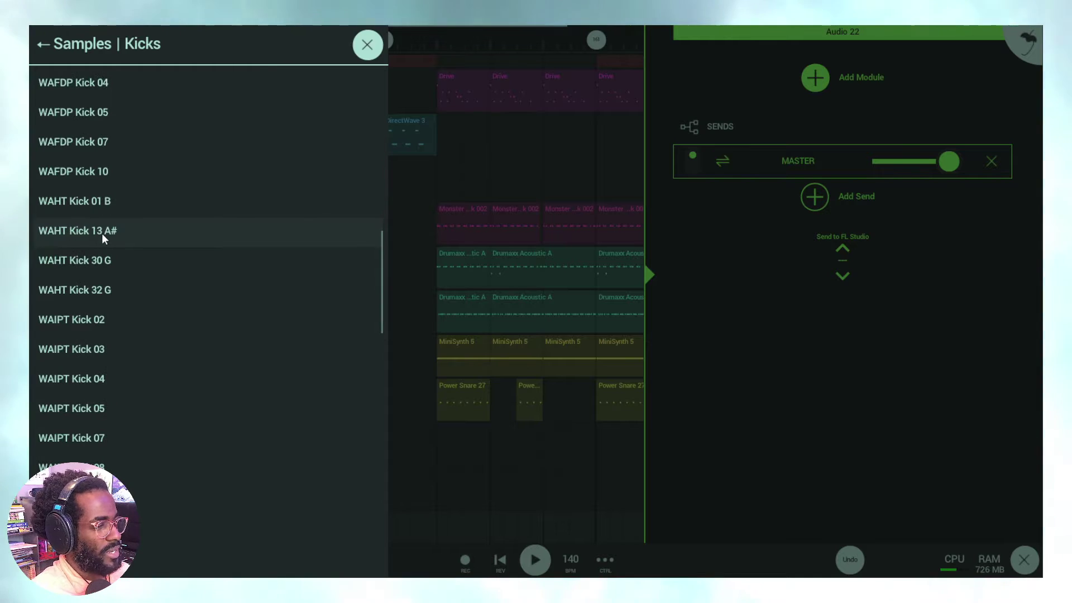
Audition WAHT Kick 01 B, 13 A#, 30 G and 32 G, followed by WAIPT Kick 02
click(99, 201)
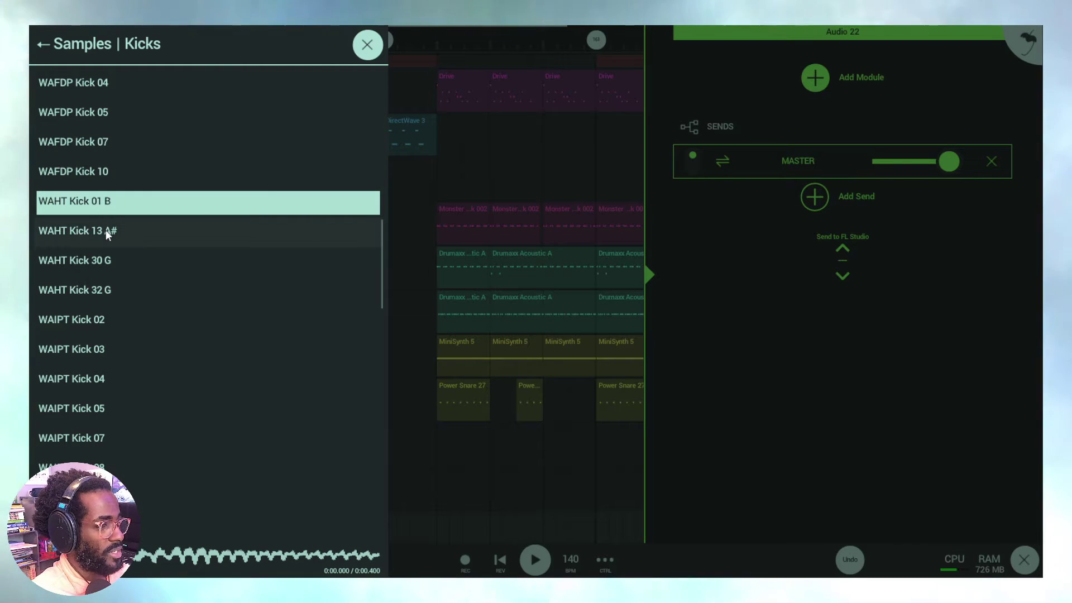
click(111, 213)
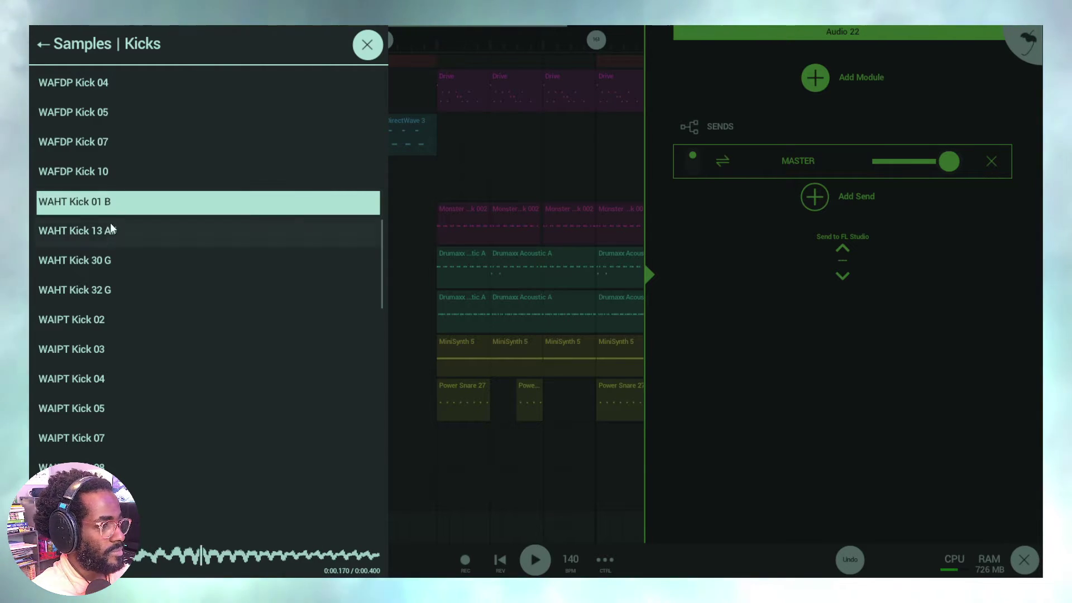
click(109, 233)
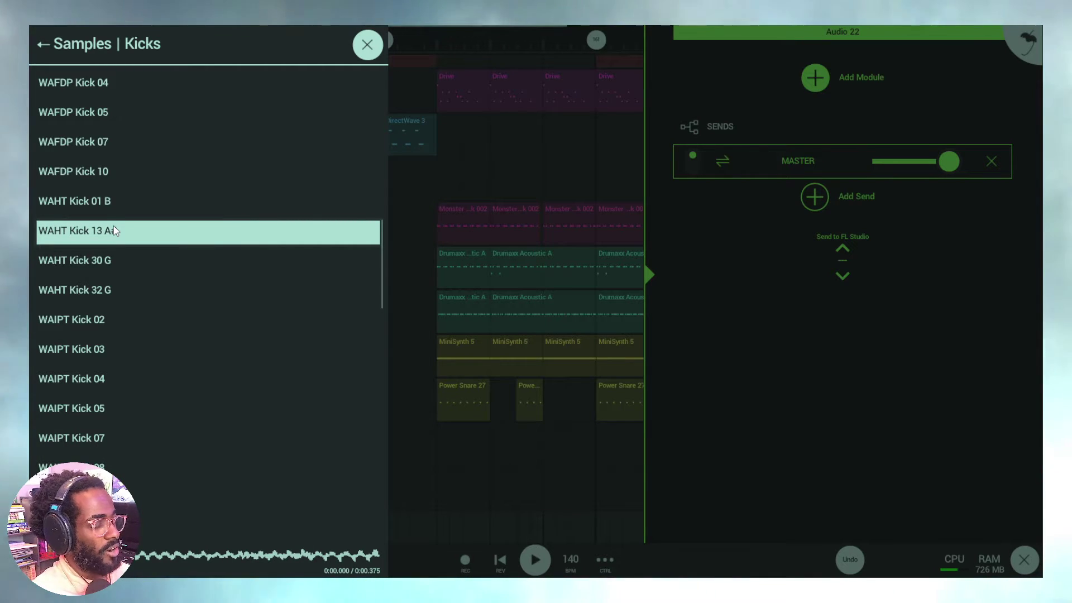
click(102, 260)
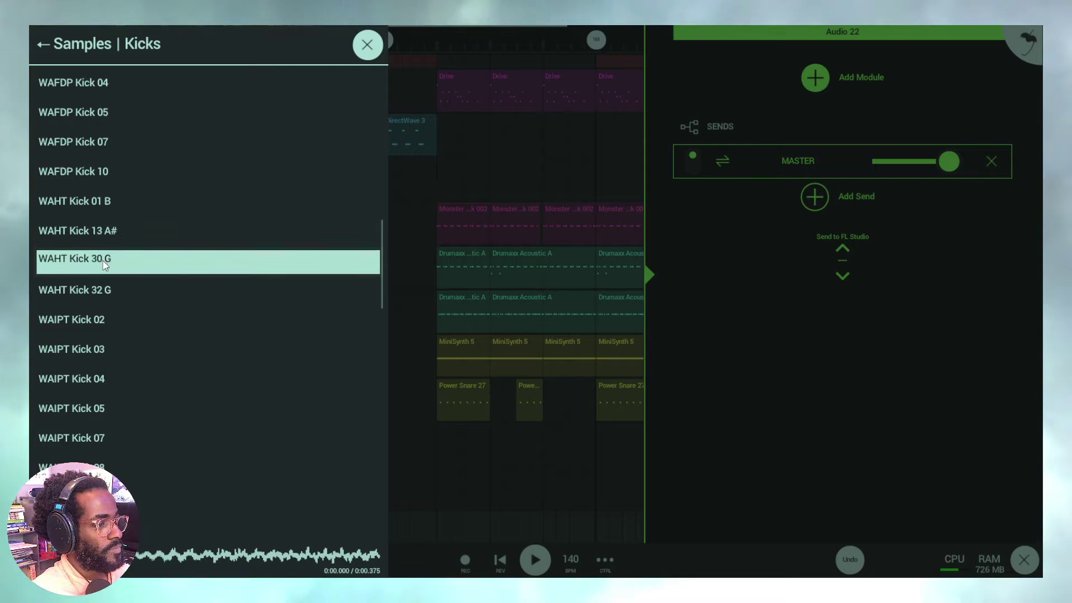
click(115, 288)
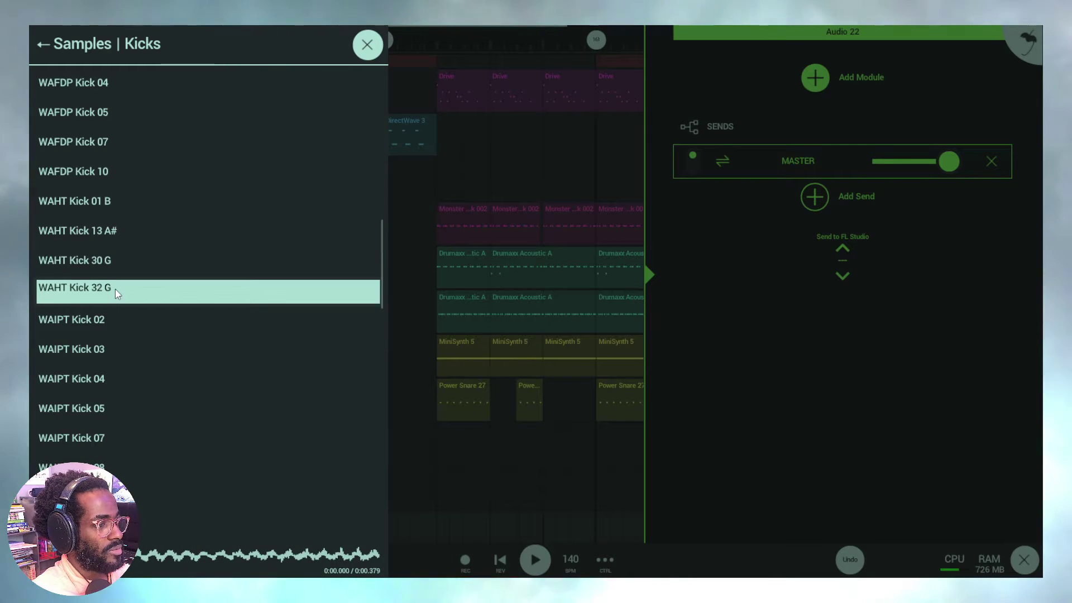
scroll(111, 262, down, 2)
click(112, 259)
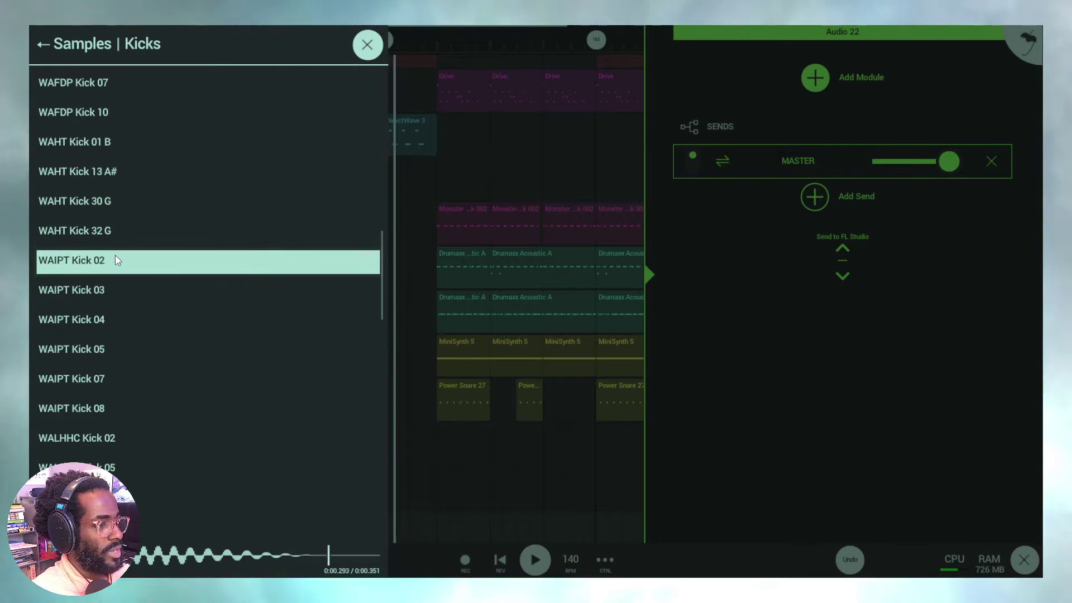
Audition kicks further down the list: WALHHC Kick 06, WASSH Kick 06 and WATPH Kick 11
scroll(120, 229, up, 3)
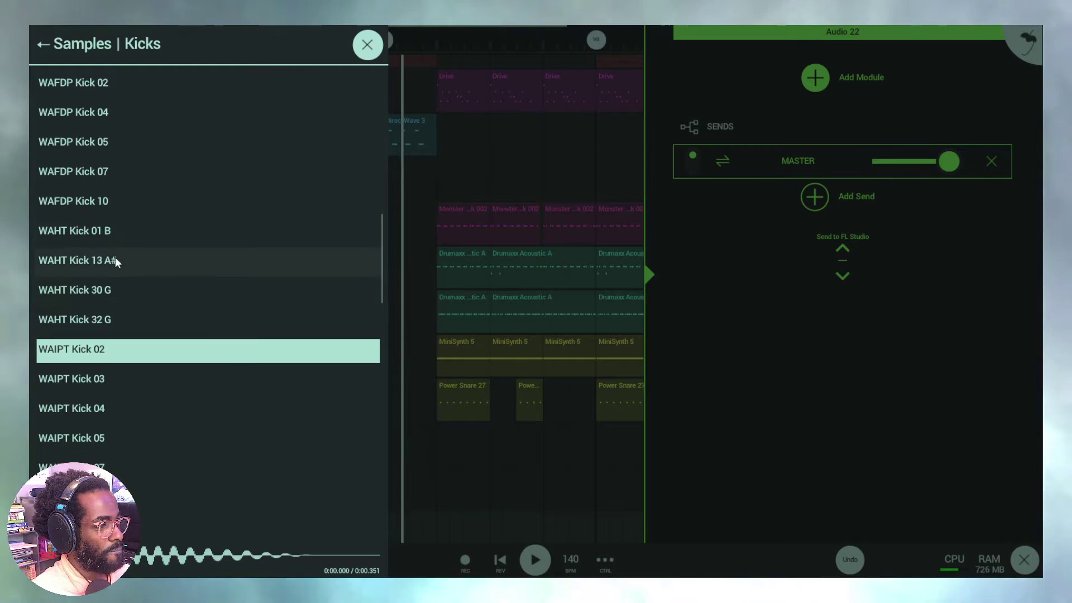
scroll(103, 331, down, 2)
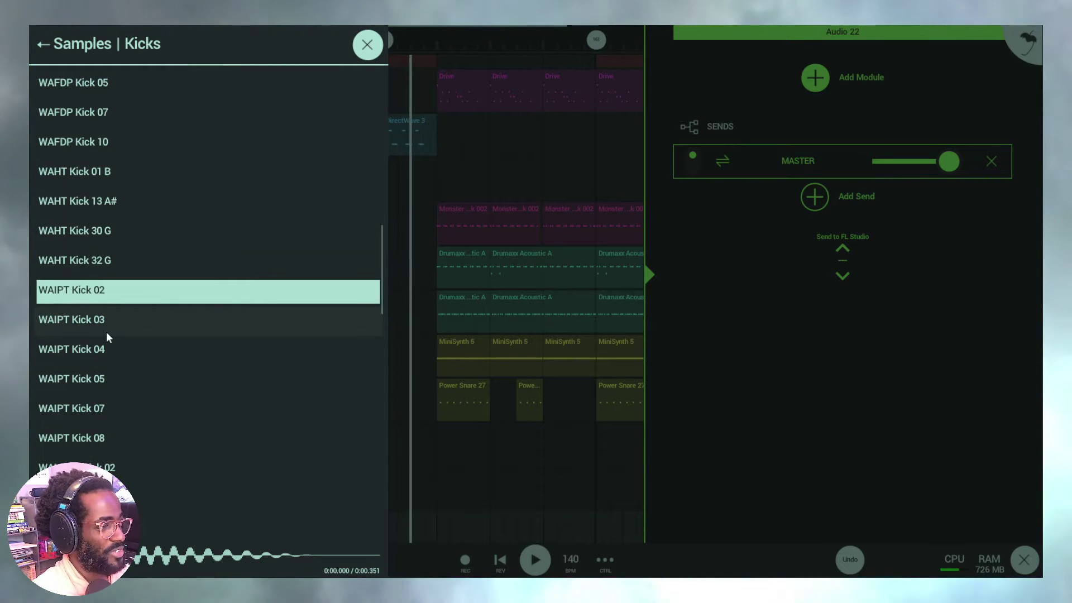
scroll(109, 335, down, 2)
scroll(112, 345, down, 5)
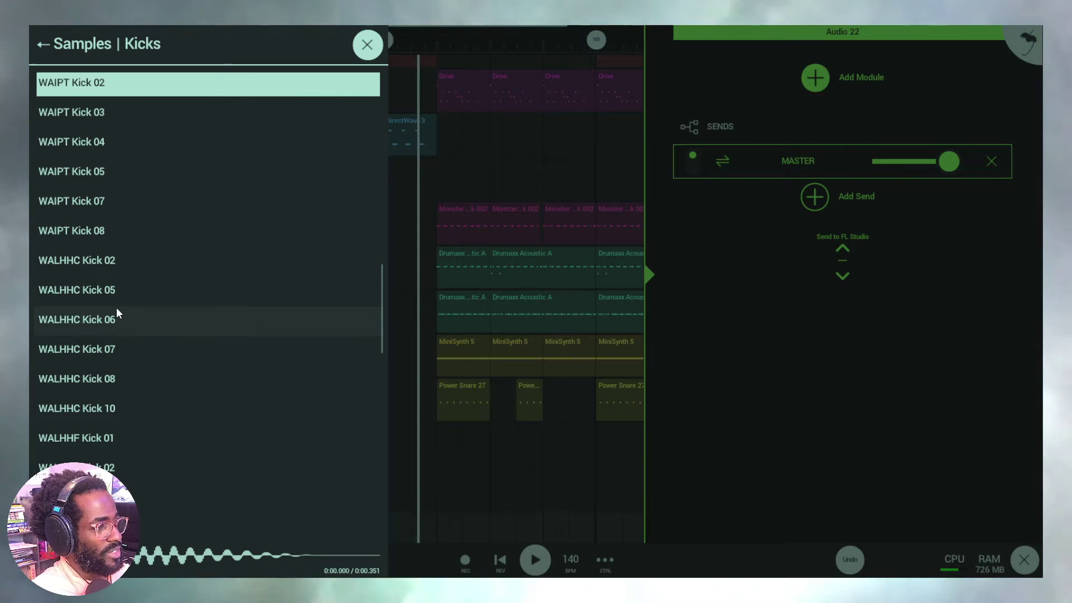
click(116, 317)
scroll(116, 324, down, 10)
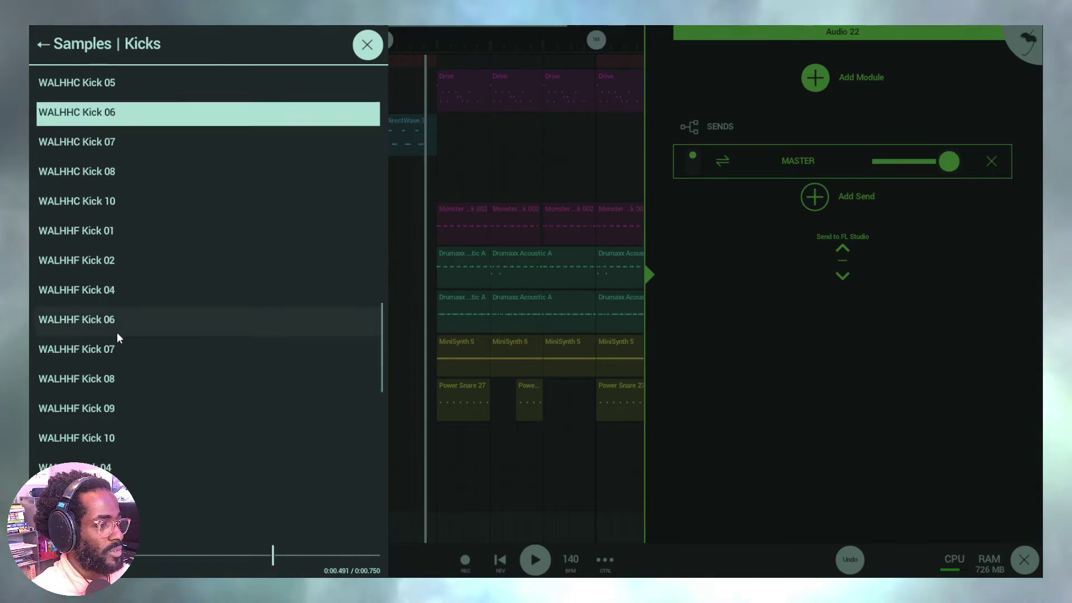
scroll(114, 350, down, 10)
click(111, 467)
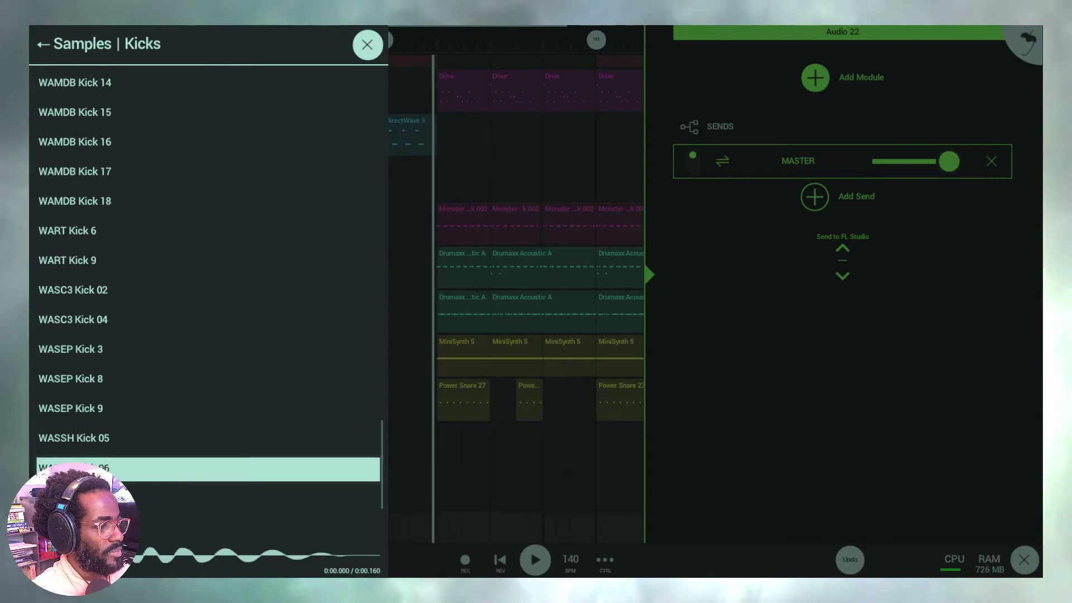
scroll(109, 459, down, 6)
click(108, 464)
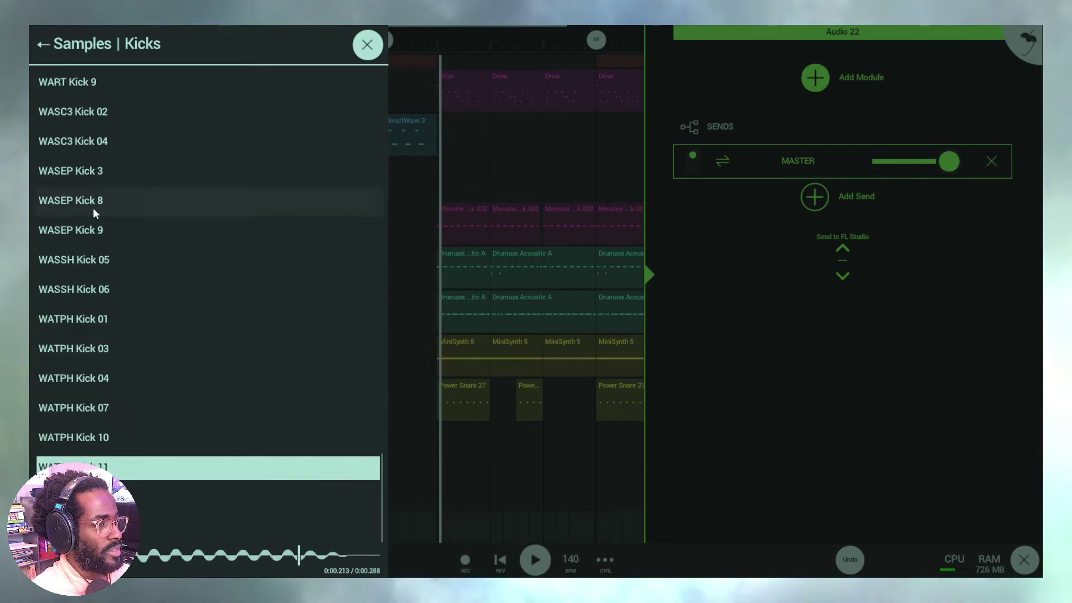
Switch to the pack's Cymbals folder and audition WAFDP Ride 2 and WASEP Crash
click(48, 57)
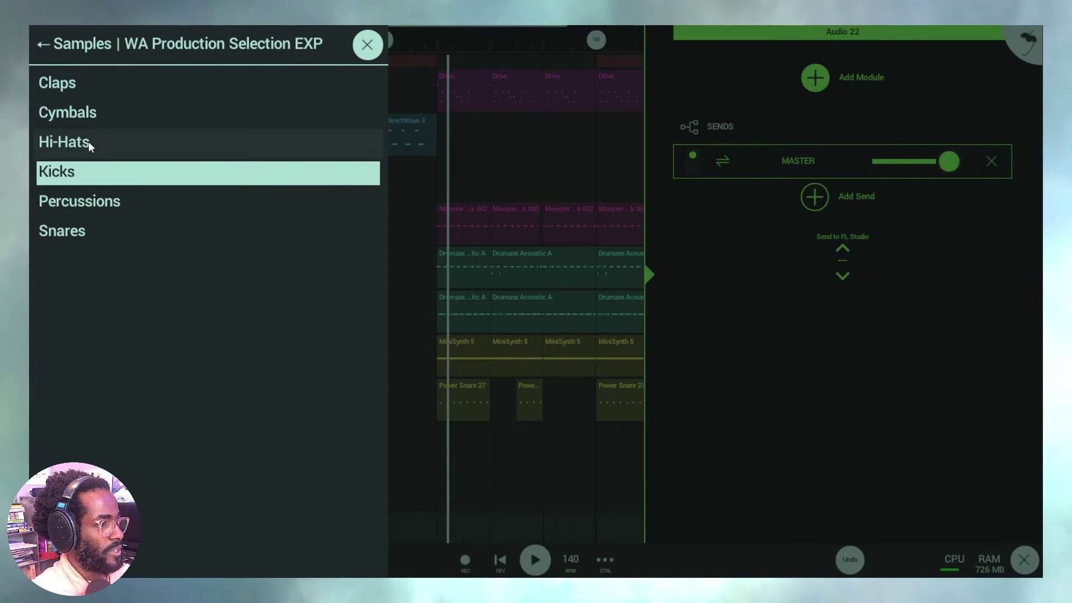
click(88, 106)
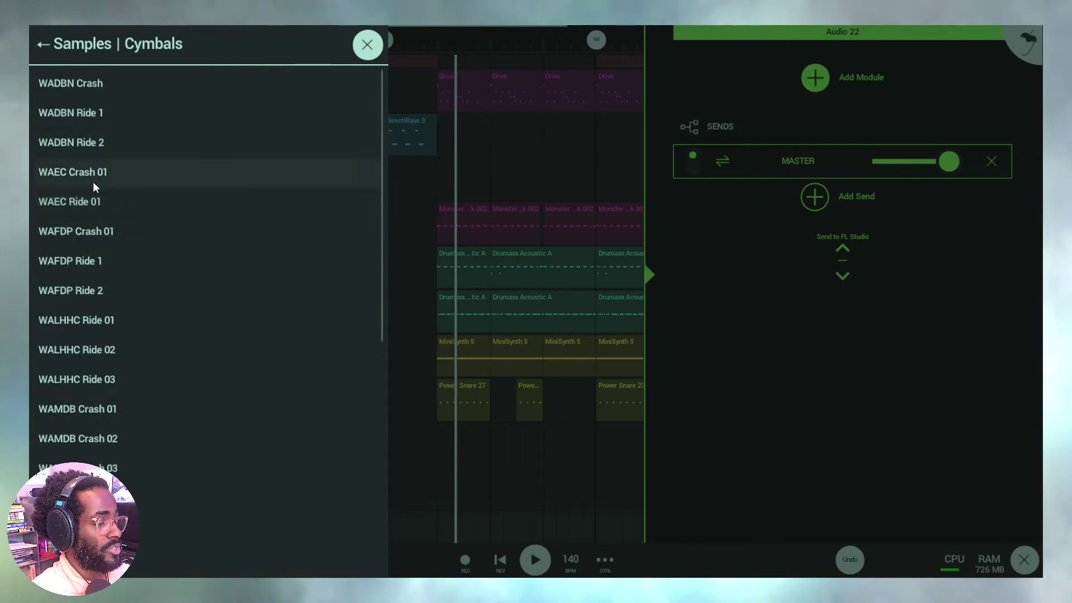
scroll(91, 195, down, 5)
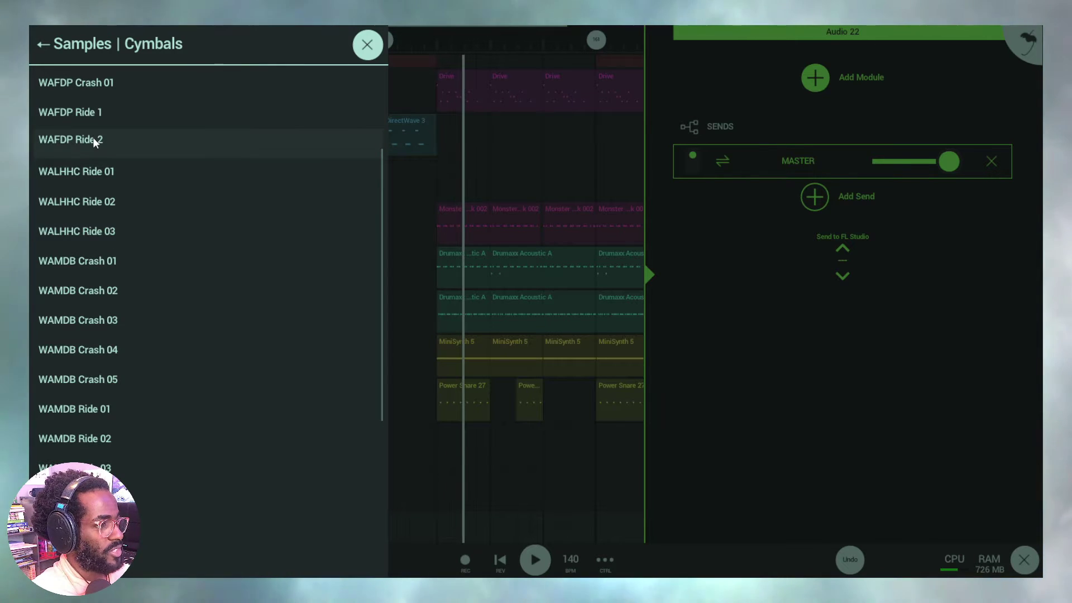
click(93, 138)
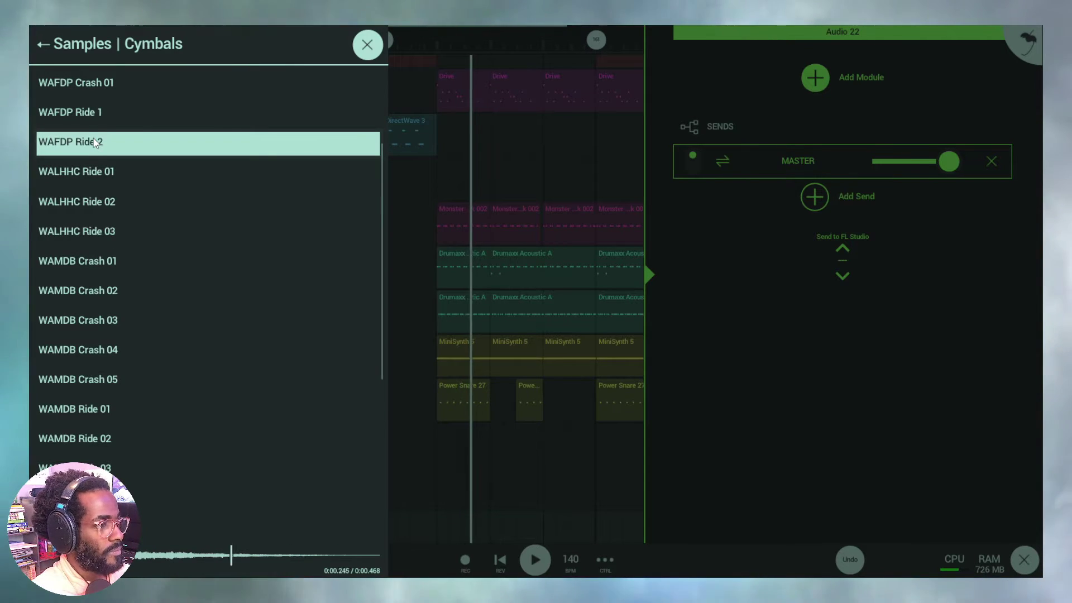
scroll(89, 184, down, 6)
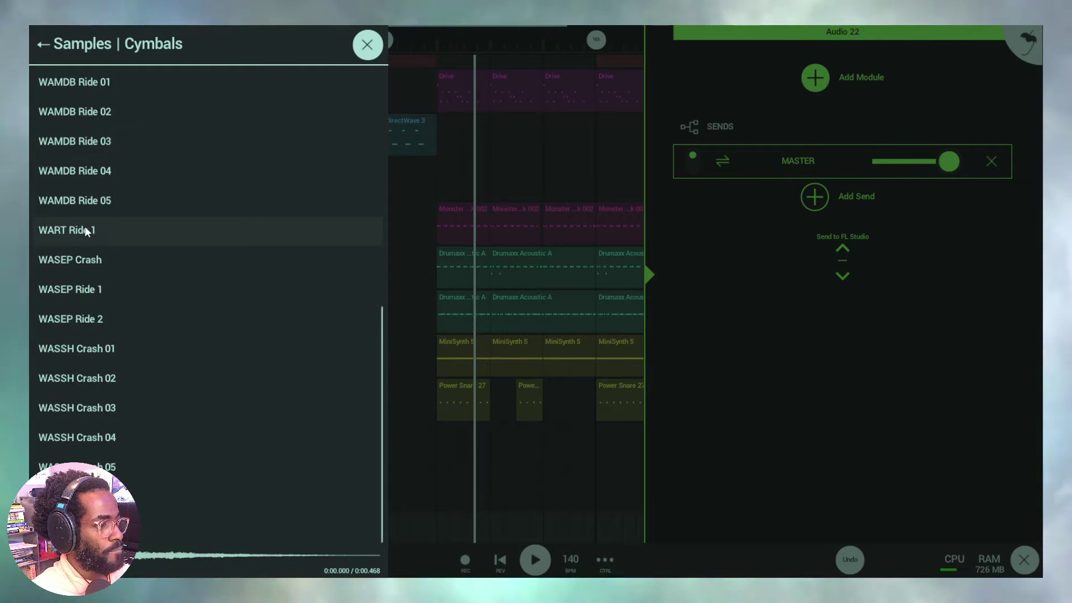
click(112, 263)
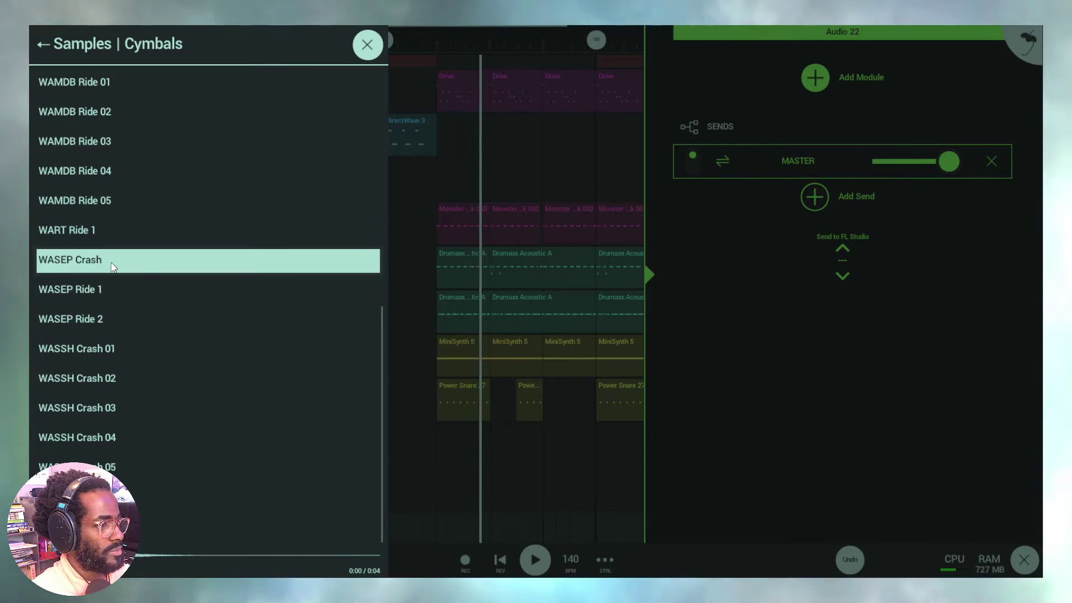
Audition the cymbals WASEP Ride 2, WASSH Crash 05, WAMDB Ride 04 and WAMDB Ride 02
click(96, 324)
click(224, 468)
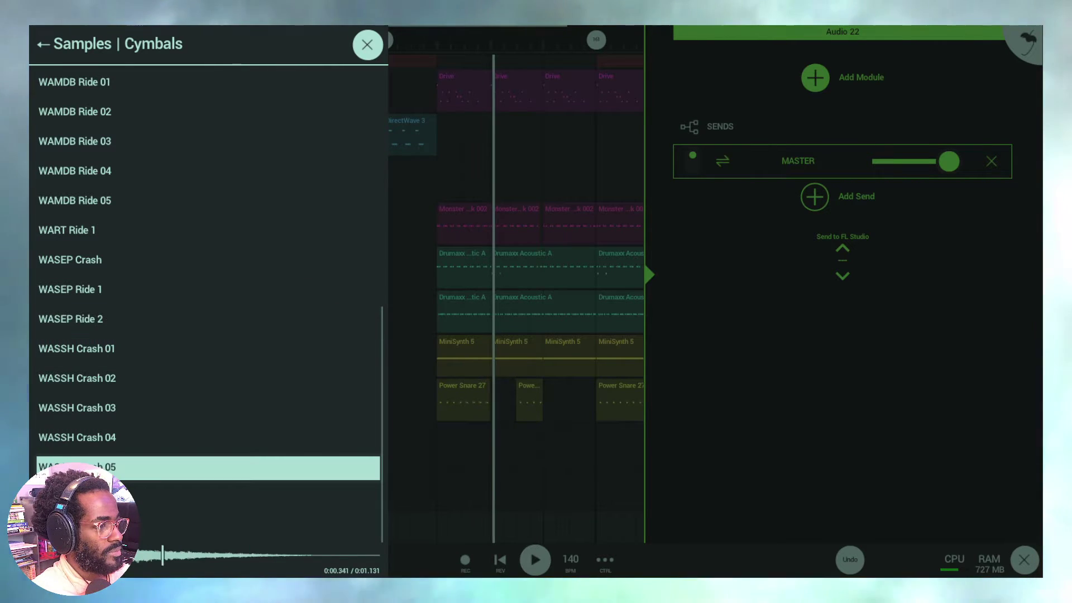
click(124, 170)
click(112, 111)
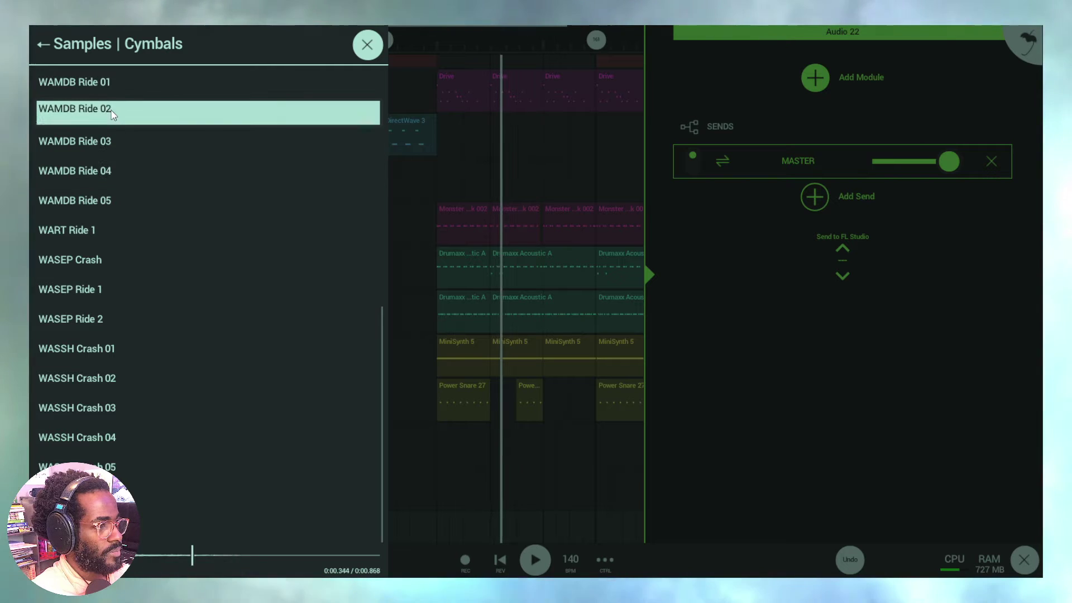
scroll(113, 115, up, 5)
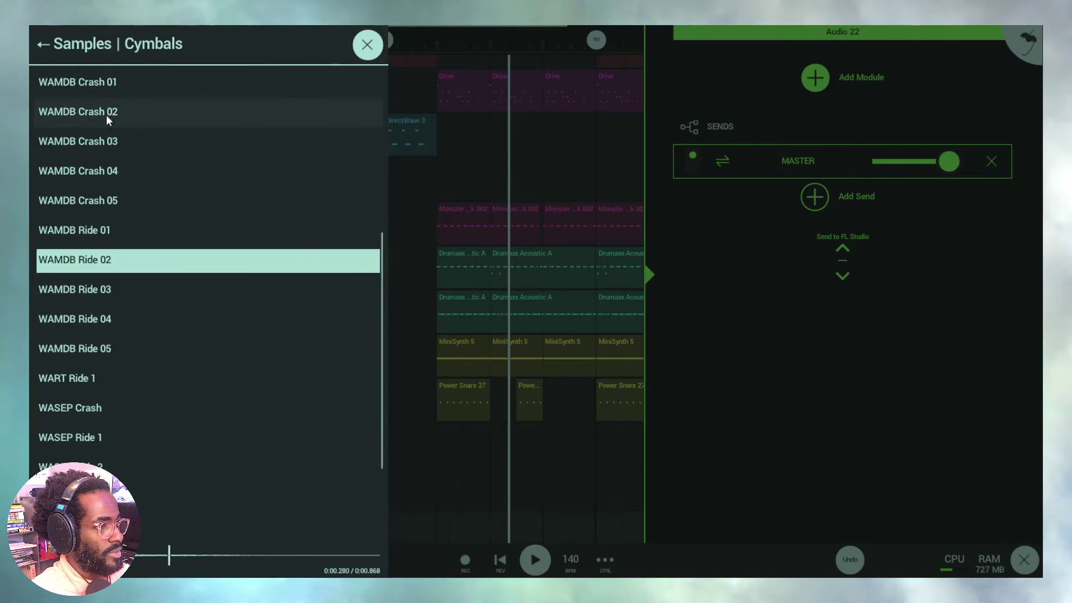
Close the sample browser and delete the empty Audio 22 track
click(44, 46)
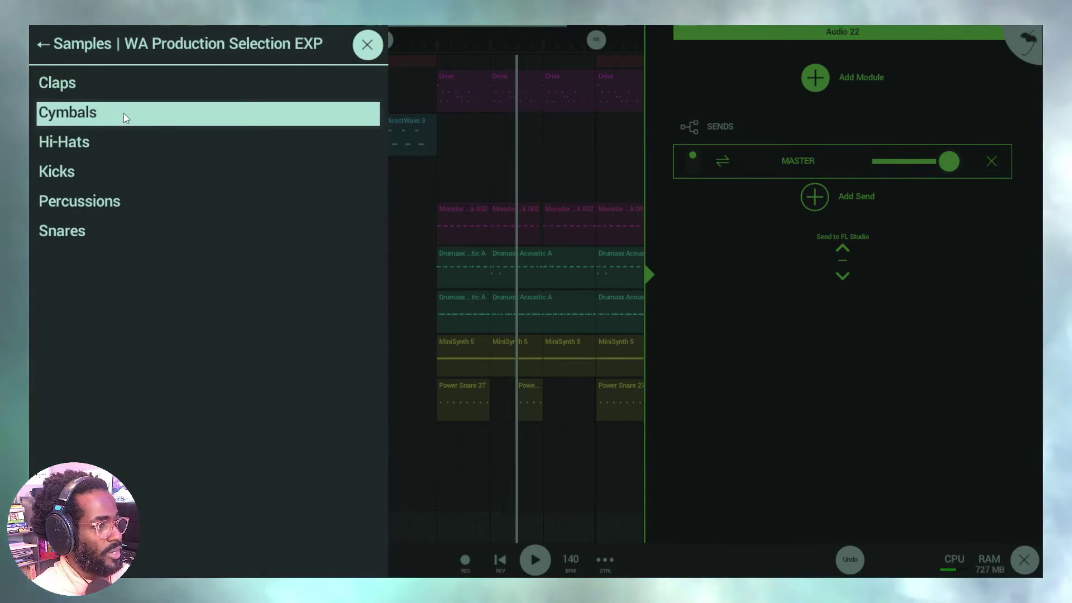
click(556, 422)
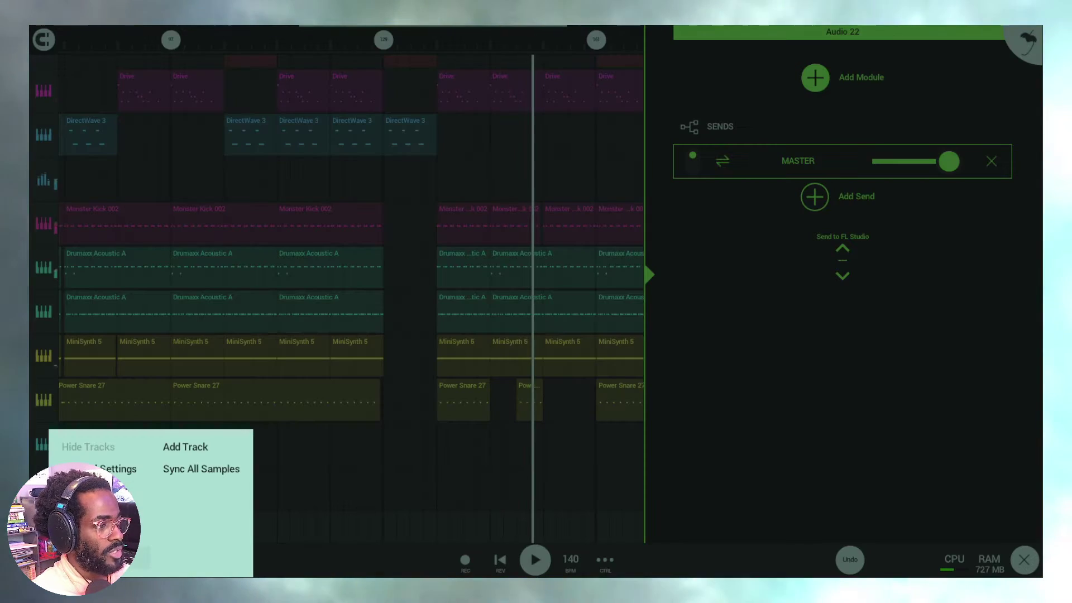
click(162, 445)
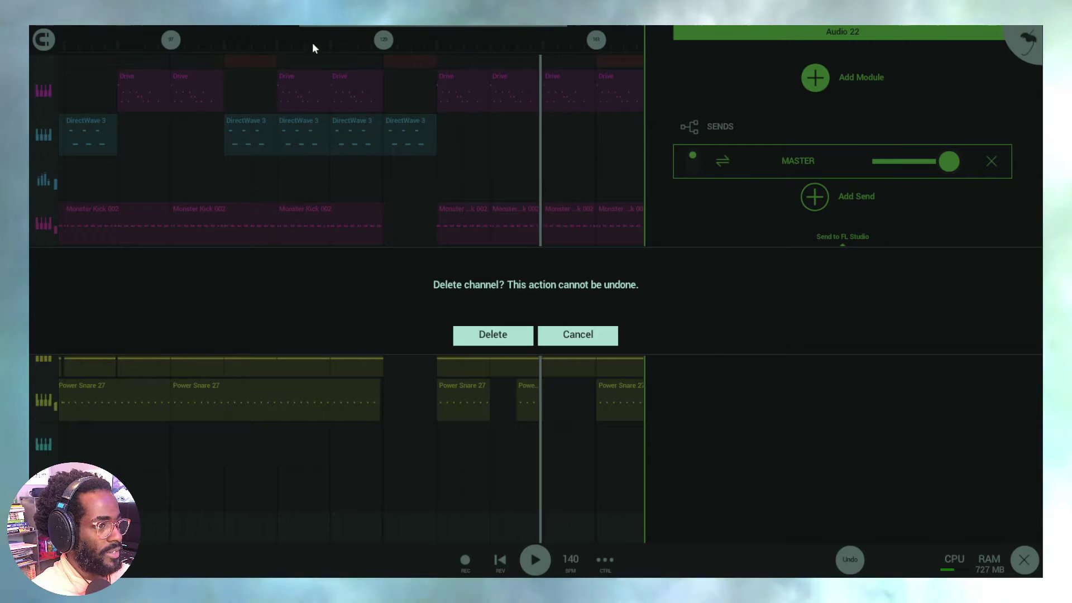
click(494, 335)
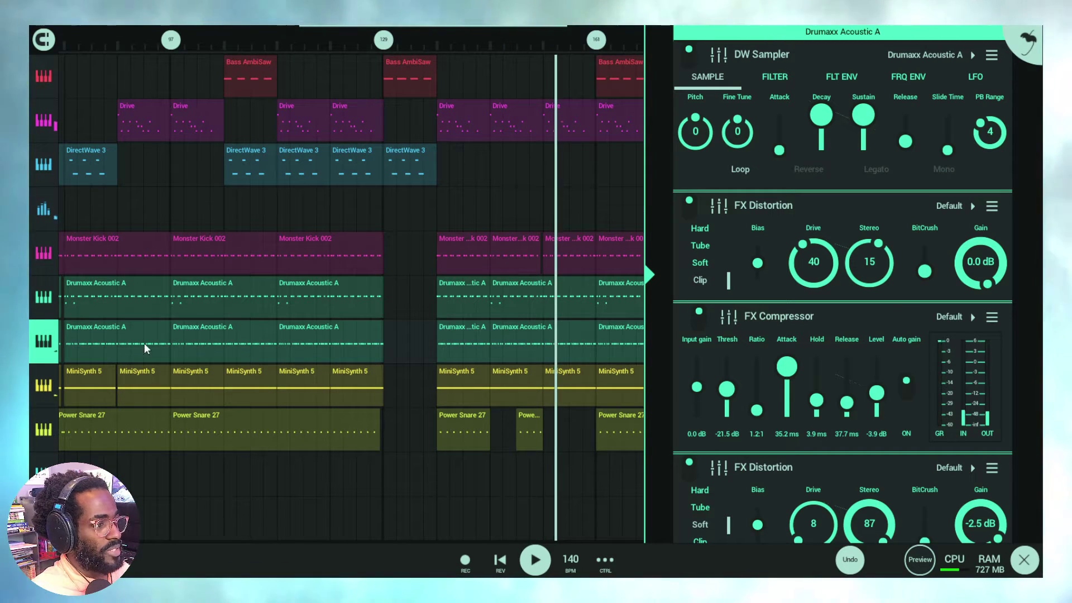
Select the second MiniSynth 7 channel and examine its effects chain down to the sends
scroll(134, 318, up, 4)
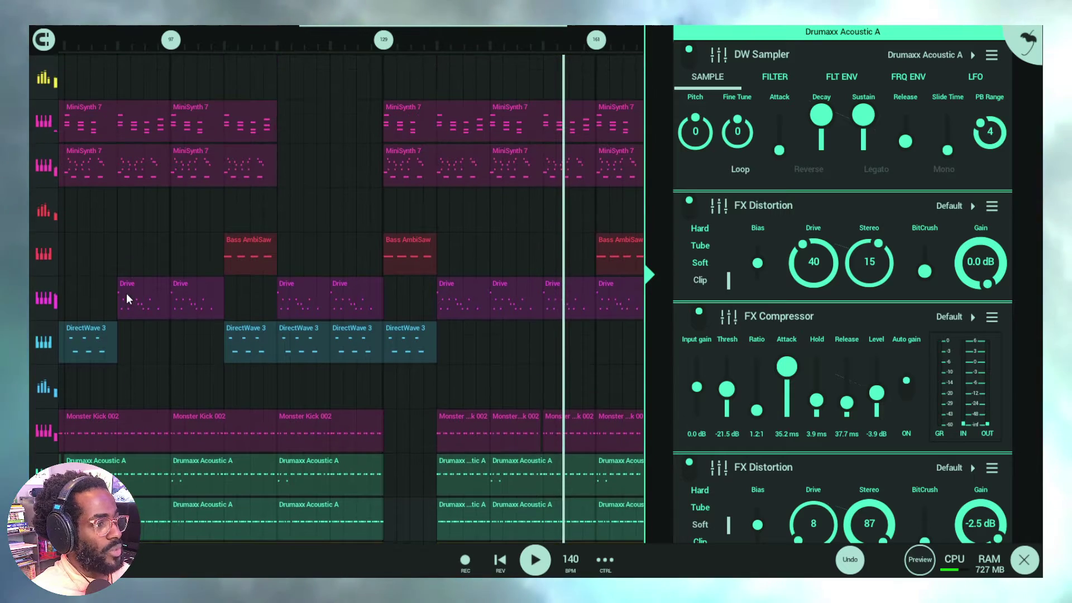
scroll(126, 293, up, 2)
click(52, 259)
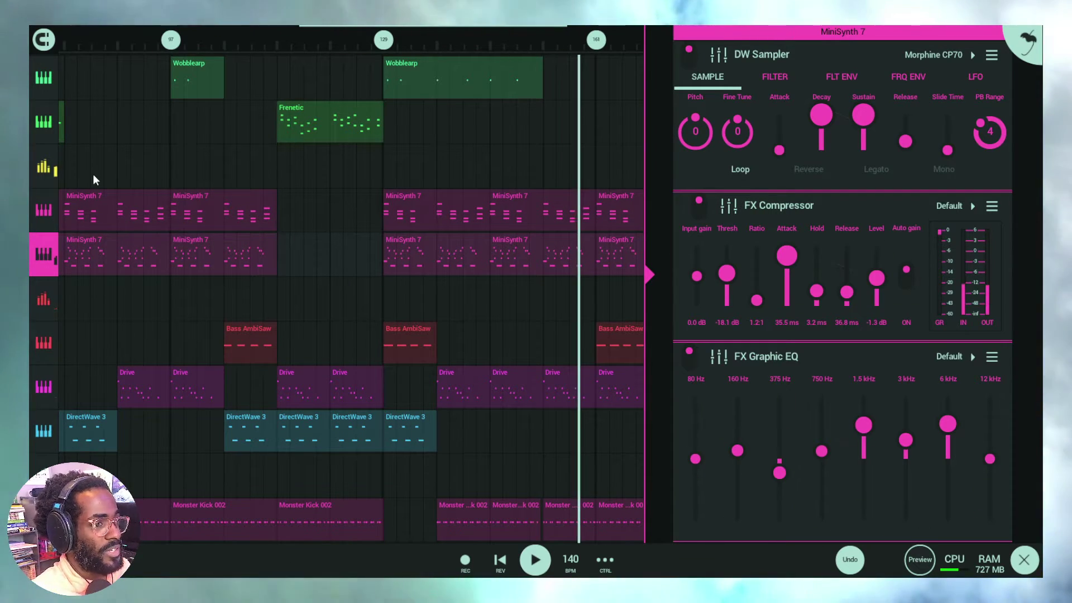
scroll(1022, 313, down, 5)
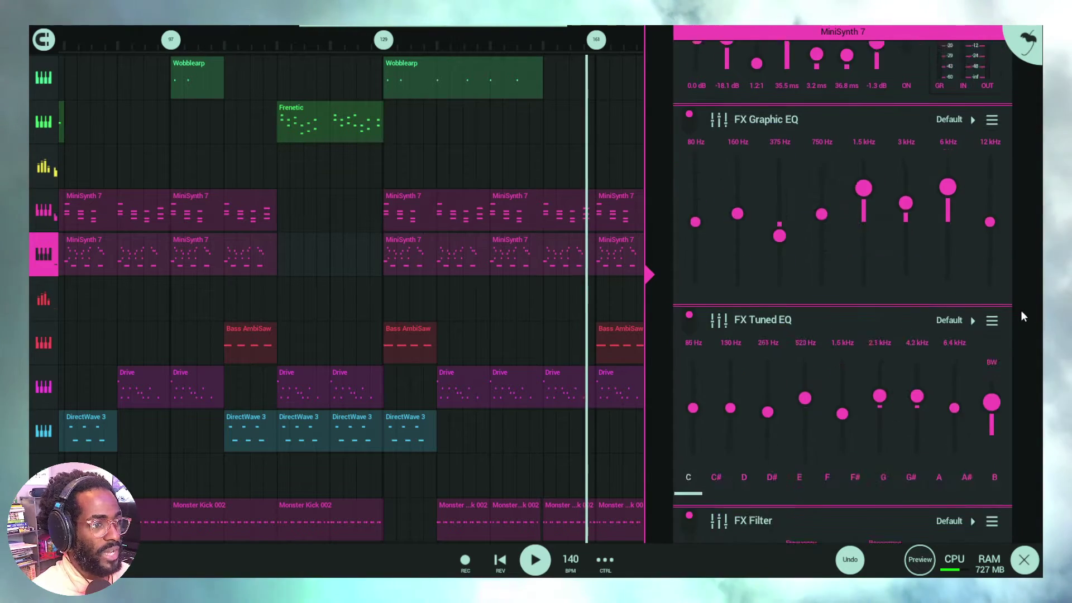
scroll(1021, 310, down, 5)
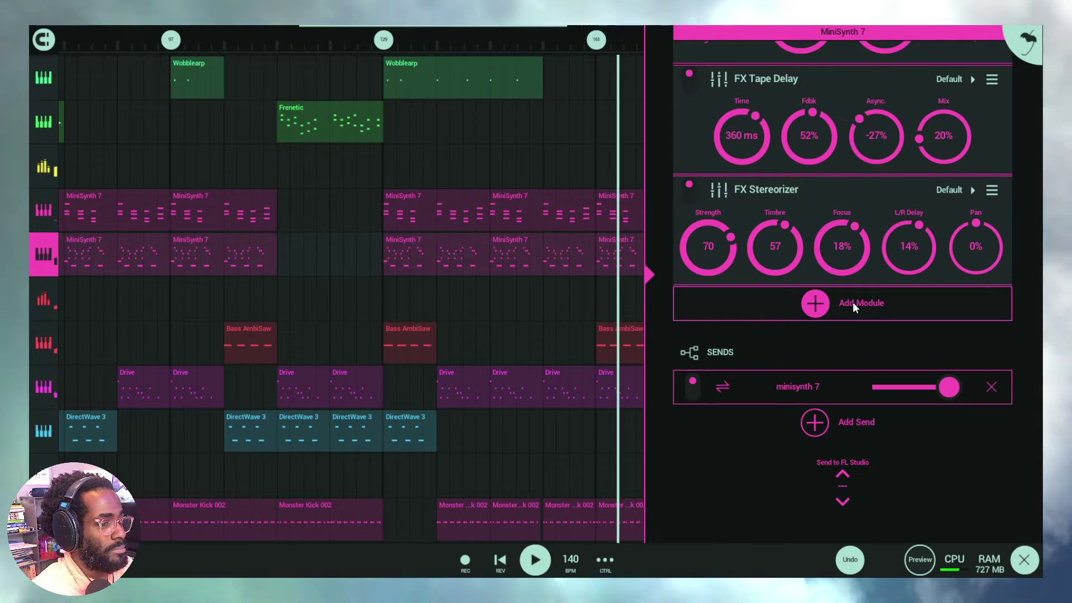
scroll(381, 511, down, 3)
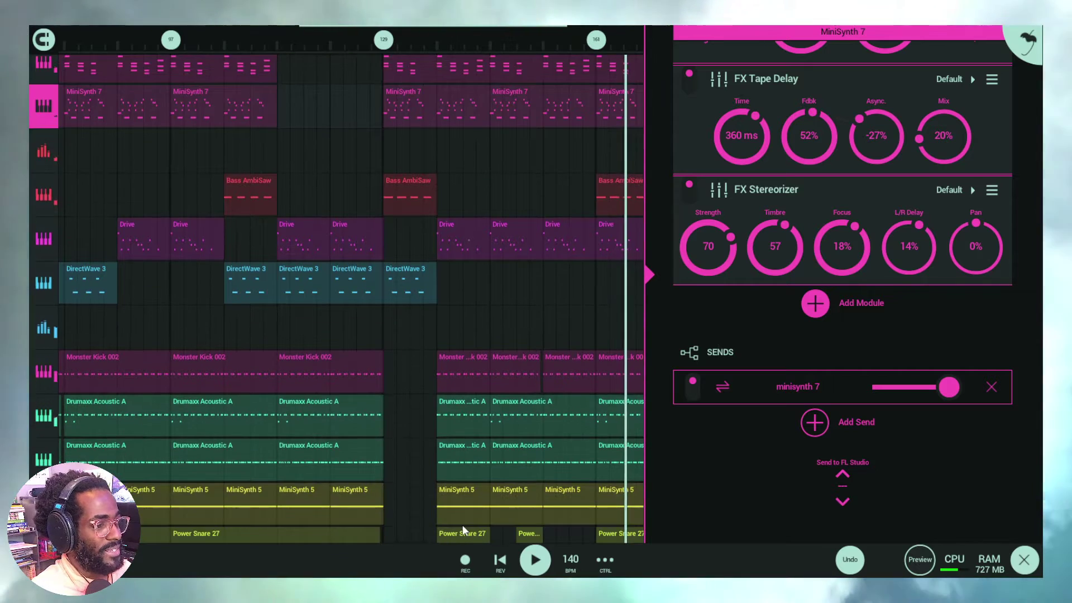
scroll(462, 529, down, 4)
click(536, 512)
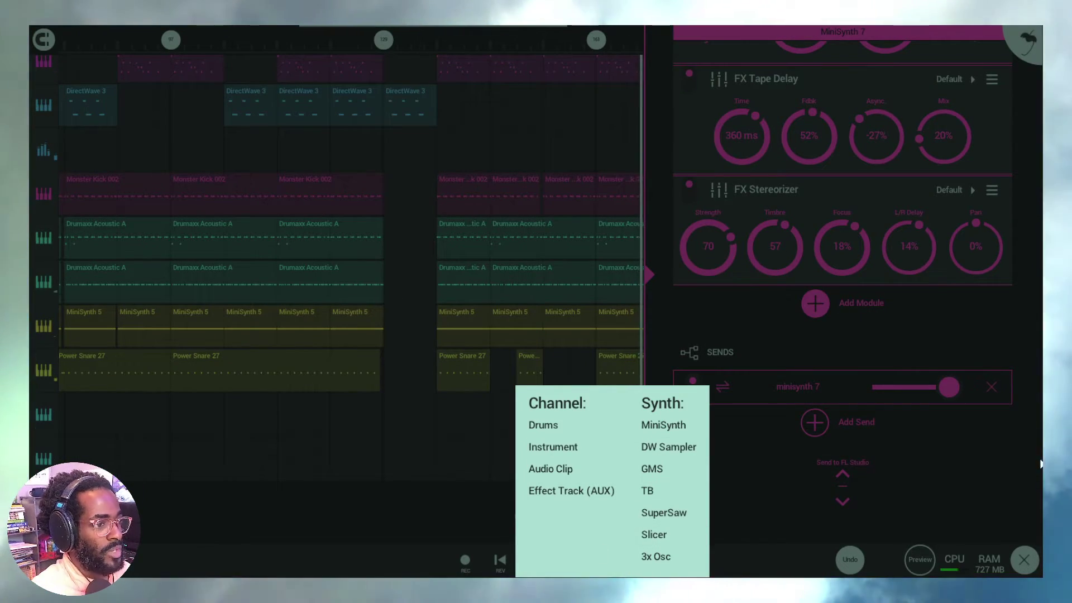
click(998, 340)
scroll(105, 185, up, 2)
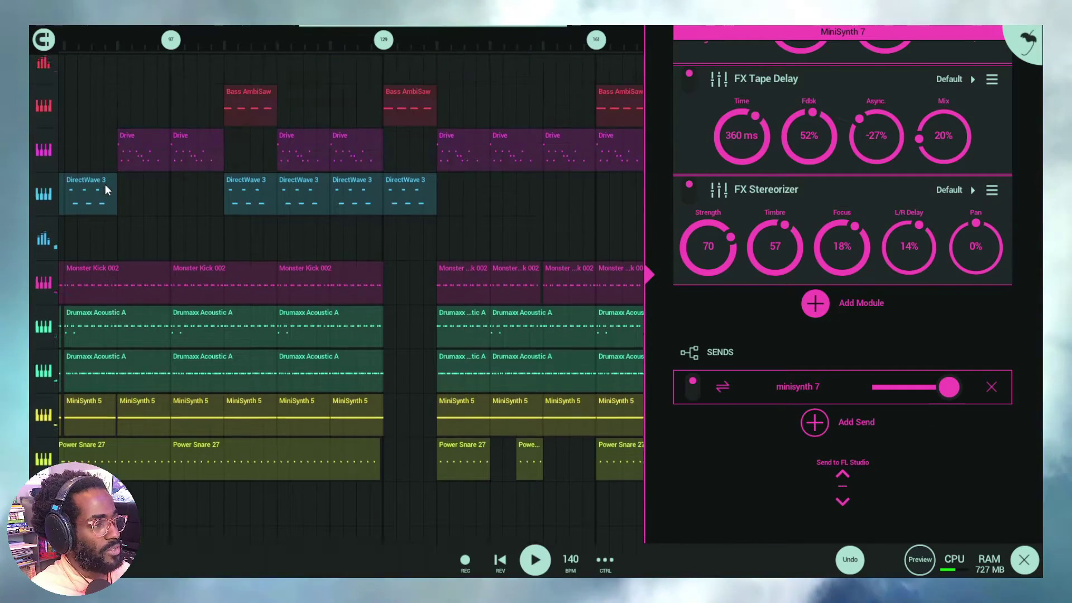
scroll(107, 184, up, 5)
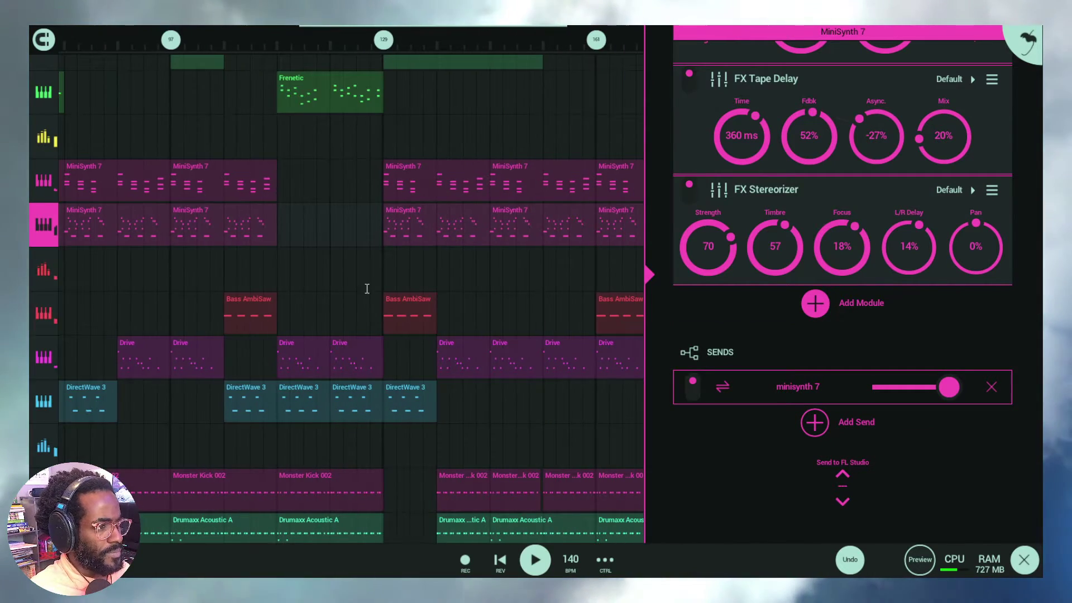
Add a Limiter at the end of the MiniSynth 7 effects chain and set its threshold to -3.1 dB
click(876, 305)
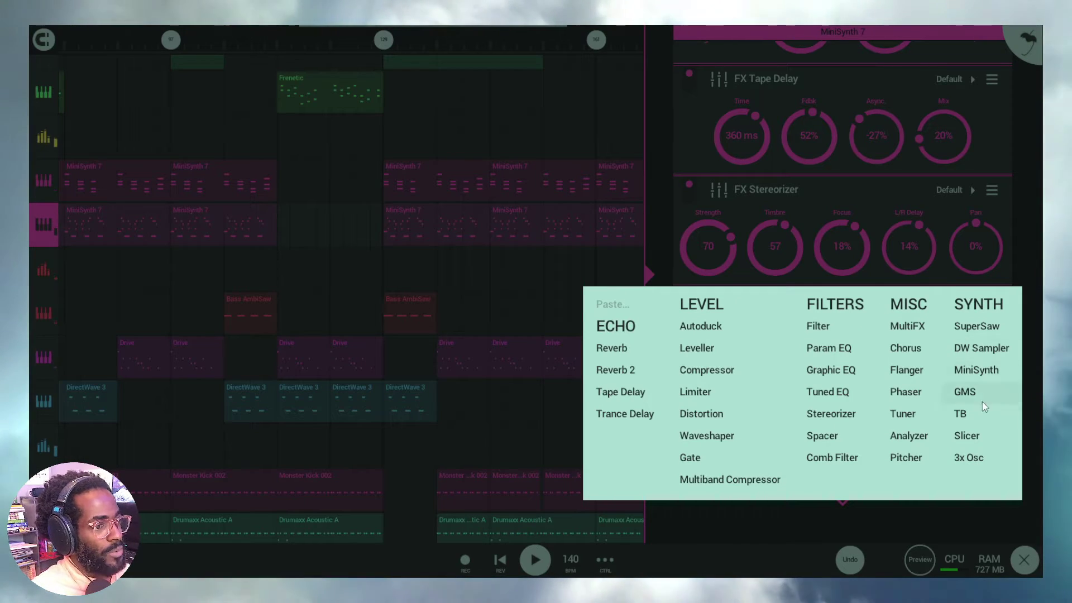
click(720, 394)
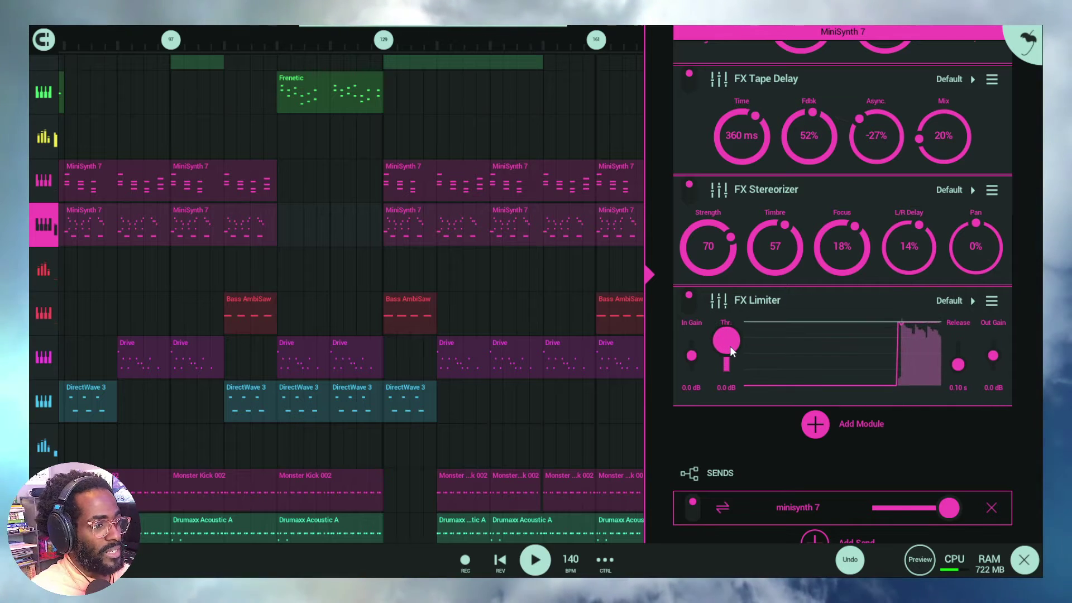
drag(730, 347, 742, 353)
Insert a Waveshaper above the Limiter in the effects chain
click(993, 300)
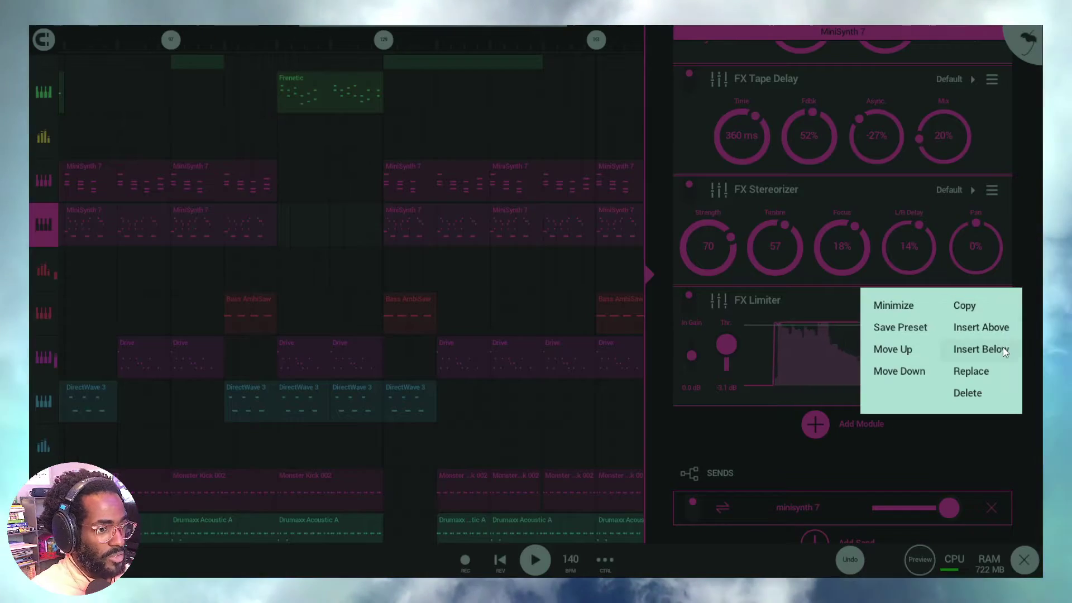
click(1014, 305)
click(994, 301)
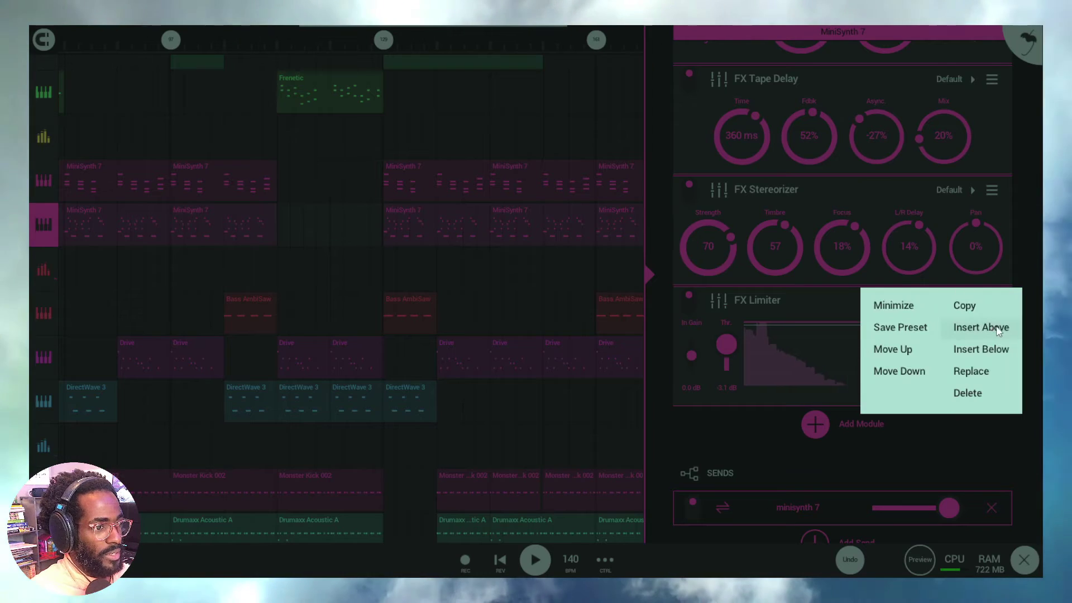
click(992, 327)
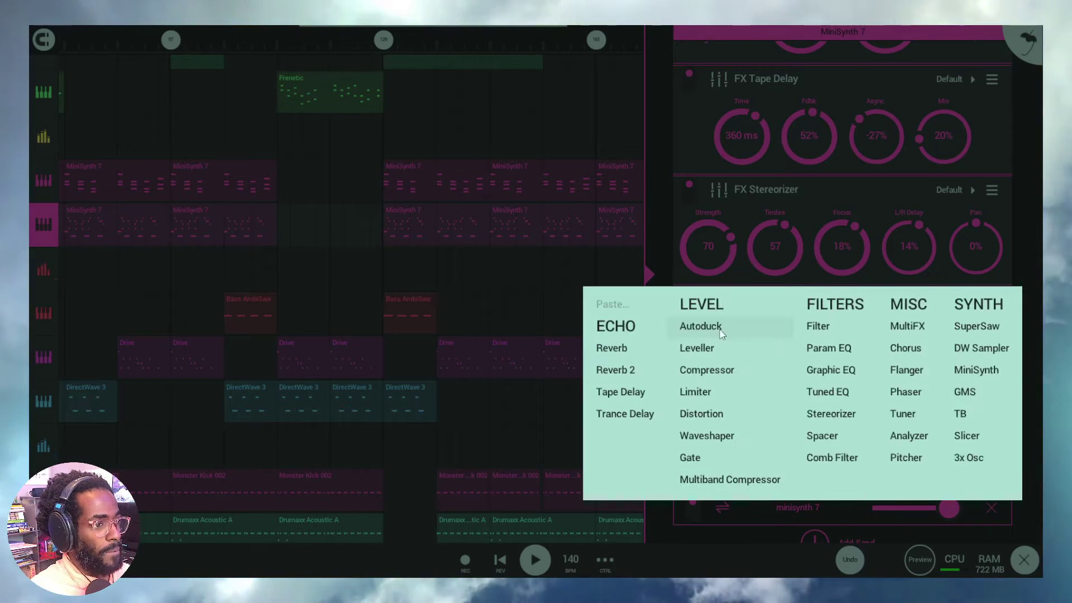
click(750, 439)
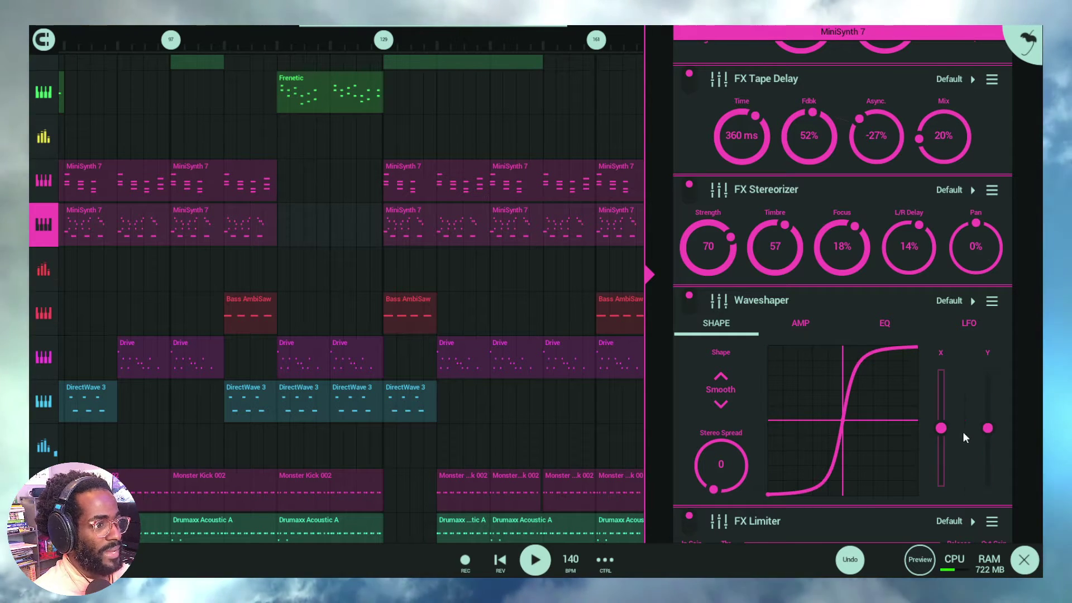
Try lowering the Waveshaper's X value, bypass the module while recentring the curve's control point, and re-enable it
drag(988, 428, 947, 467)
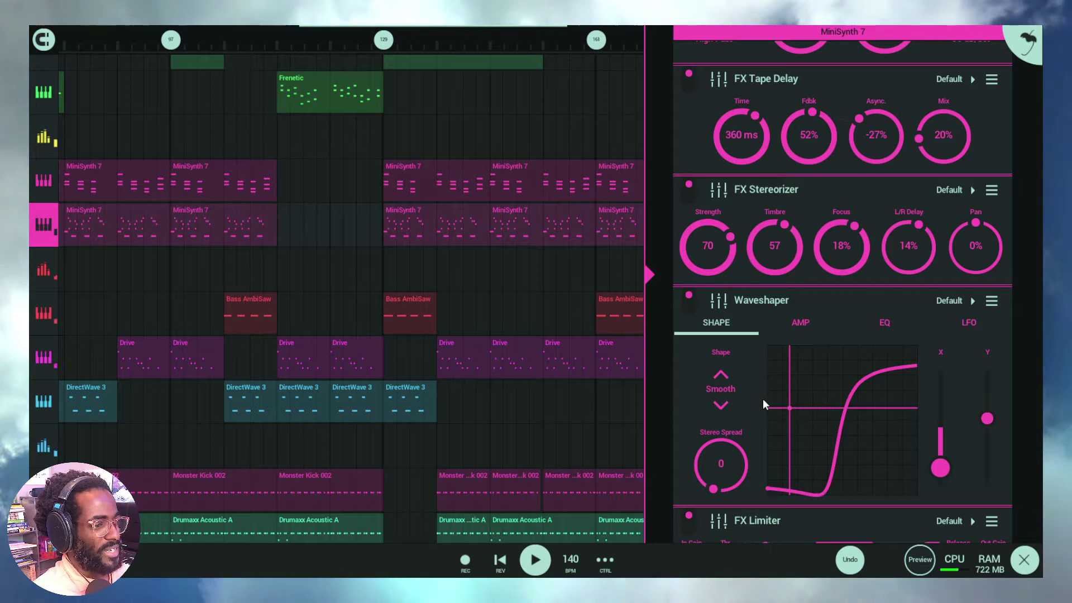
click(691, 301)
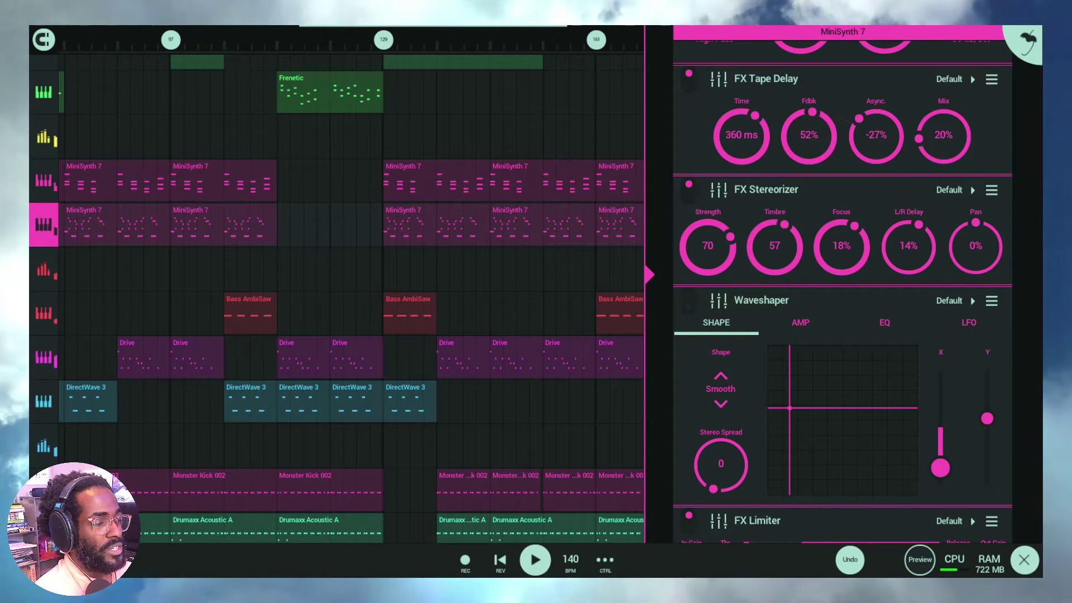
drag(813, 468, 836, 428)
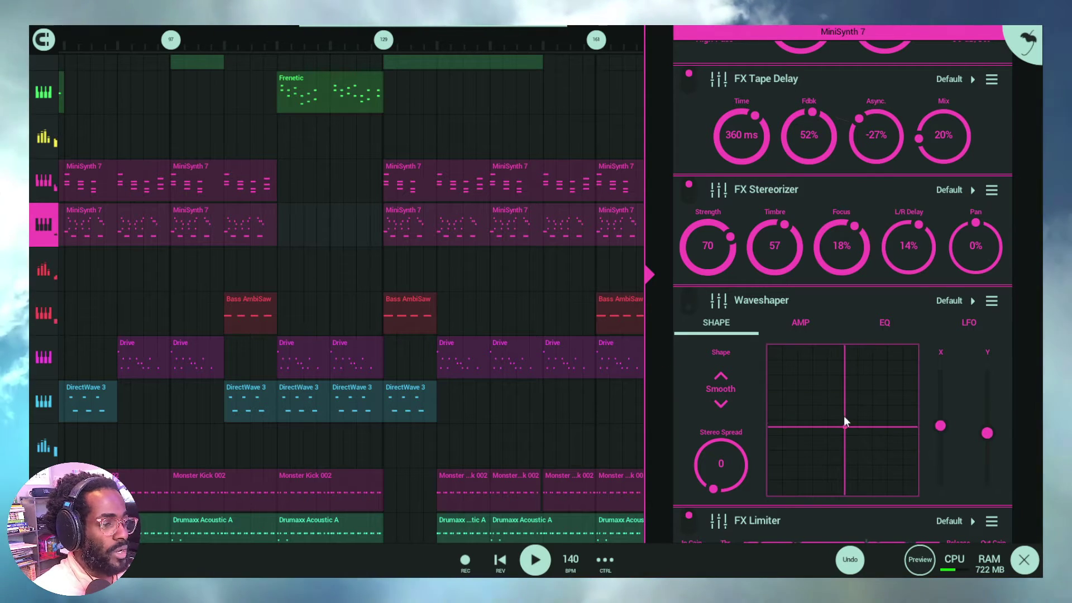
click(690, 297)
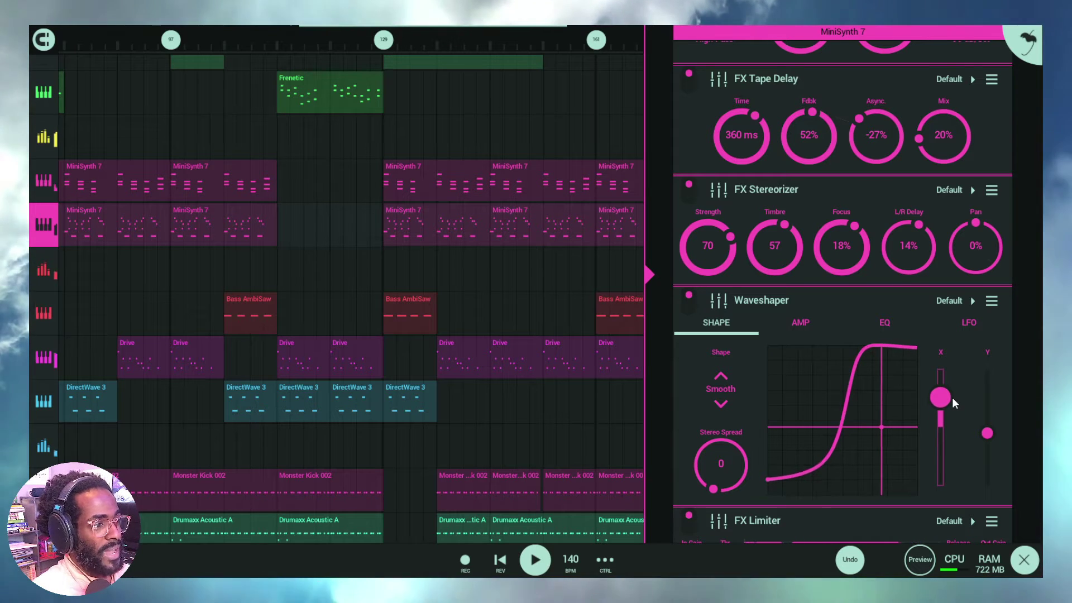
Sweep the Smooth curve's control point around the graph, settle it near the lower-left corner, and set Stereo Spread to 66
drag(953, 397, 997, 453)
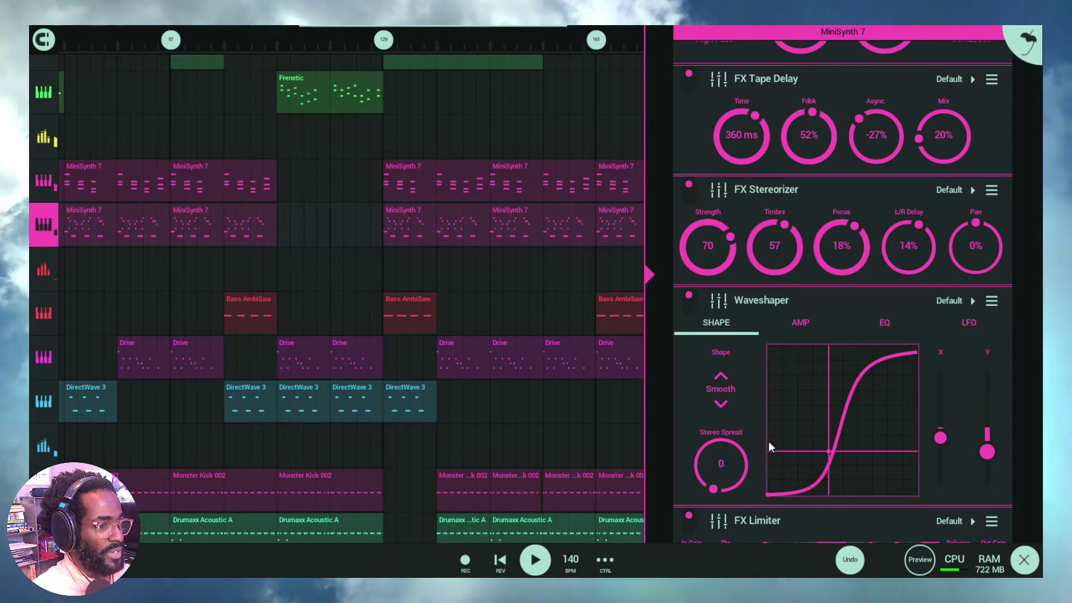
drag(796, 470, 769, 497)
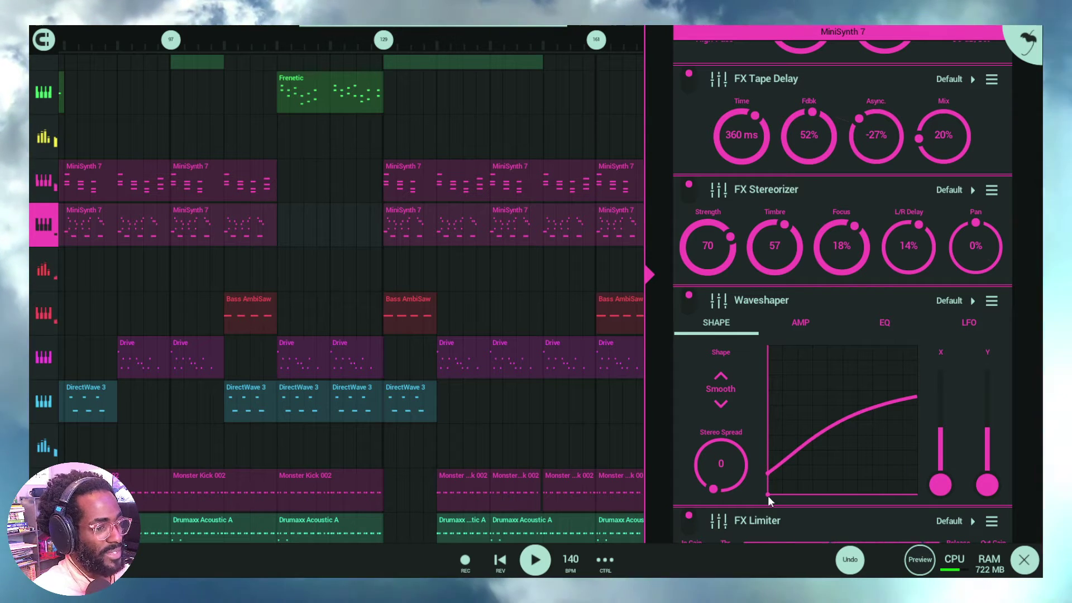
drag(766, 495, 844, 407)
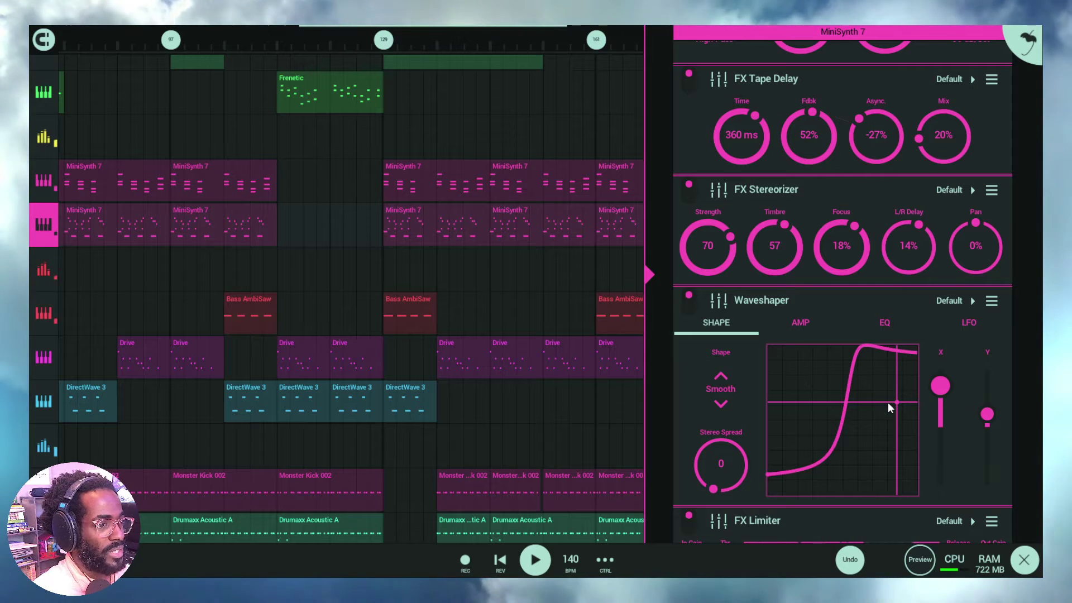
drag(817, 452, 803, 468)
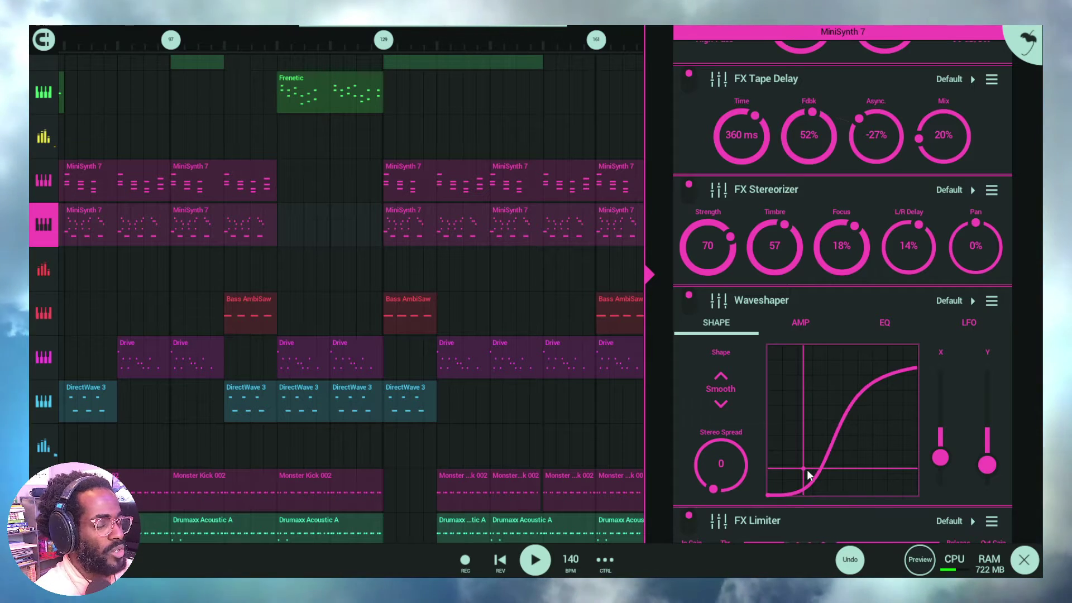
drag(829, 467, 837, 444)
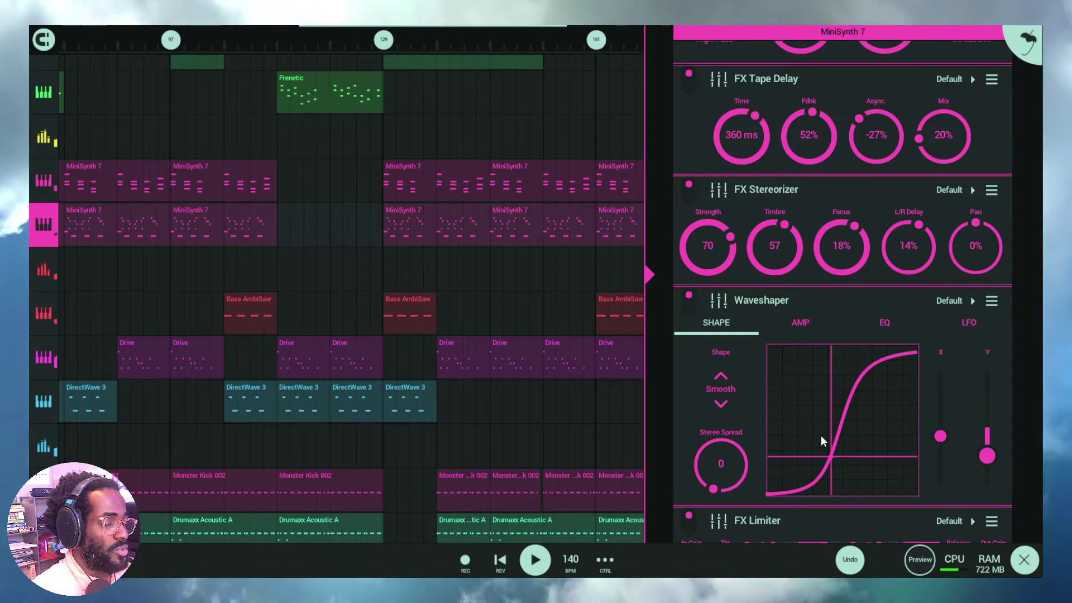
drag(988, 455, 792, 479)
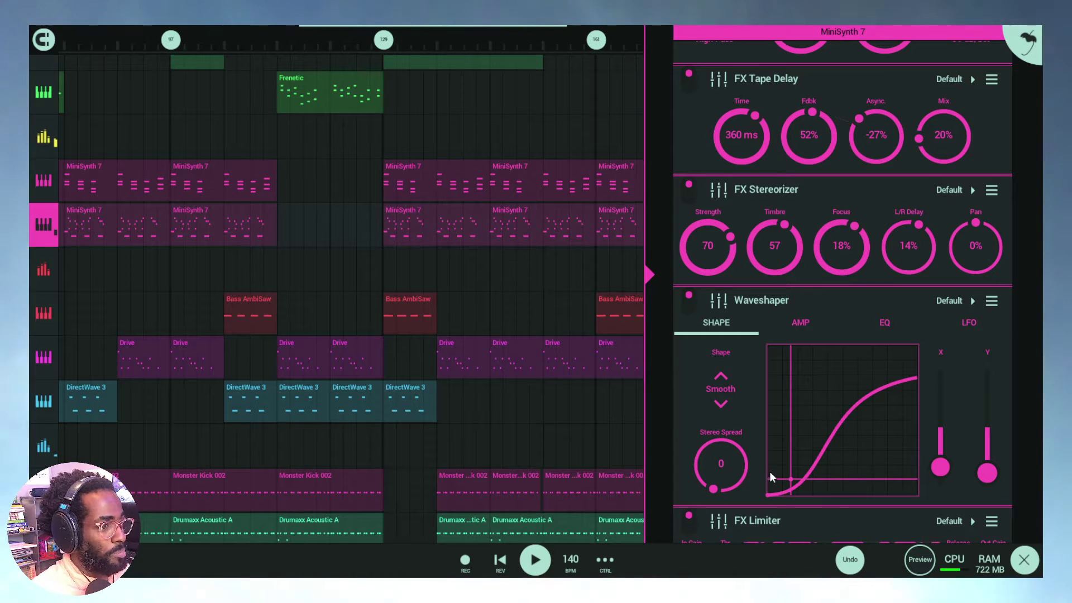
mouse_move(771, 468)
mouse_down()
mouse_move(795, 473)
mouse_move(802, 449)
mouse_move(788, 472)
mouse_up()
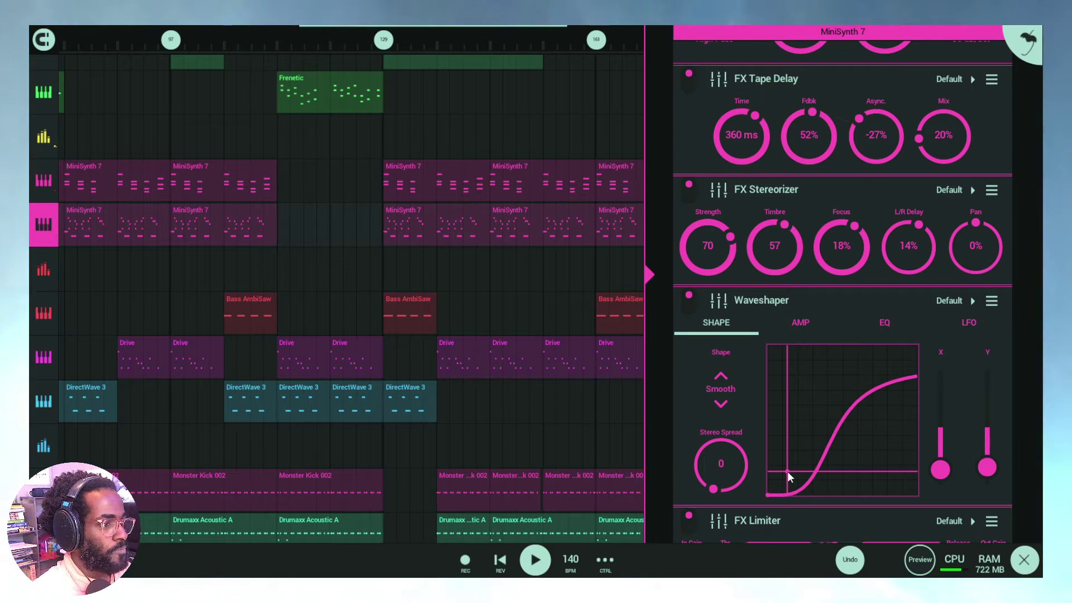
drag(731, 444, 755, 341)
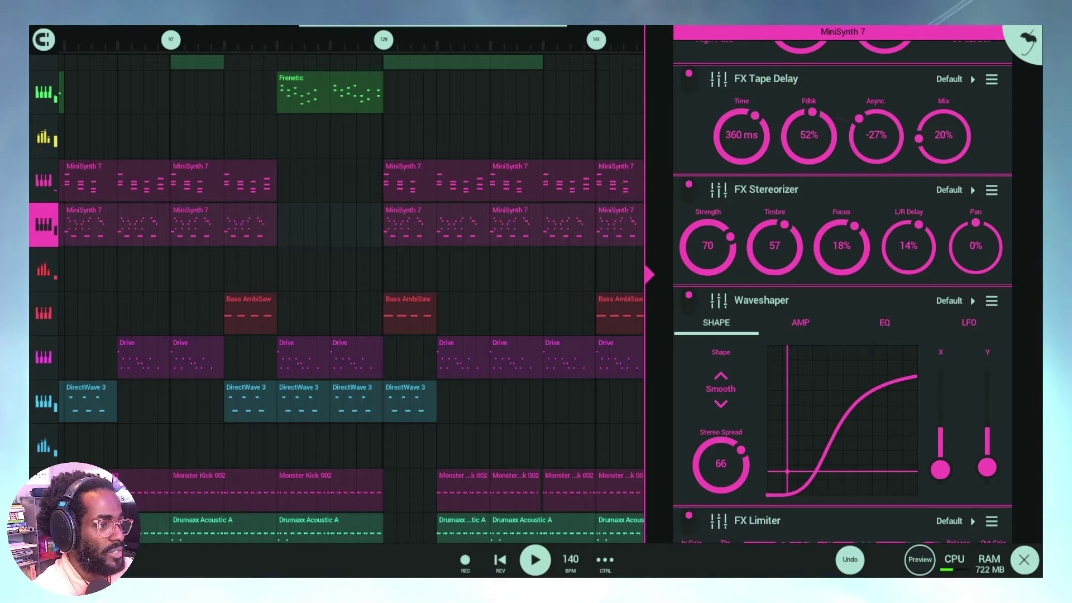
Try the Analog and Moshpit shapes in the Waveshaper, moving the curve's control point for each
scroll(972, 348, down, 2)
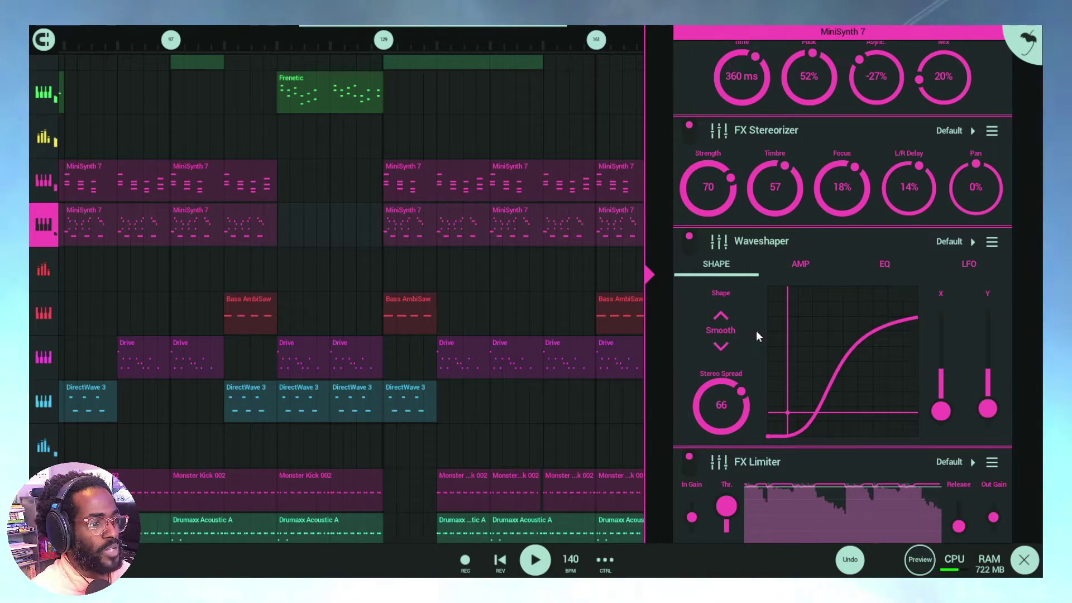
click(723, 330)
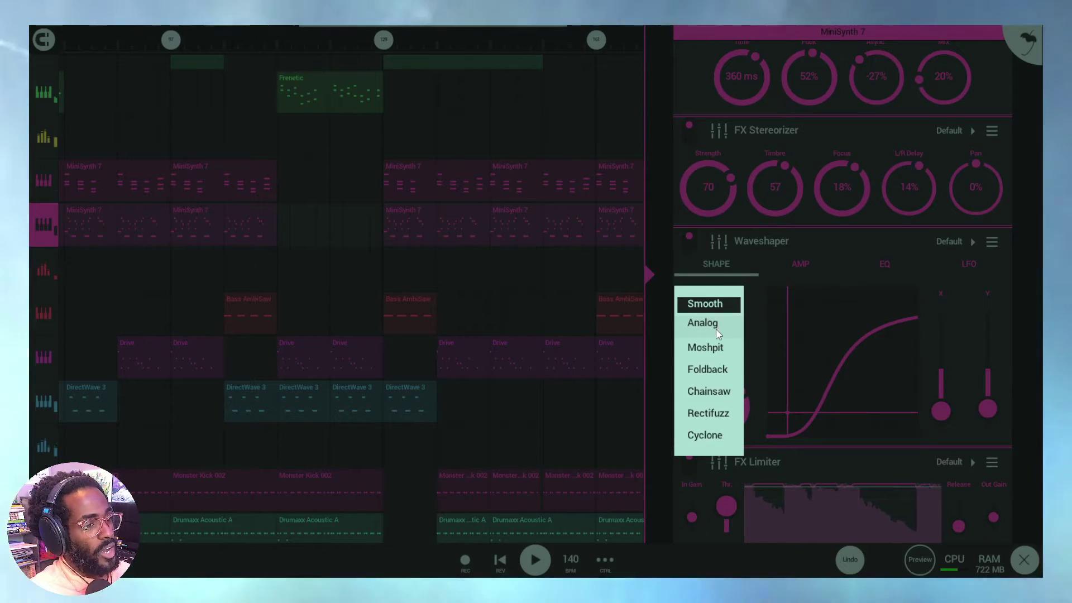
click(718, 334)
drag(866, 381, 853, 360)
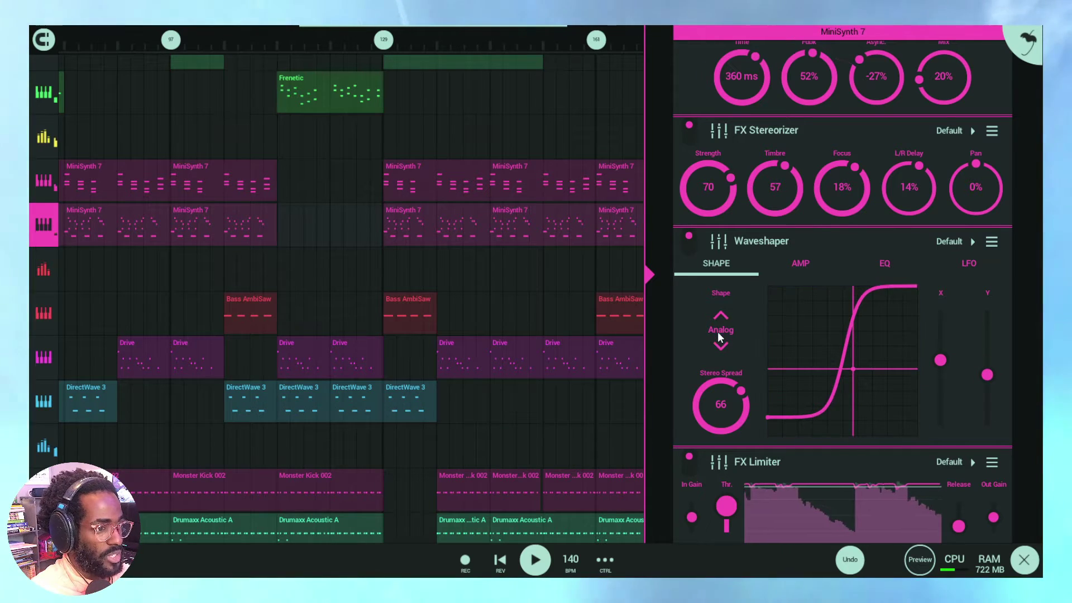
click(718, 332)
click(713, 348)
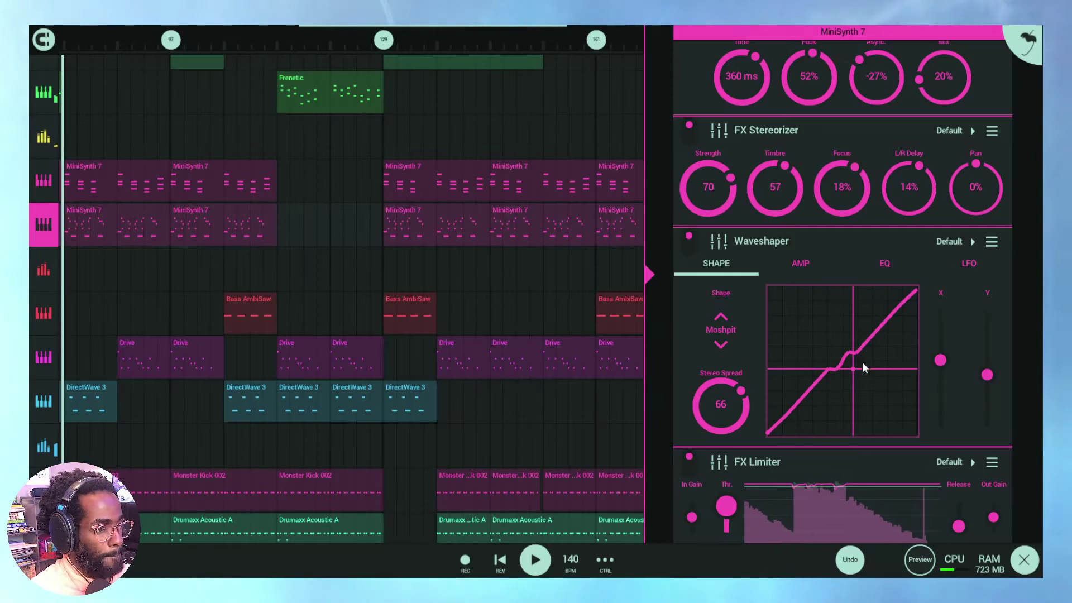
drag(862, 362, 893, 351)
Try the Foldback and Chainsaw shapes in the Waveshaper, varying the X and Y values of each curve
click(726, 334)
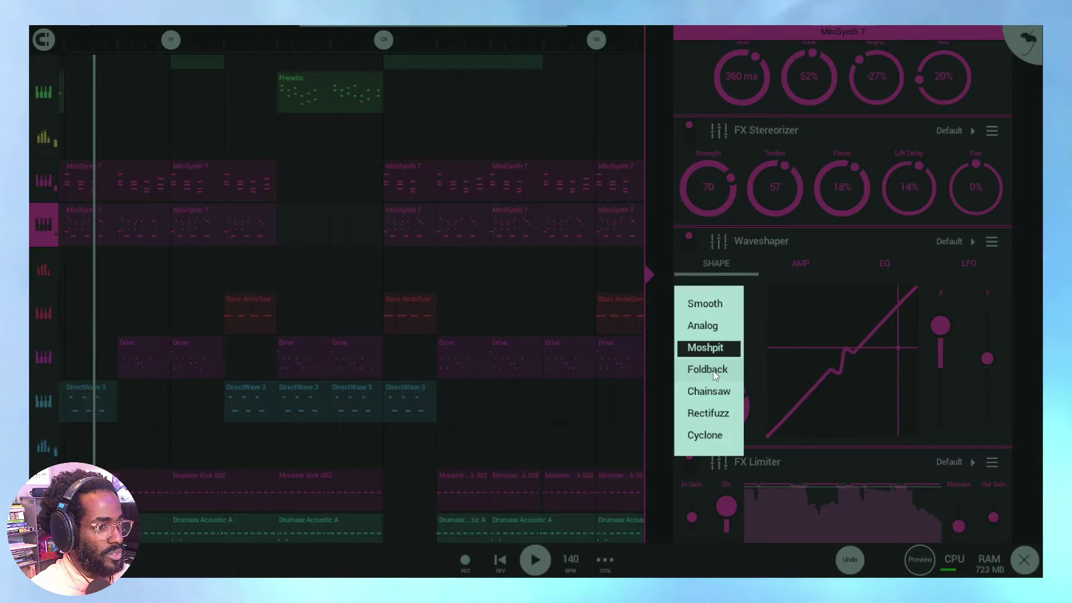
click(715, 371)
drag(796, 373, 903, 390)
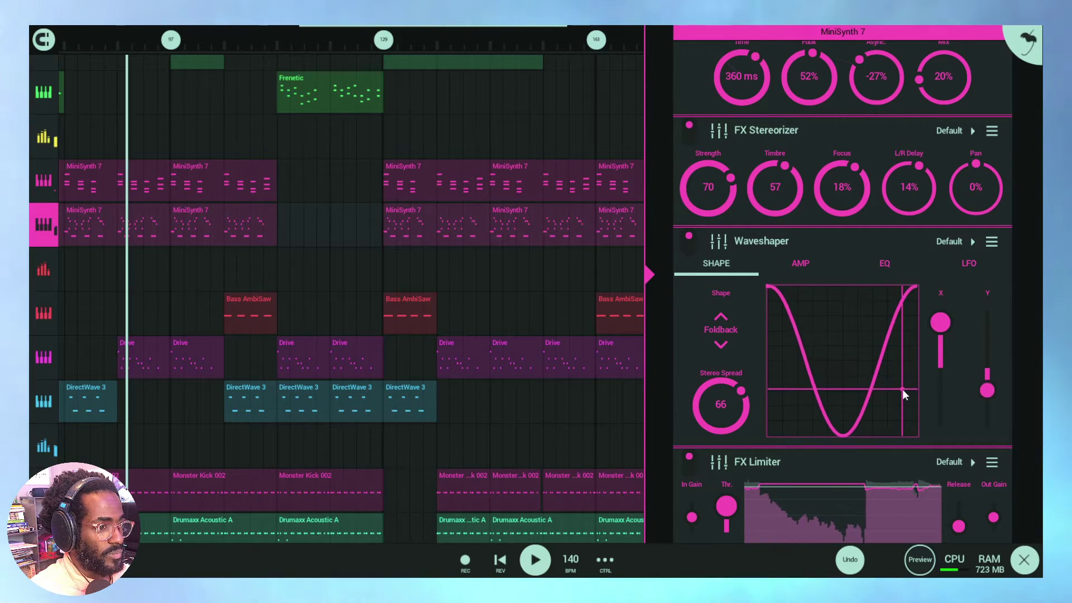
drag(787, 336, 798, 357)
click(728, 332)
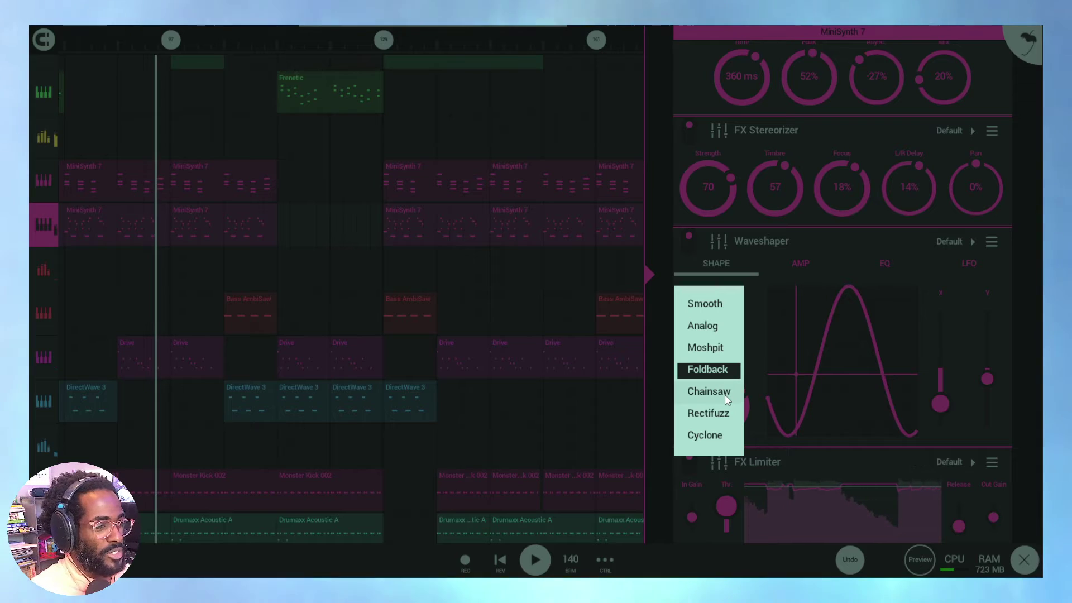
click(728, 393)
drag(830, 363, 863, 296)
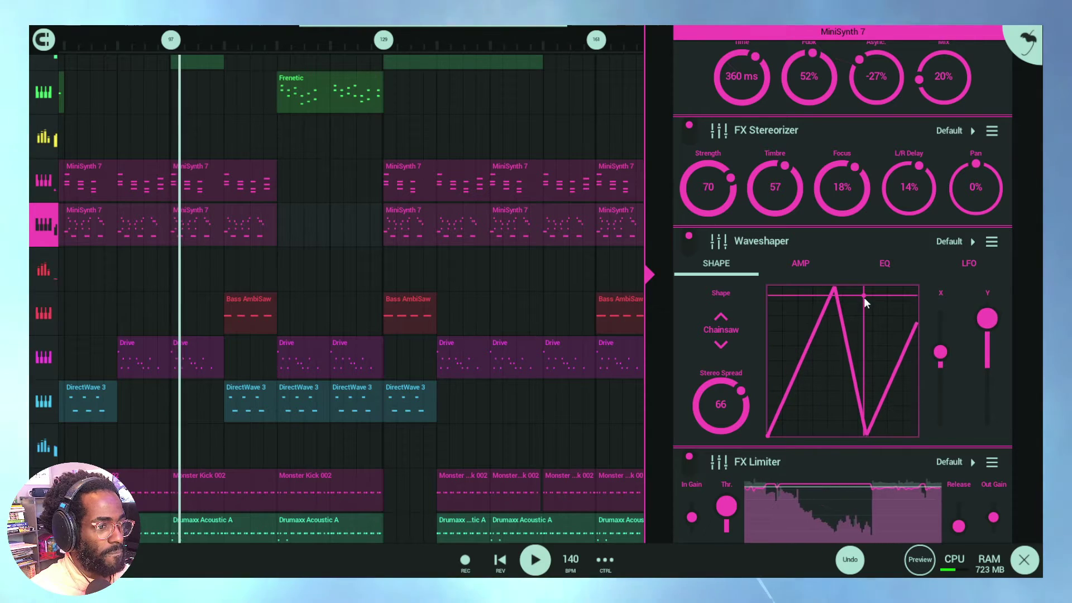
Try the Rectifuzz shape with its control point moved to the upper-left part of the graph
click(732, 342)
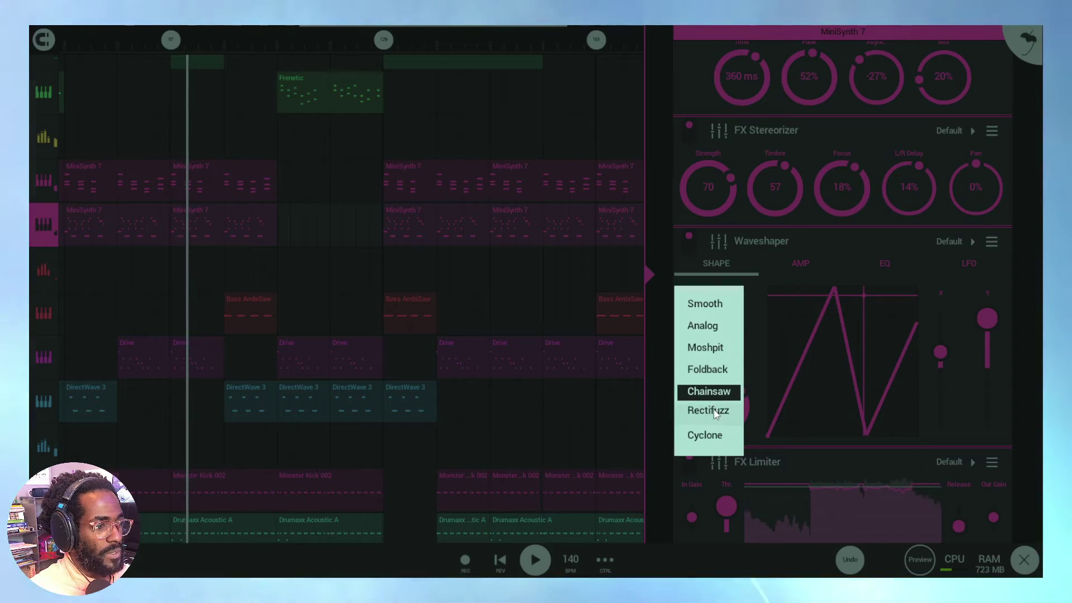
click(706, 411)
drag(847, 338, 814, 327)
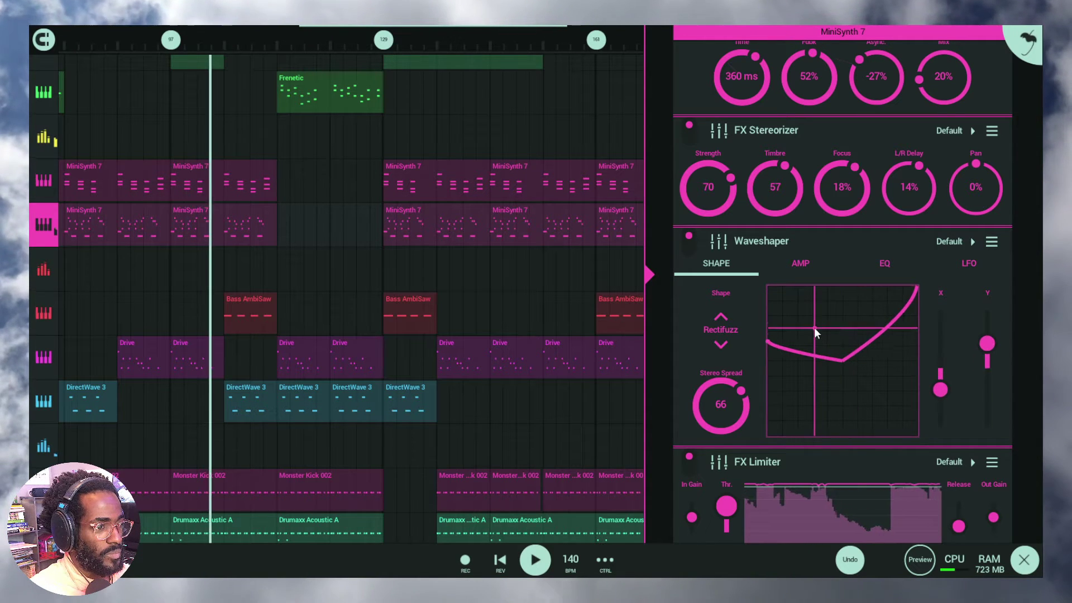
Set the Waveshaper's shape to Cyclone with its control point slightly above and left of centre, and set its Mix to 64
click(721, 330)
click(704, 434)
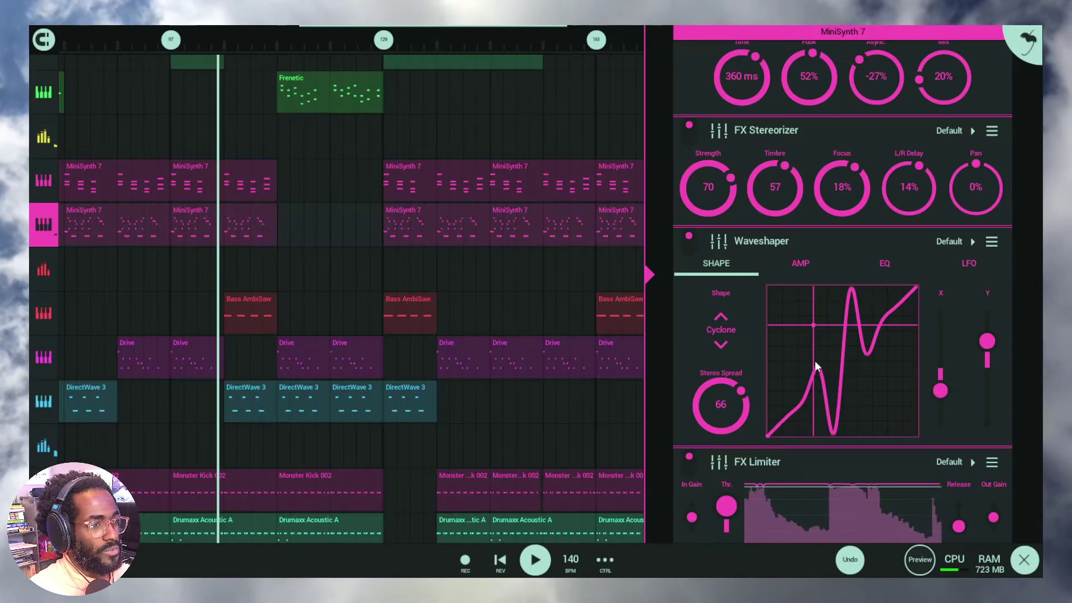
drag(831, 338, 832, 347)
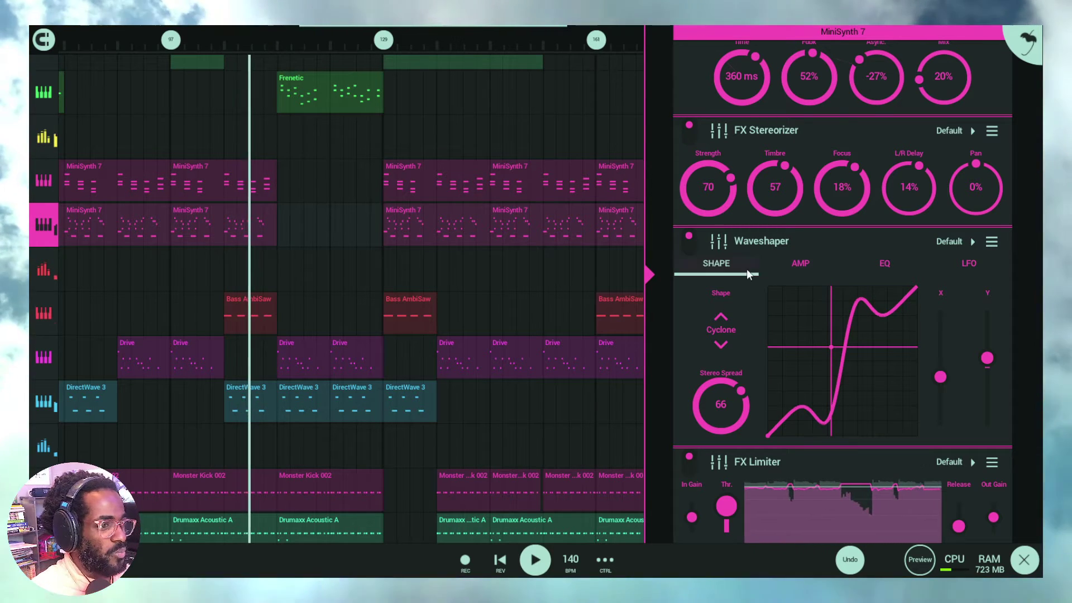
click(832, 266)
drag(960, 409, 978, 439)
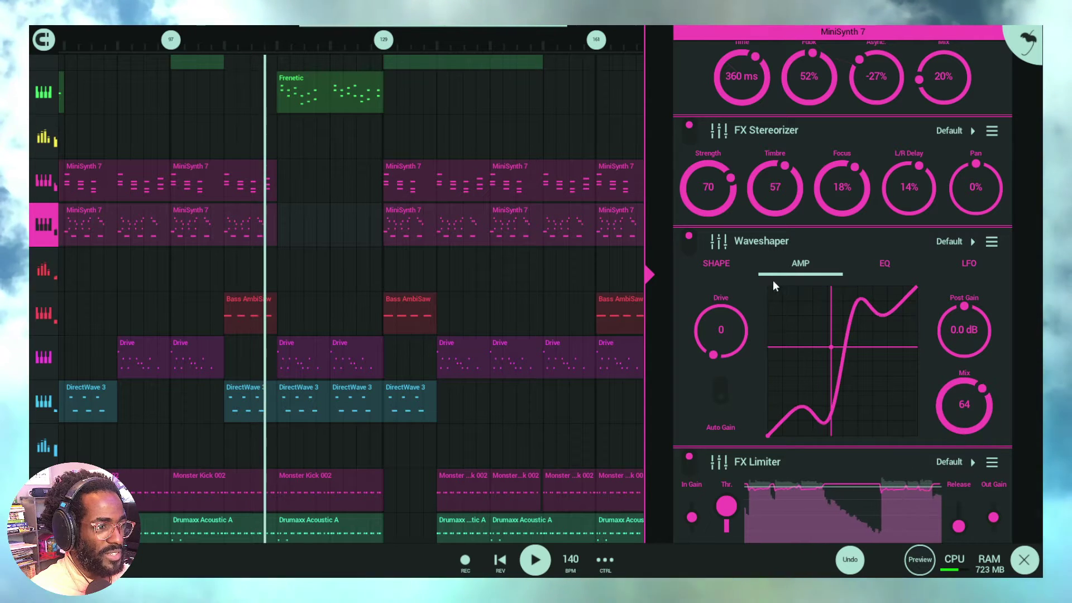
Turn on the Waveshaper's Auto Gain and set its Drive to 38
click(716, 263)
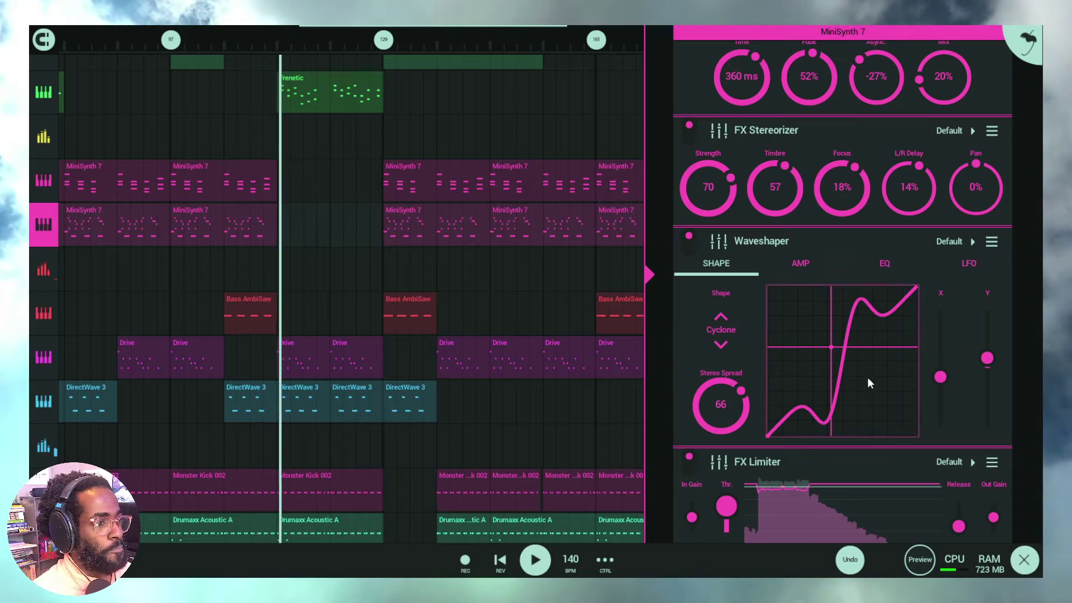
scroll(753, 273, down, 1)
click(803, 235)
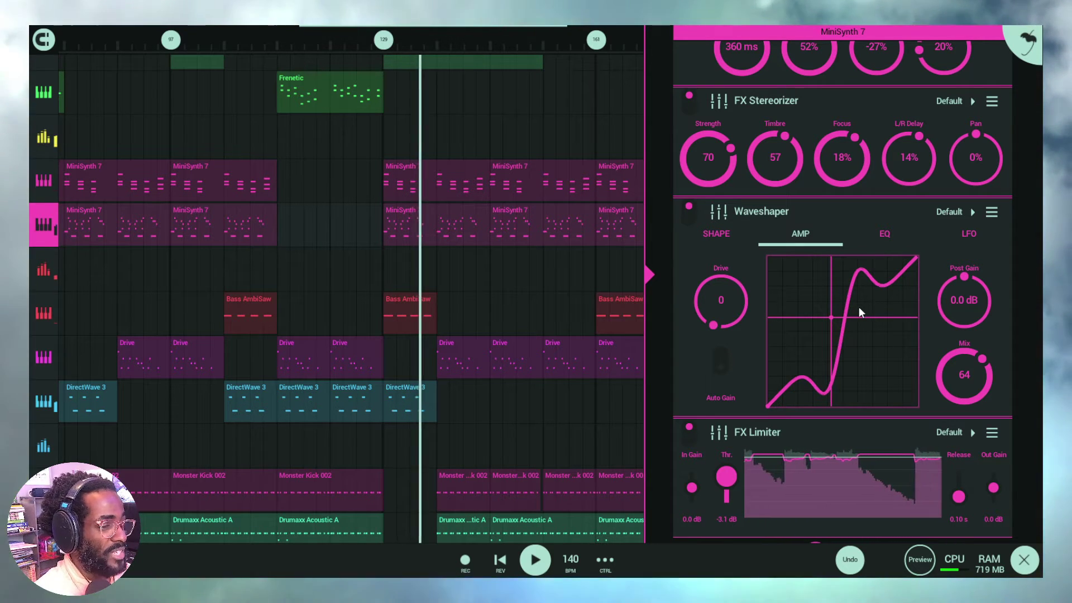
drag(715, 311, 734, 336)
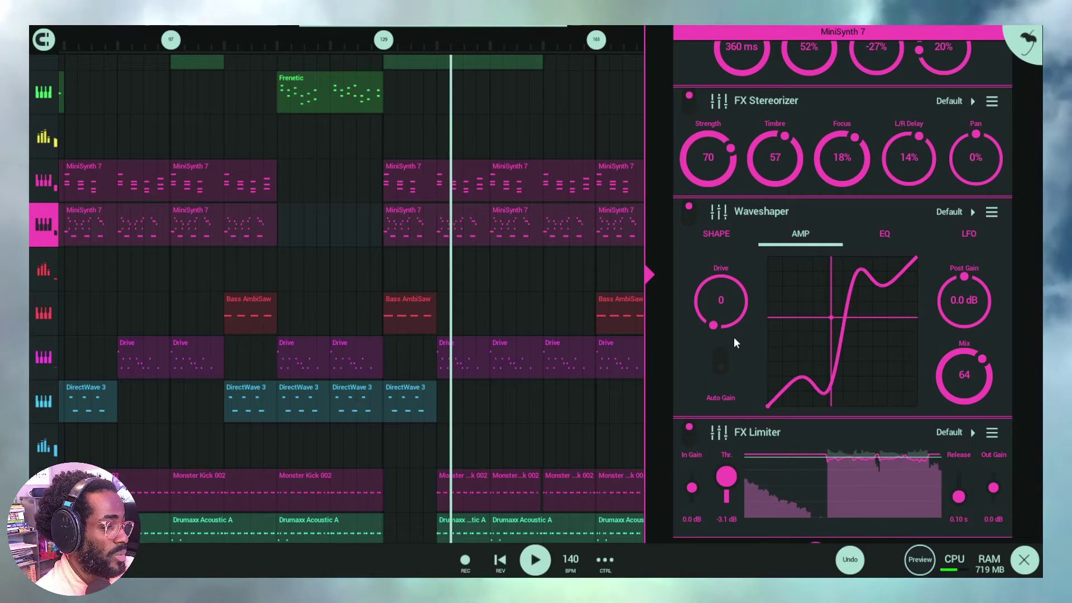
click(719, 363)
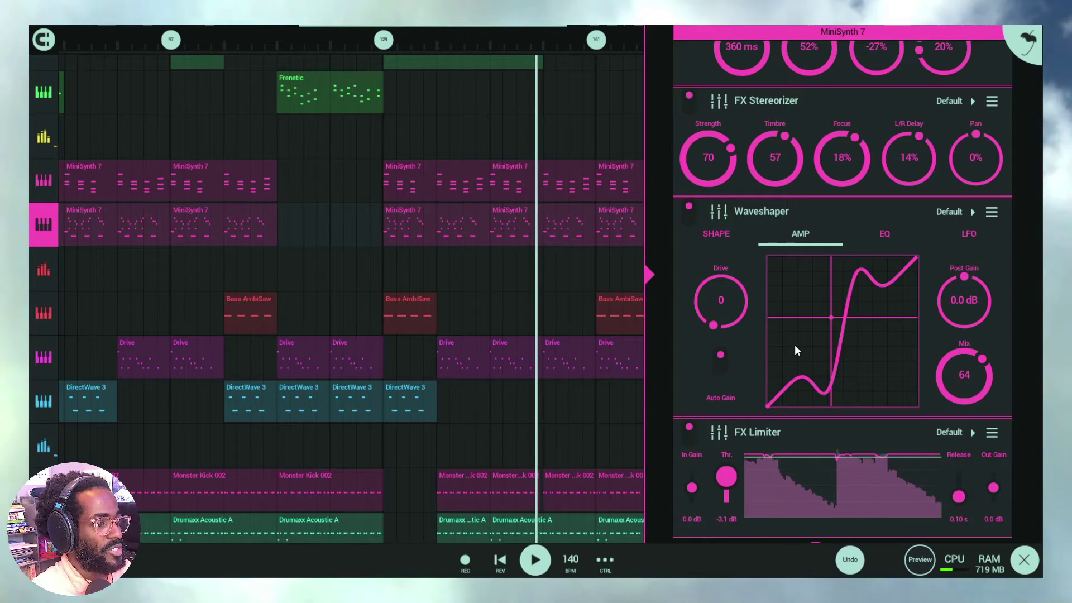
drag(737, 330, 744, 246)
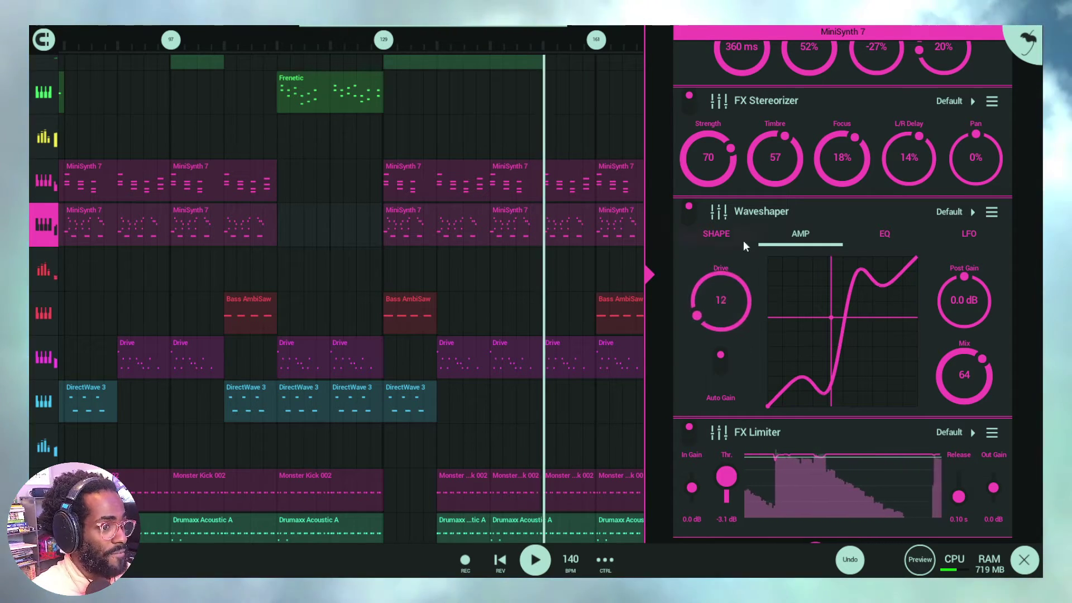
drag(752, 159, 754, 136)
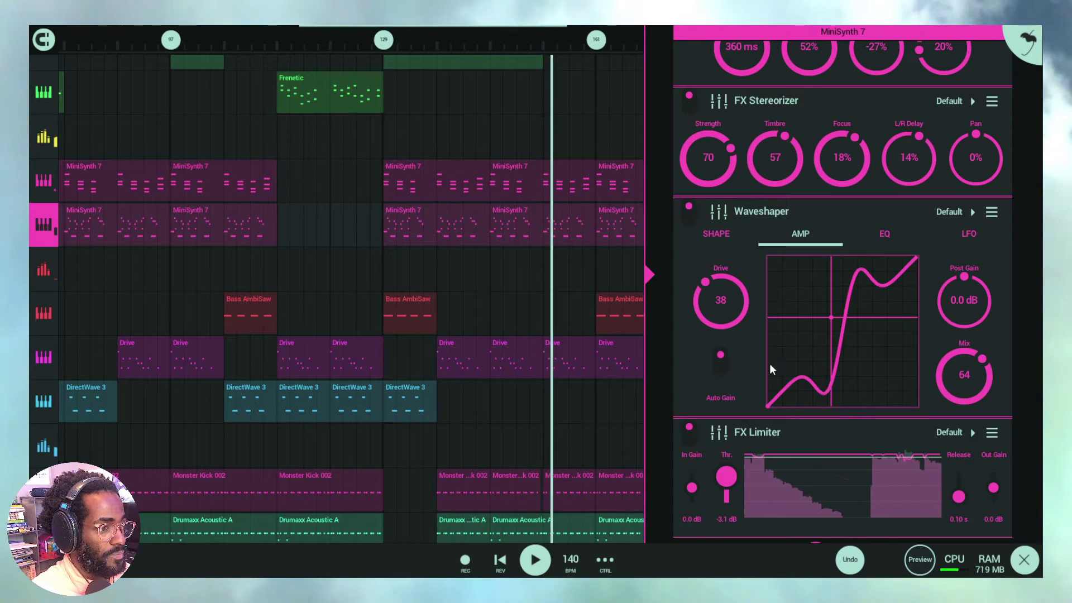
Set the Waveshaper's Post Gain to -6.6 dB with Auto Gain on, and move the curve's control point slightly below and right of centre
click(725, 366)
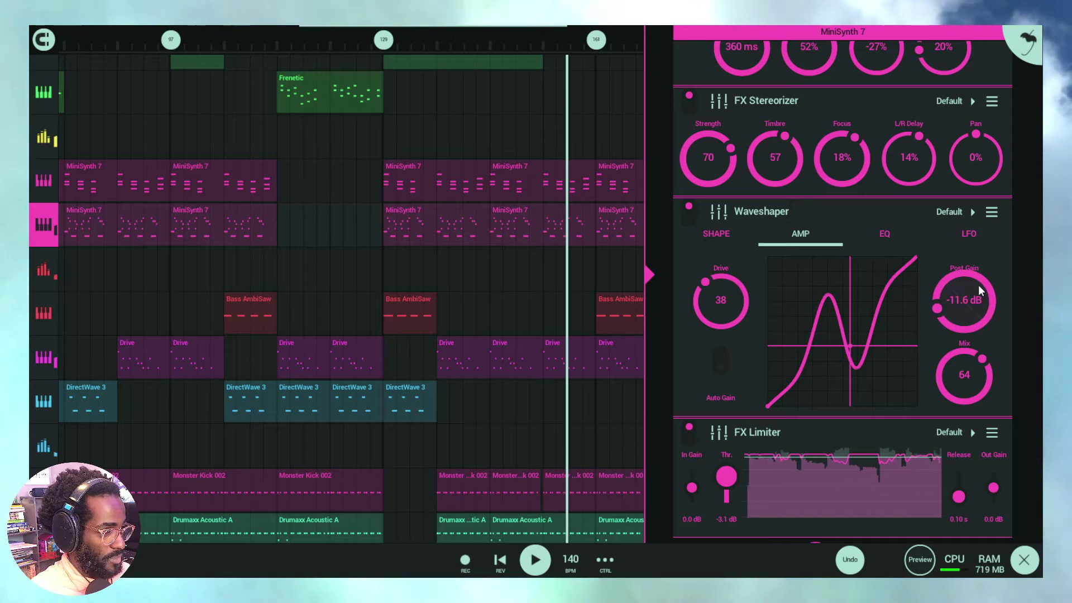
mouse_move(969, 292)
mouse_down()
mouse_move(977, 302)
mouse_move(968, 272)
mouse_move(971, 293)
mouse_up()
click(719, 359)
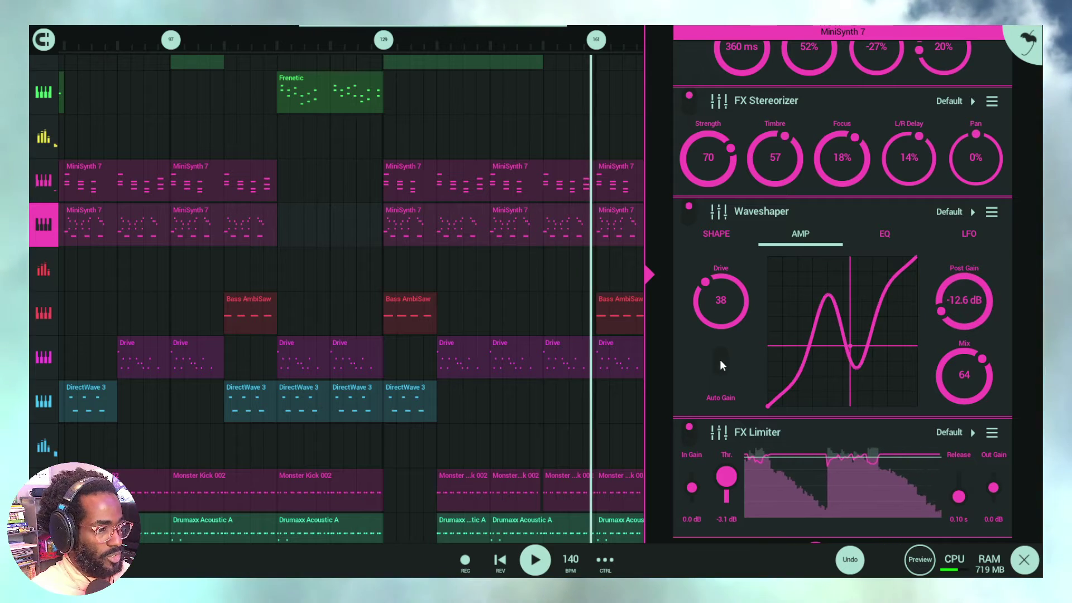
drag(964, 285, 959, 364)
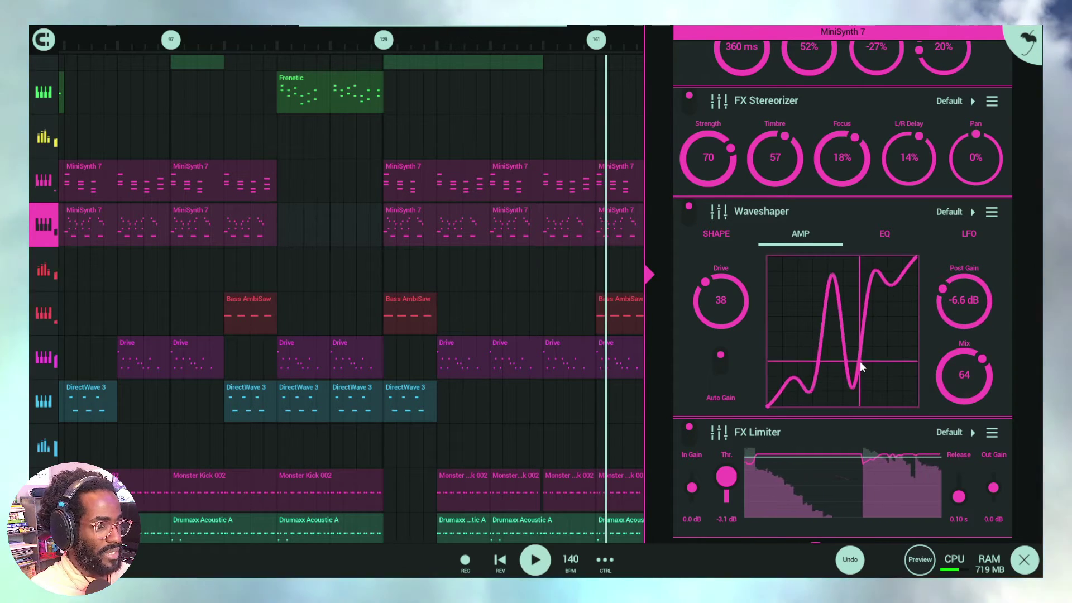
mouse_move(860, 361)
mouse_down()
mouse_move(859, 330)
mouse_move(872, 352)
mouse_move(865, 343)
mouse_up()
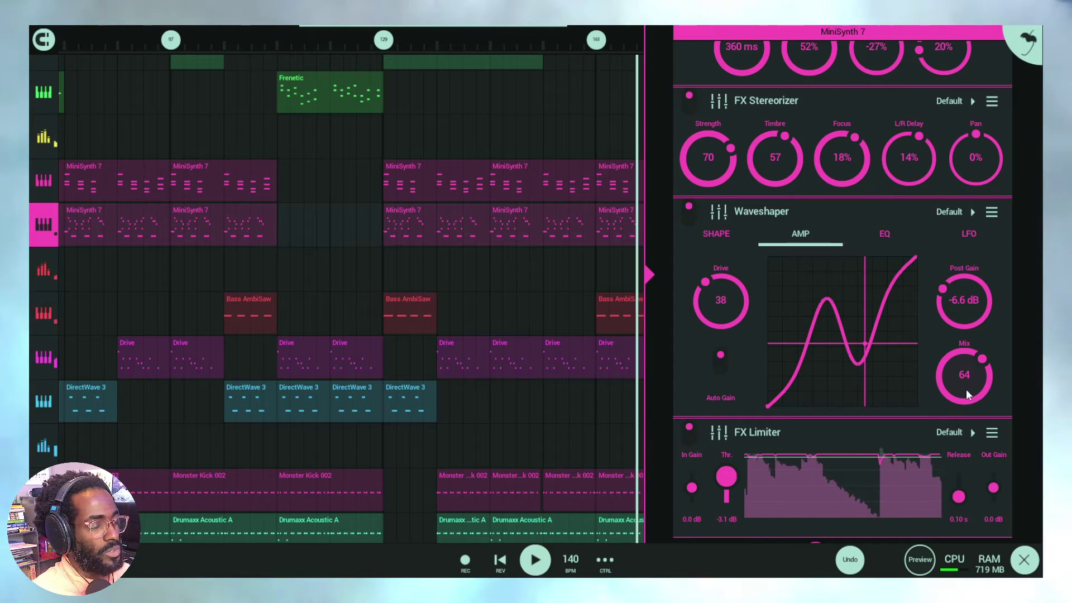
Balance the Waveshaper's output with Post Gain at -4.5 dB and Mix at 33
drag(969, 390, 988, 256)
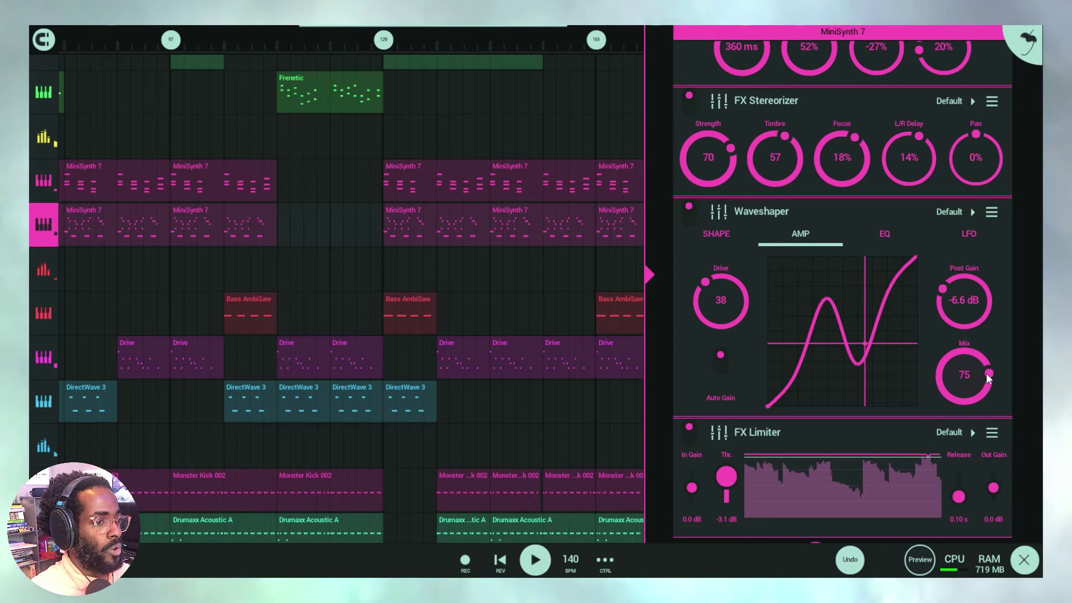
drag(968, 411, 947, 461)
drag(972, 377, 955, 437)
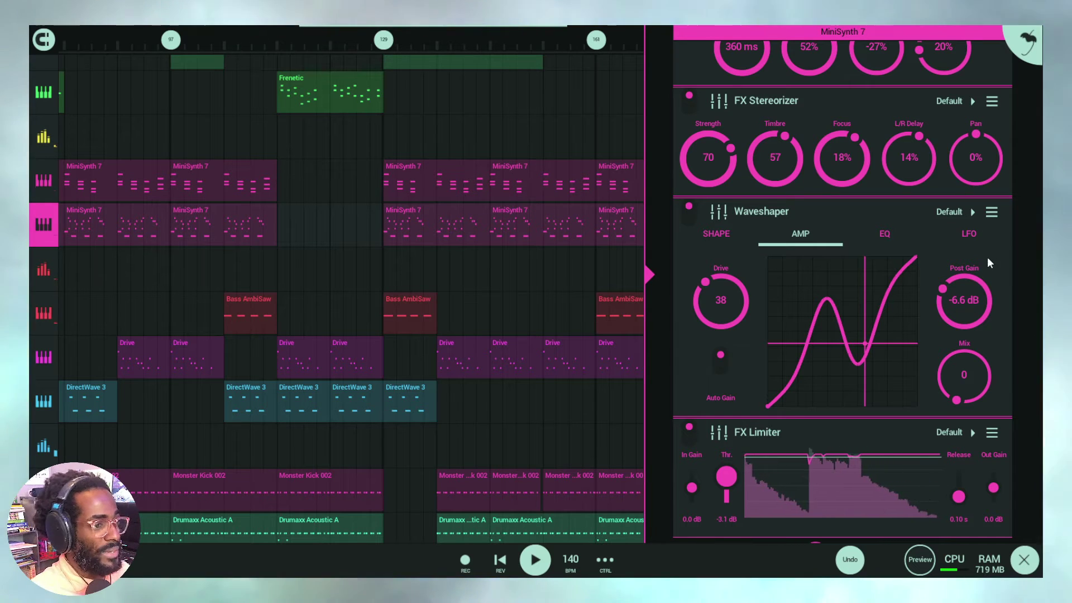
drag(961, 306, 960, 280)
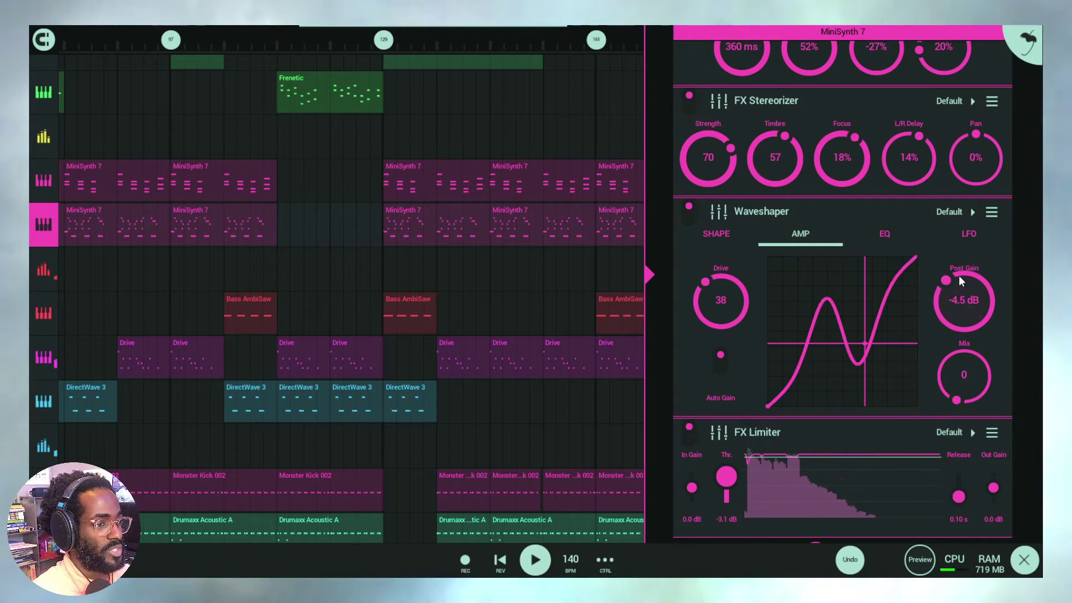
drag(967, 380, 996, 257)
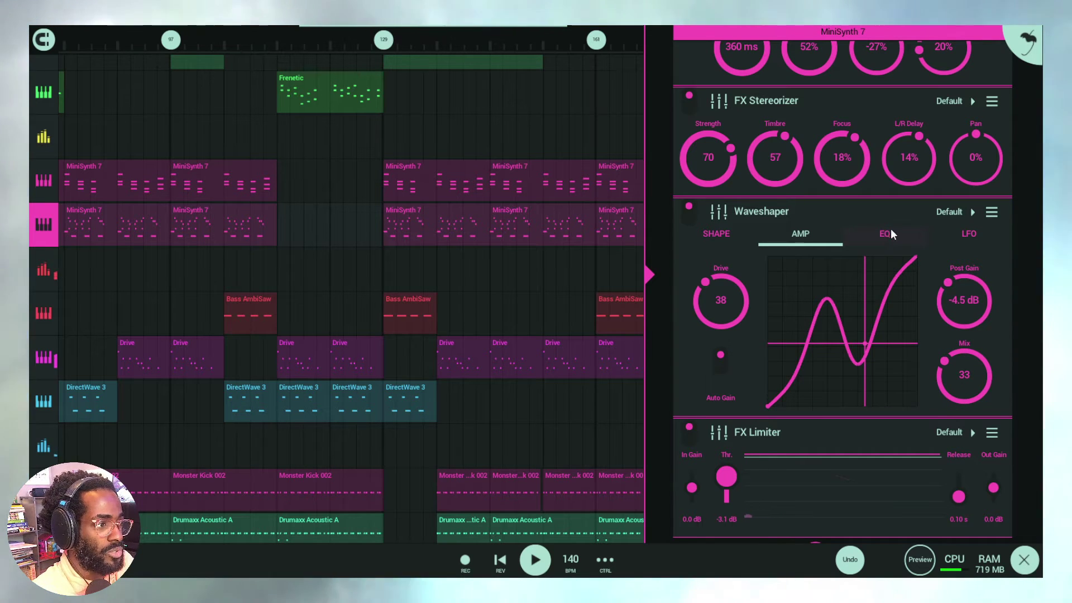
Add a Limiter at the end of the Morphine Orbit Lead channel's effects and set its threshold to -2.0 dB
click(52, 219)
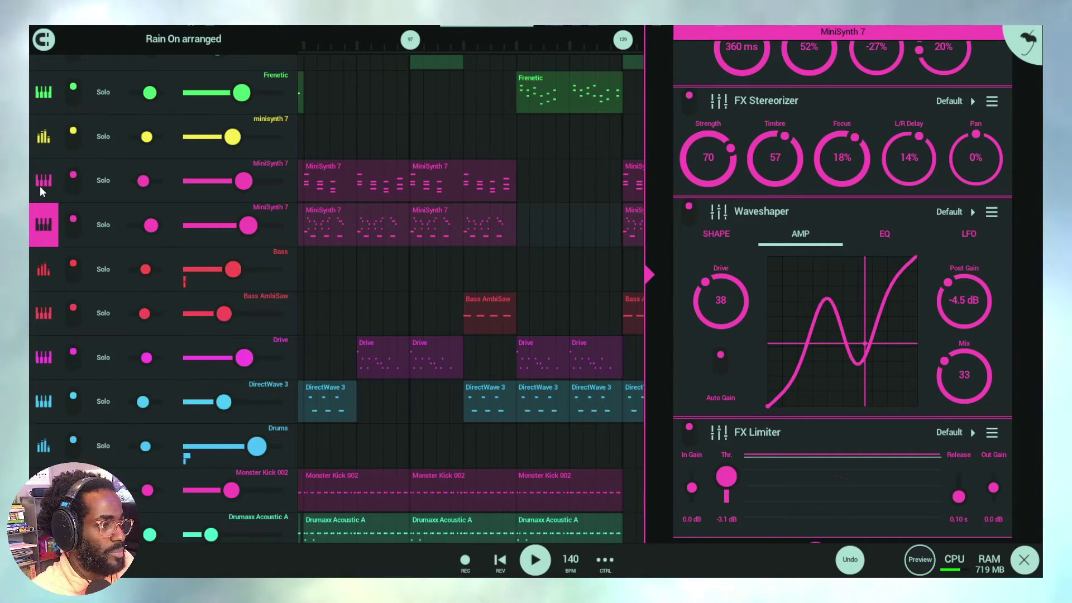
click(52, 219)
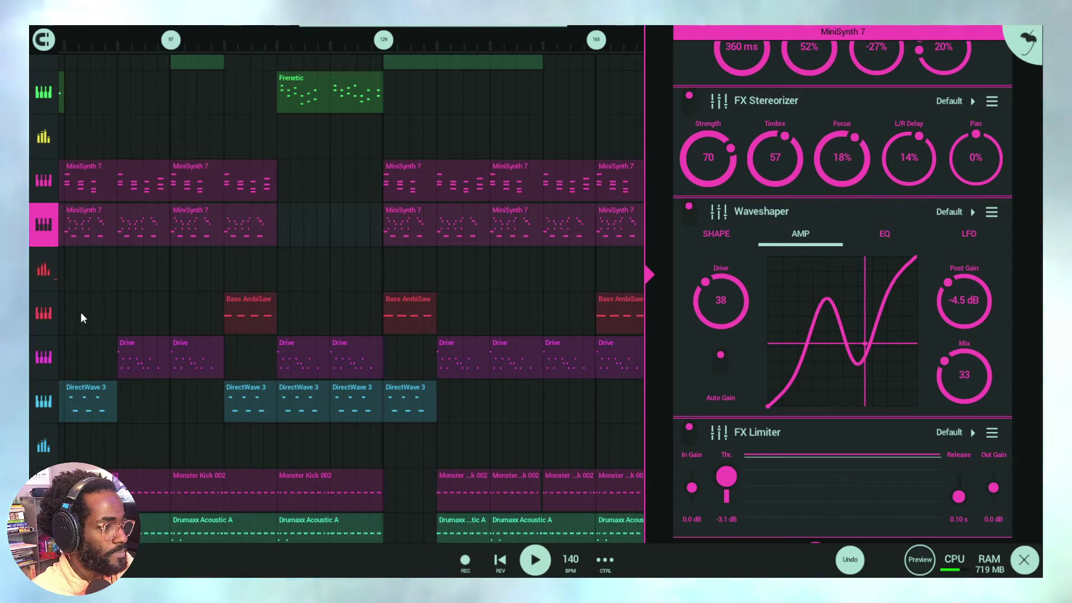
scroll(81, 312, up, 5)
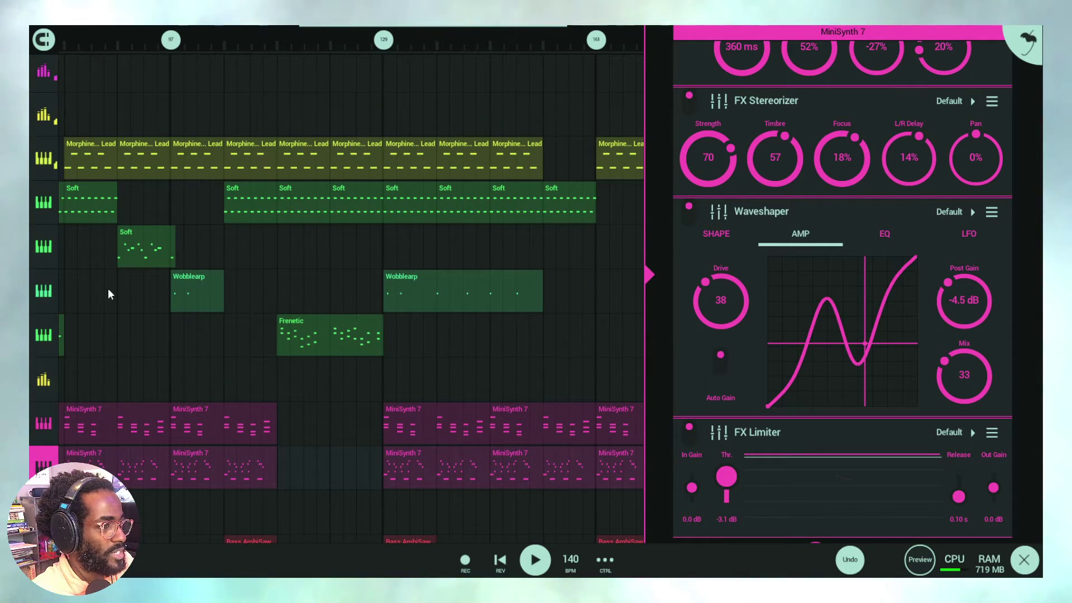
click(44, 158)
scroll(1037, 339, down, 15)
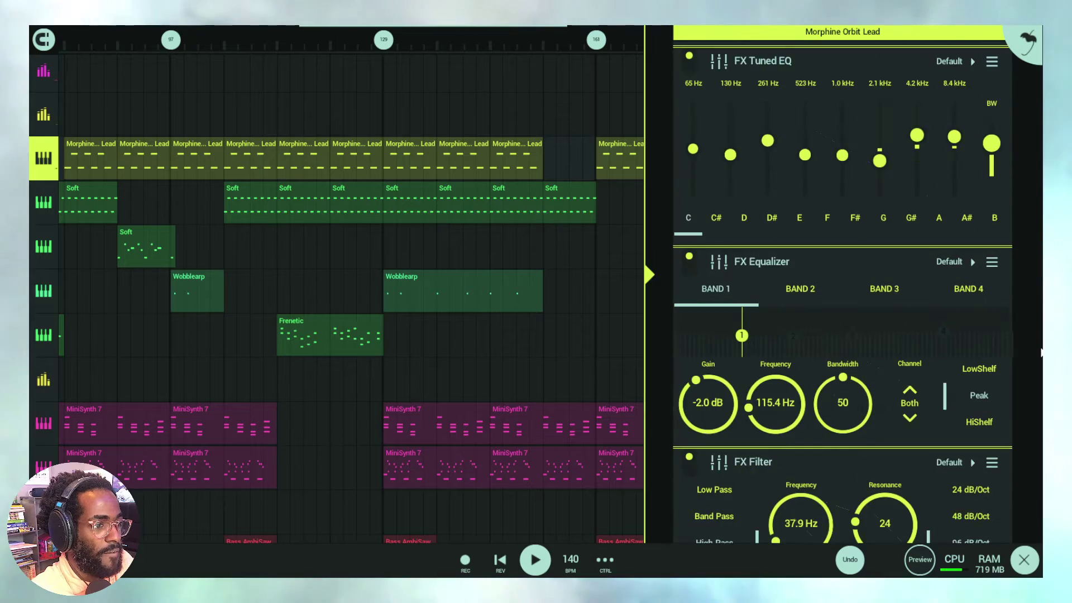
scroll(950, 335, down, 5)
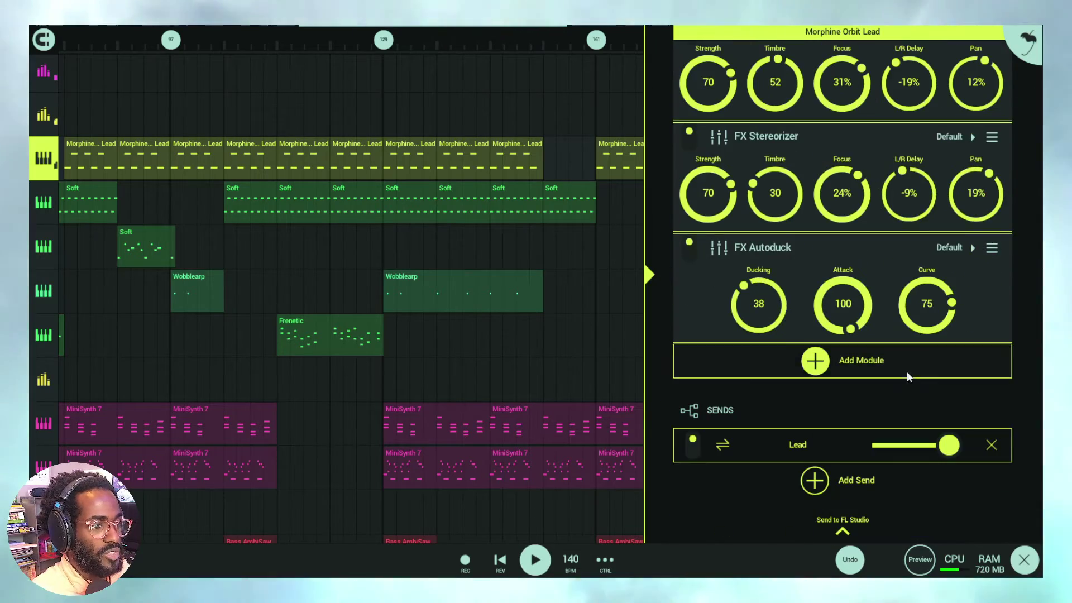
click(869, 364)
click(720, 455)
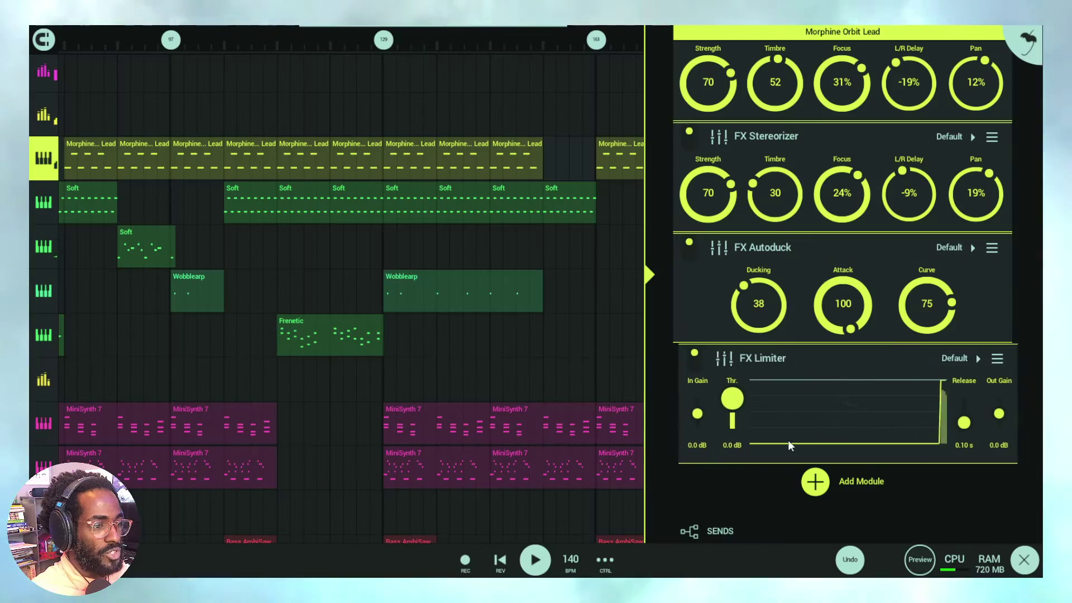
drag(726, 390, 737, 409)
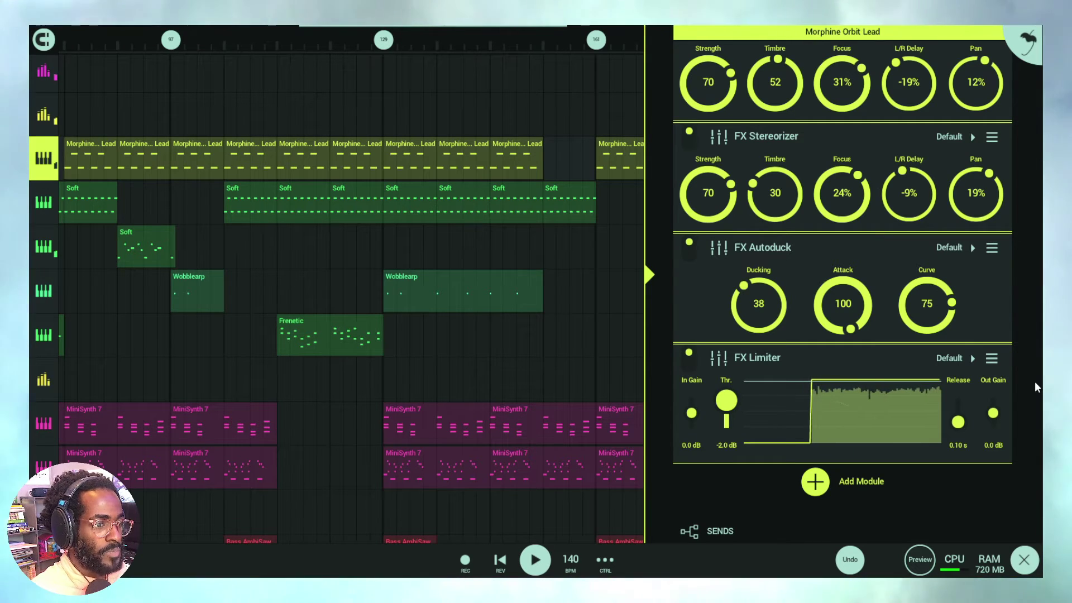
Insert a Waveshaper ahead of the Limiter on the Morphine Orbit Lead channel
click(993, 358)
click(986, 385)
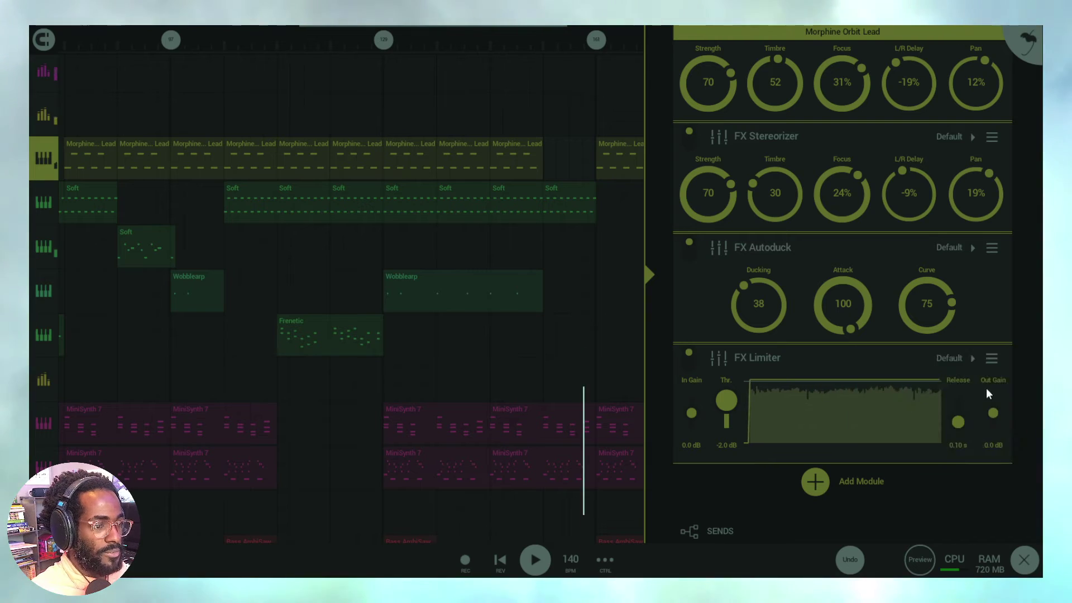
click(750, 496)
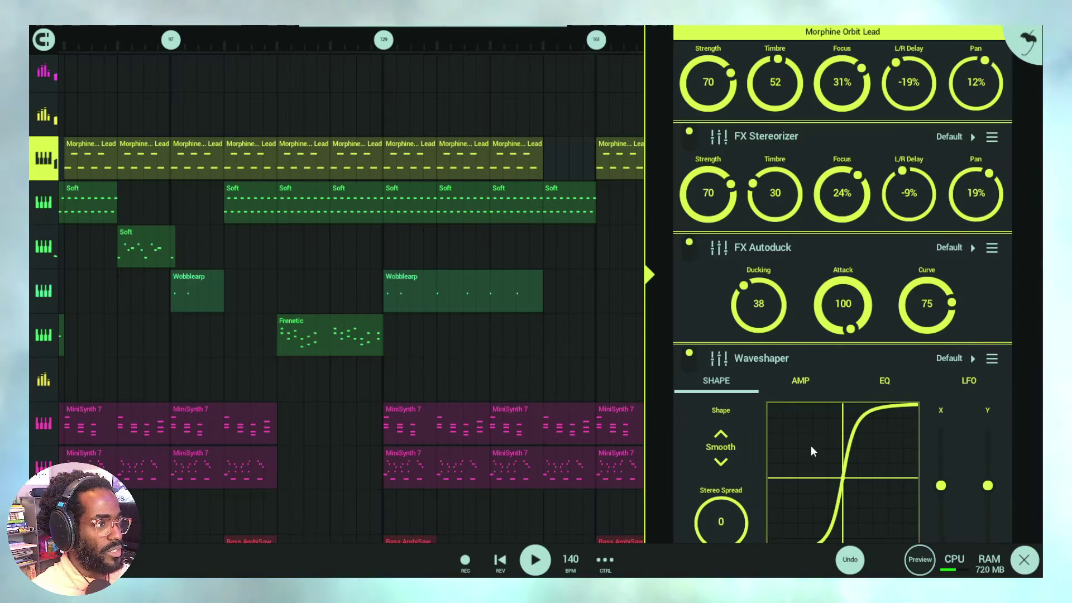
Set the new Waveshaper's shape to Analog, its control point slightly above and left of centre, and its Stereo Spread to 43
scroll(1033, 346, down, 2)
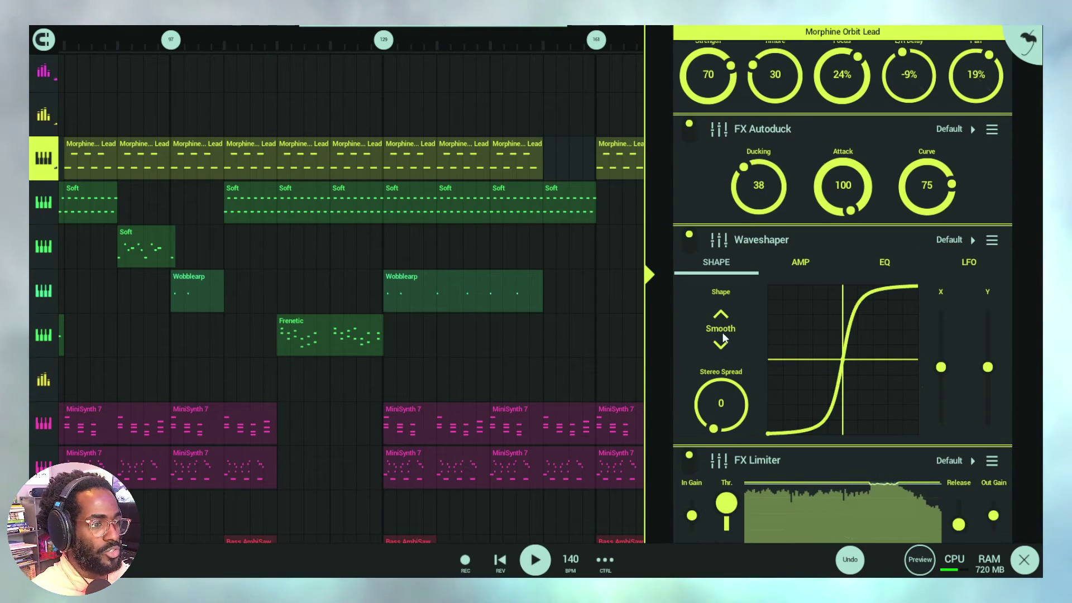
drag(855, 357, 878, 349)
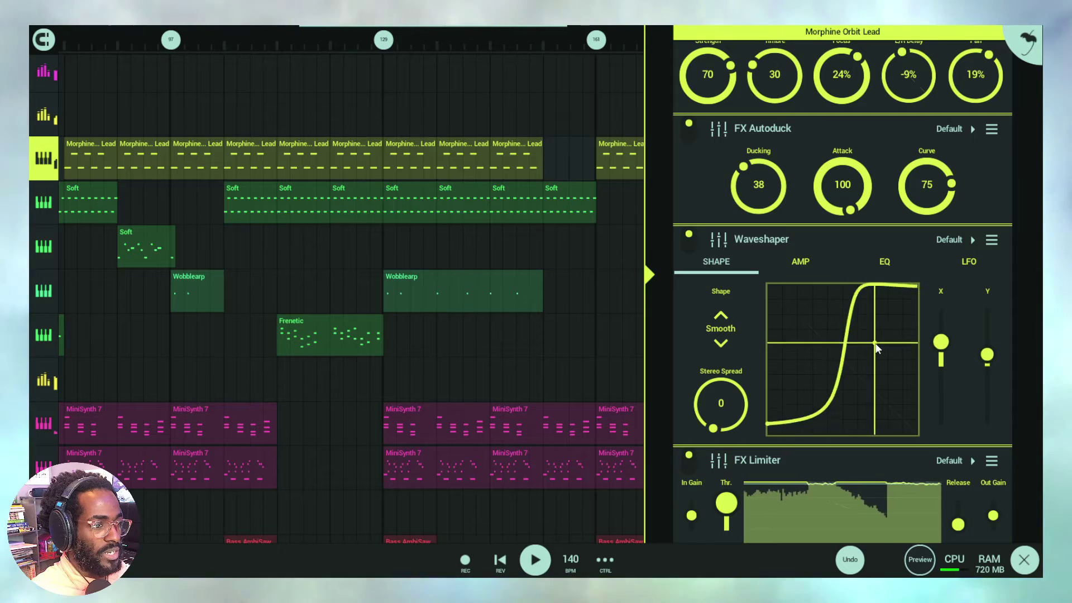
click(726, 335)
click(713, 330)
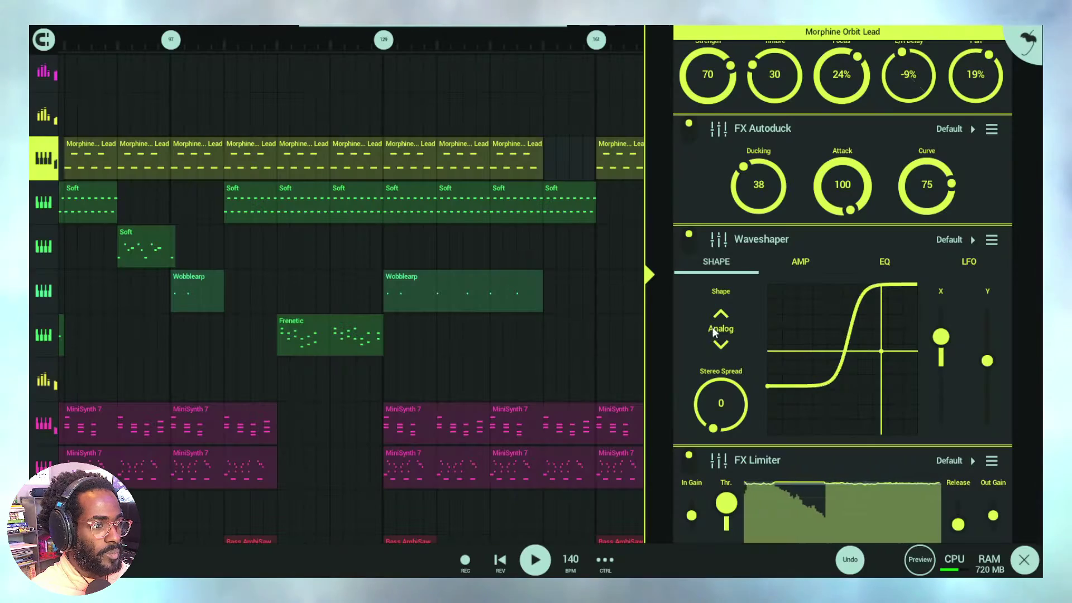
drag(829, 356, 818, 325)
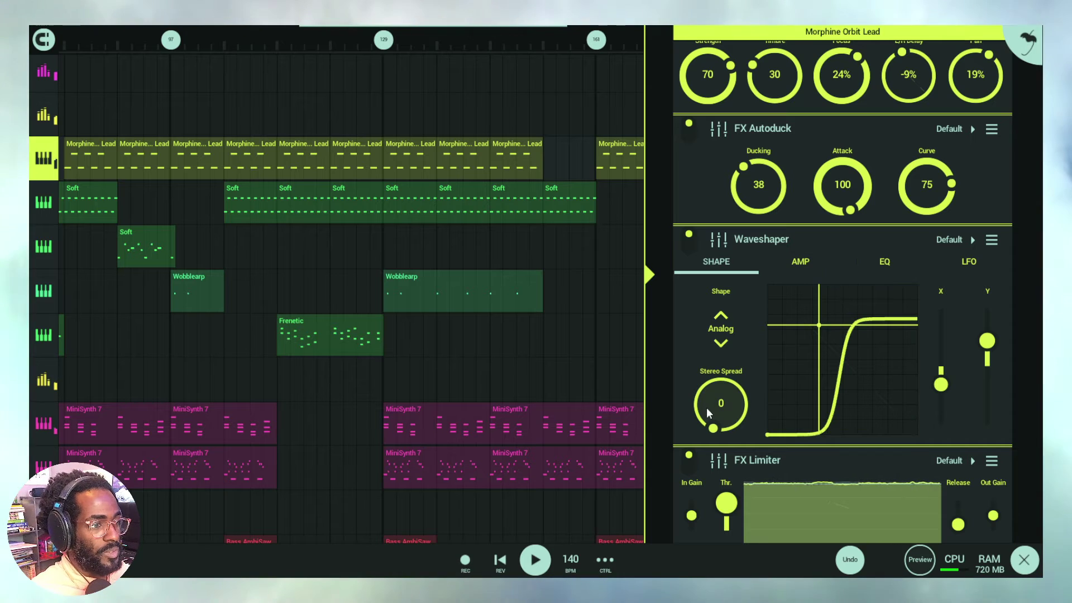
drag(706, 408, 610, 287)
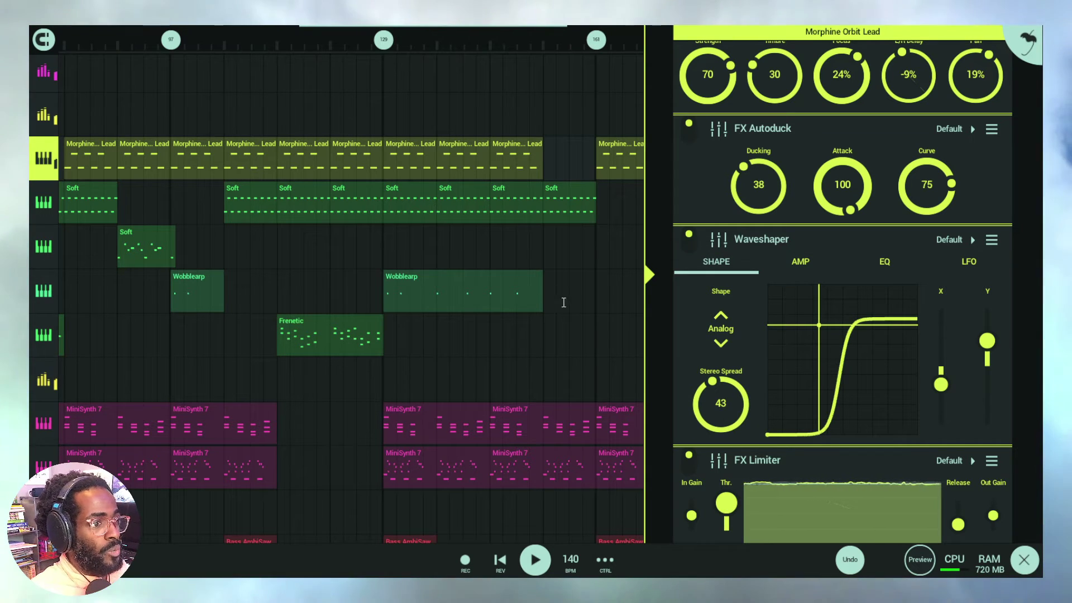
Set the Waveshaper's Drive to 13, bypassing and re-enabling the module to compare the sound
click(801, 261)
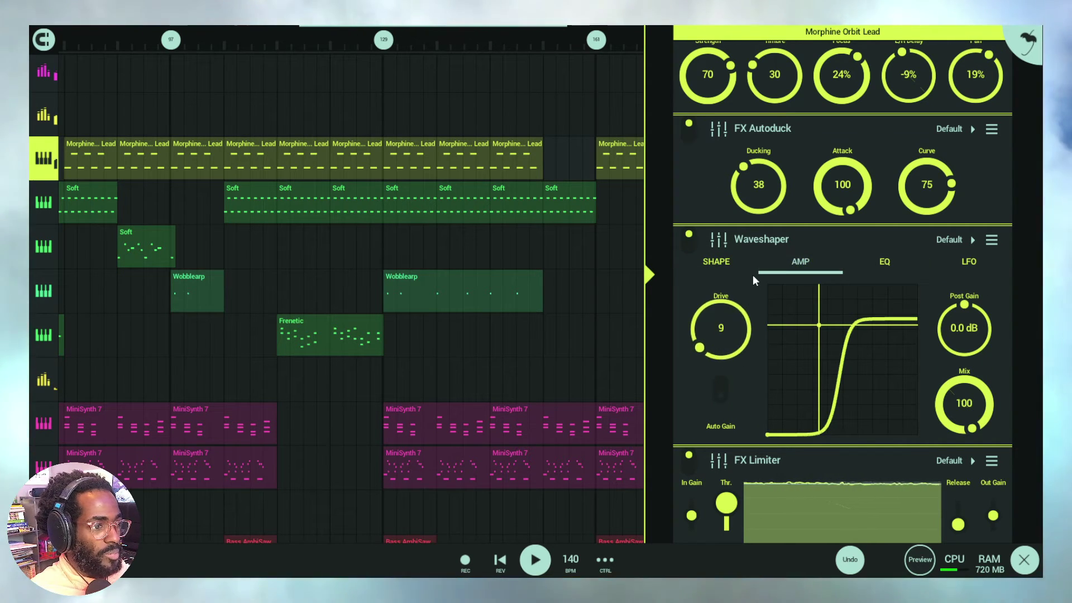
drag(752, 275, 753, 288)
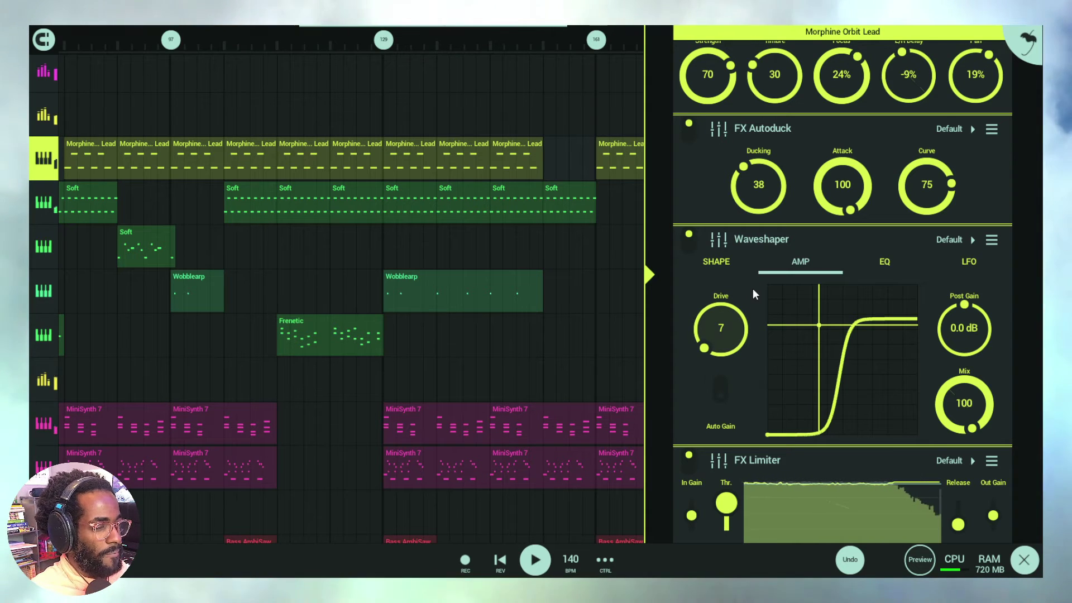
click(691, 235)
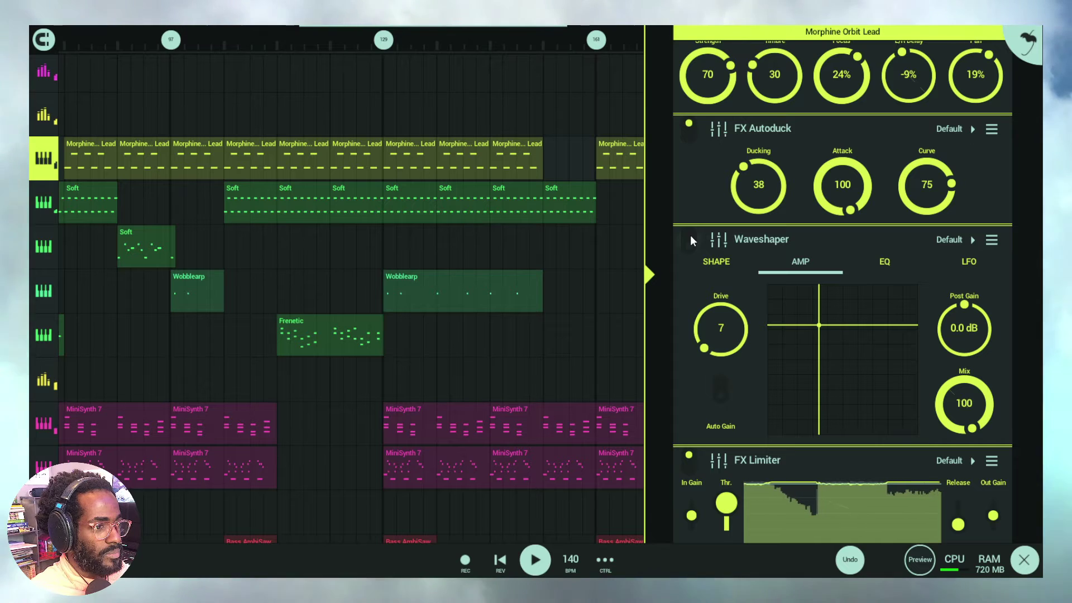
click(690, 236)
drag(722, 340, 719, 266)
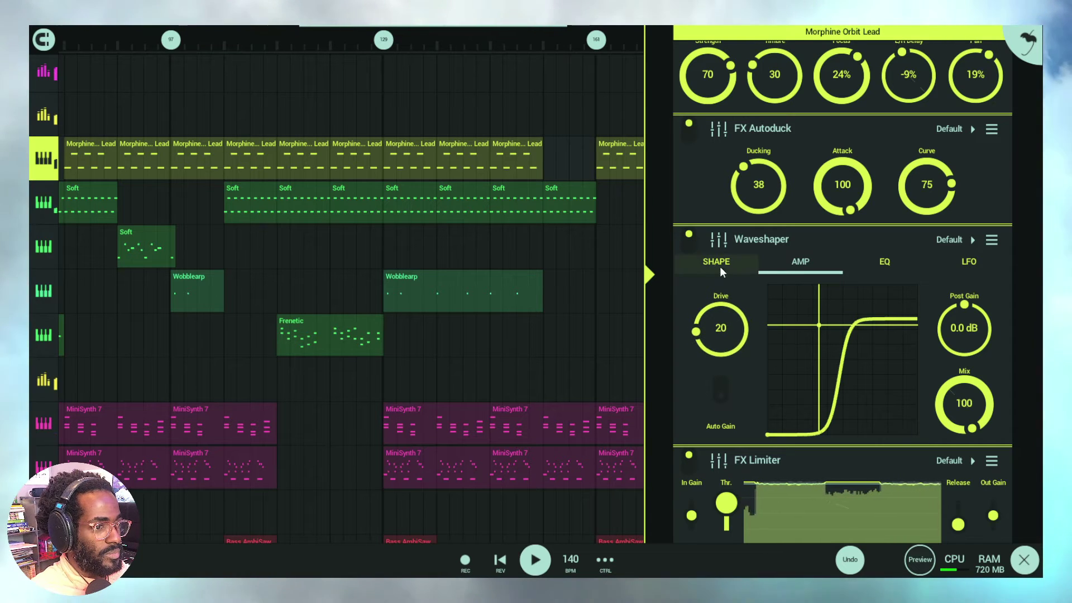
click(691, 247)
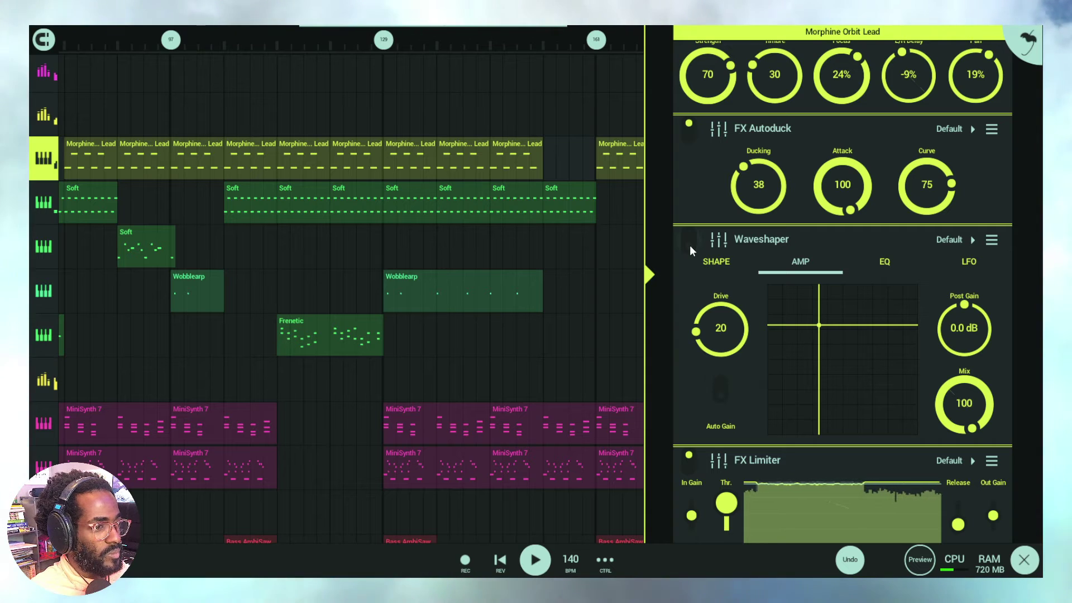
click(692, 249)
drag(737, 315, 724, 374)
scroll(983, 335, down, 5)
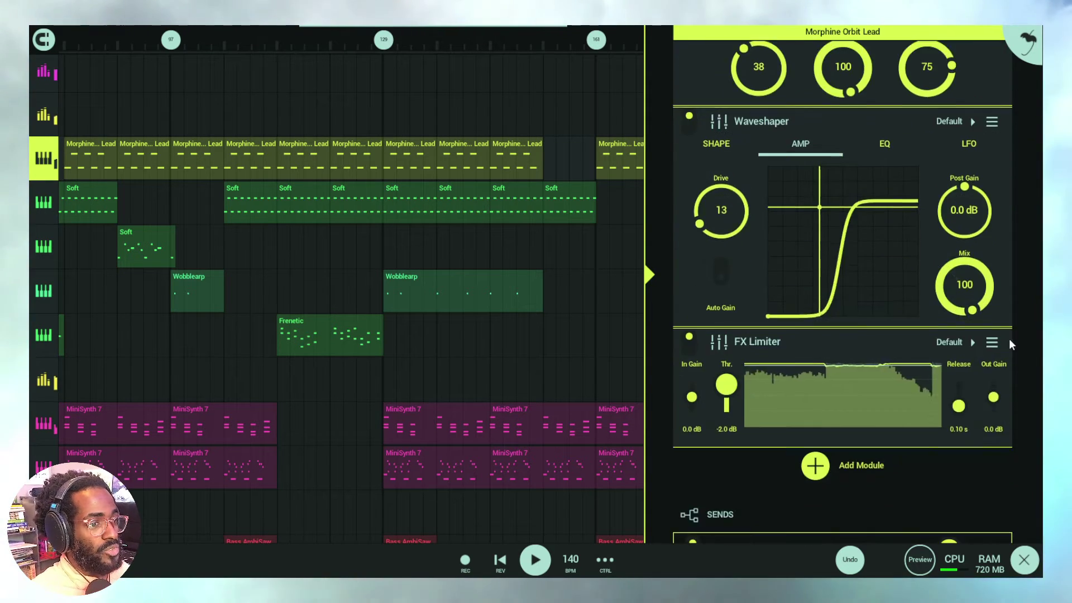
click(845, 311)
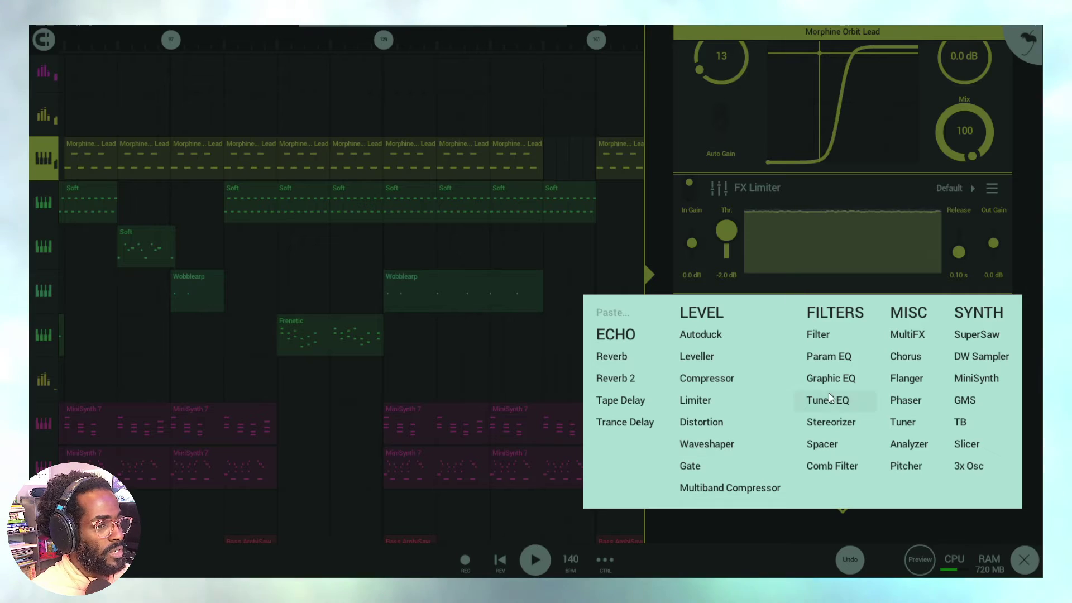
click(1037, 196)
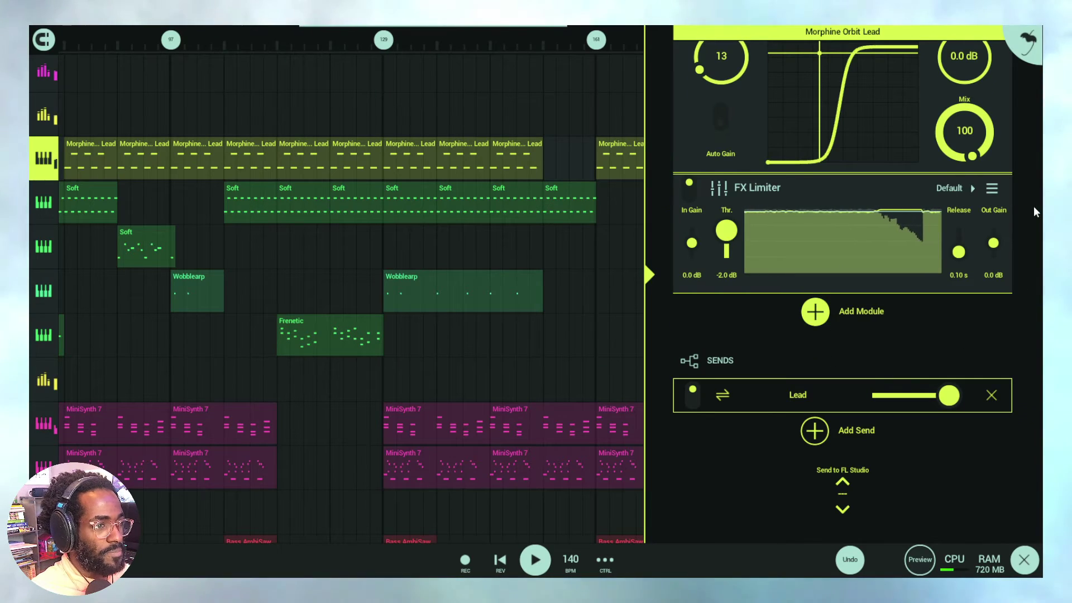
scroll(1026, 205, up, 4)
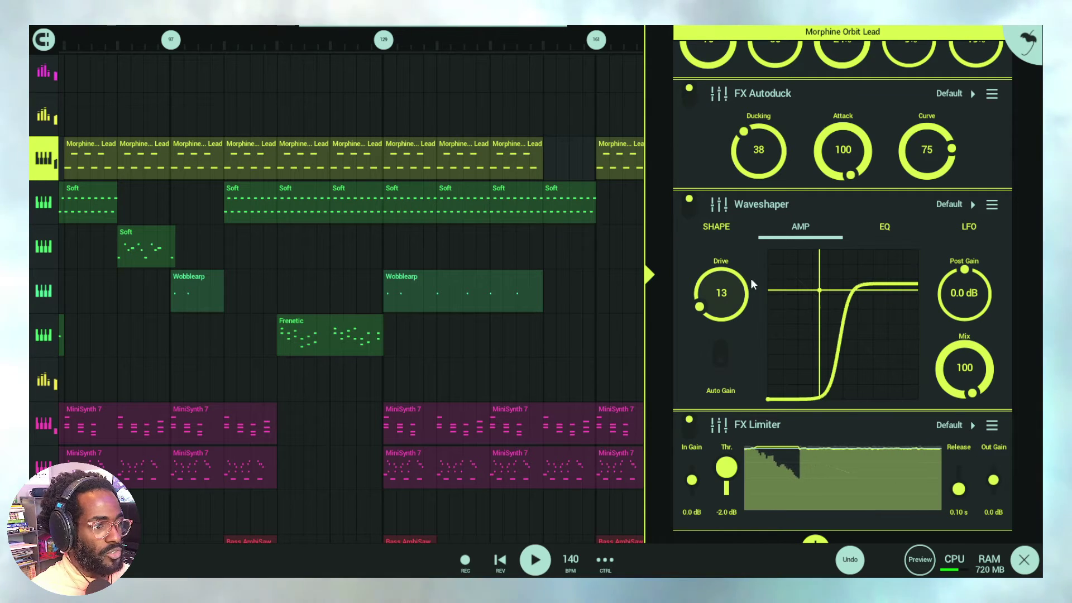
Lower the Morphine Orbit Lead Waveshaper's Drive to 0 and set its pre-filter High Cut to 788.3 Hz
drag(734, 303, 735, 341)
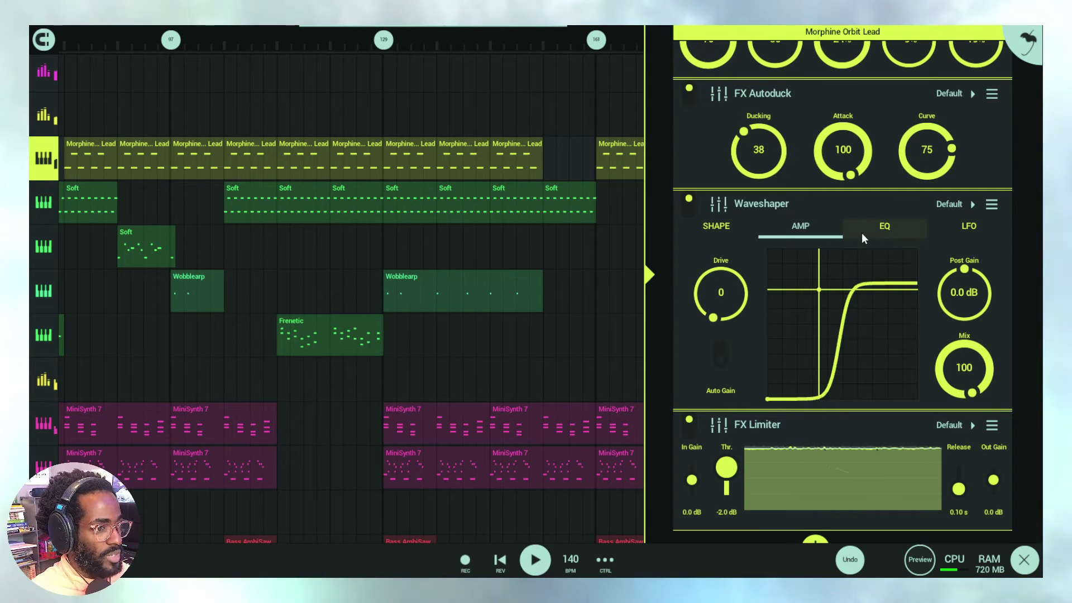
click(720, 233)
click(914, 229)
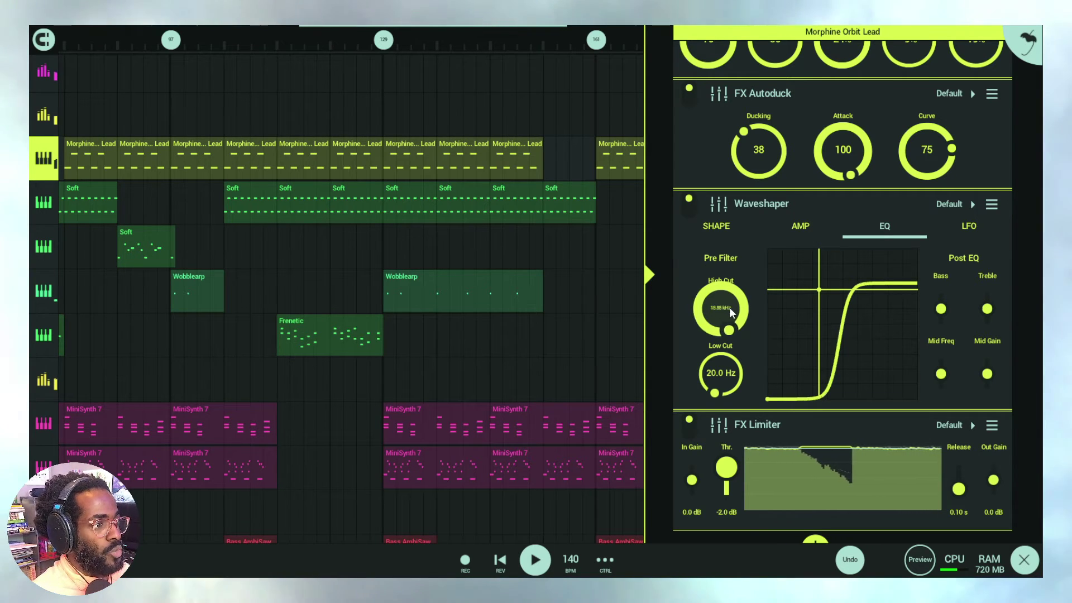
drag(730, 309, 715, 346)
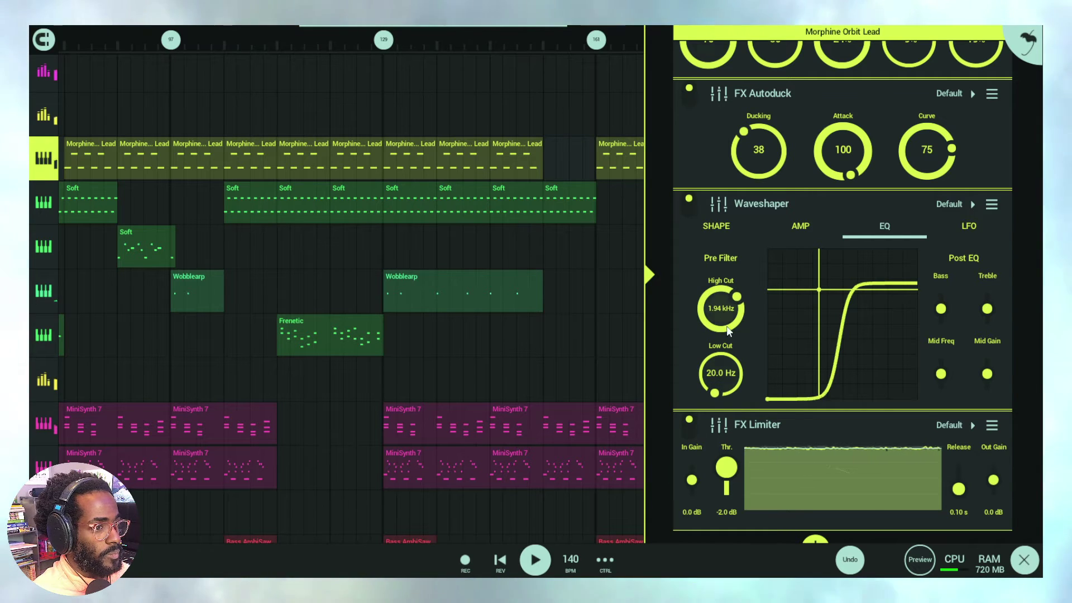
Show the channels' mixer controls and solo the Lead bus together with the Morphine Orbit Lead channel
click(50, 178)
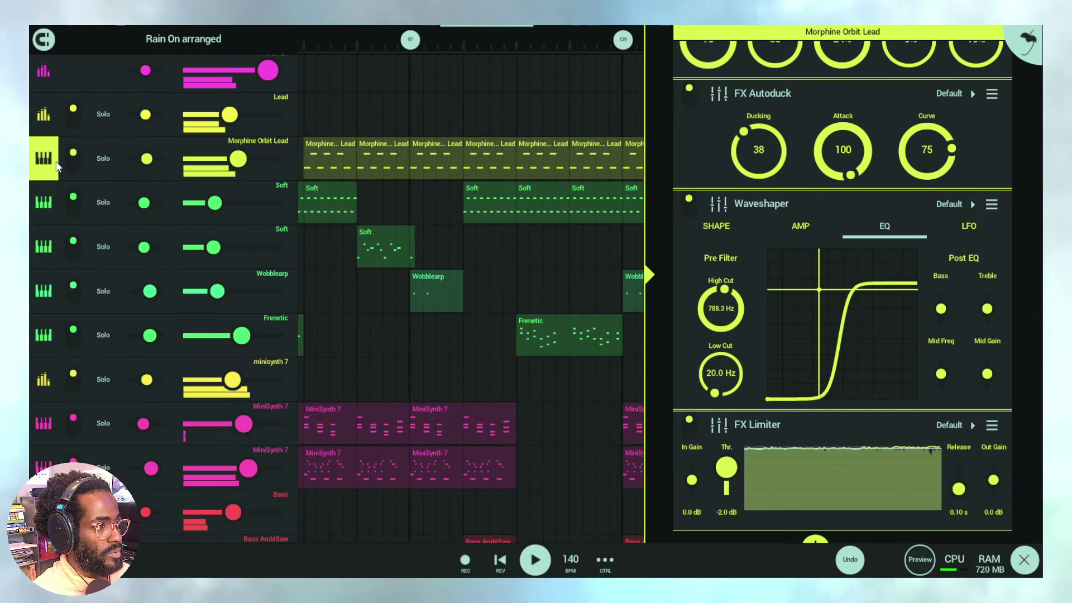
click(56, 161)
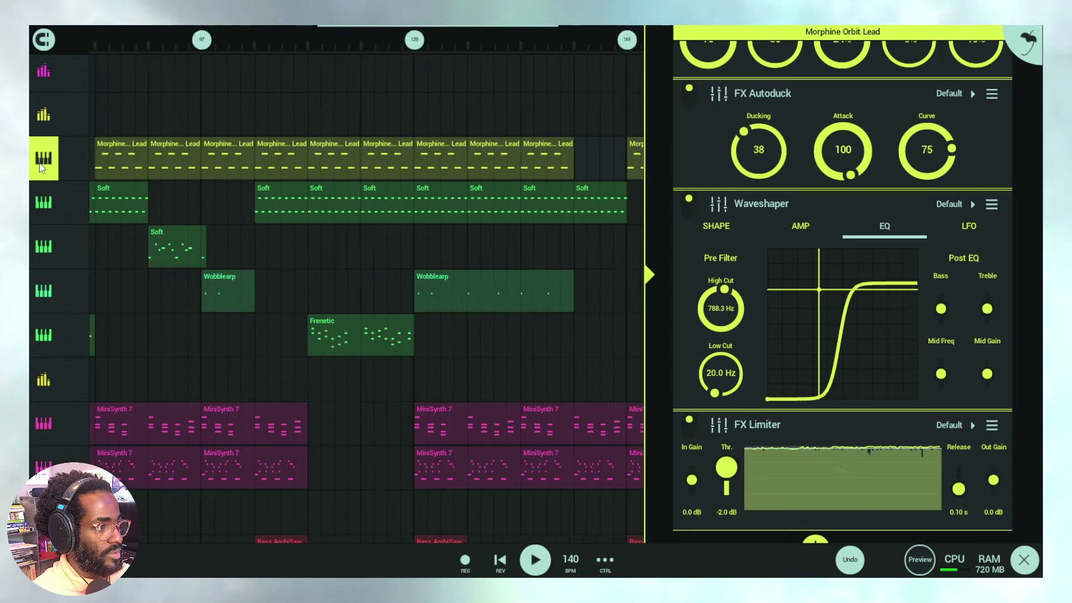
scroll(1000, 330, down, 3)
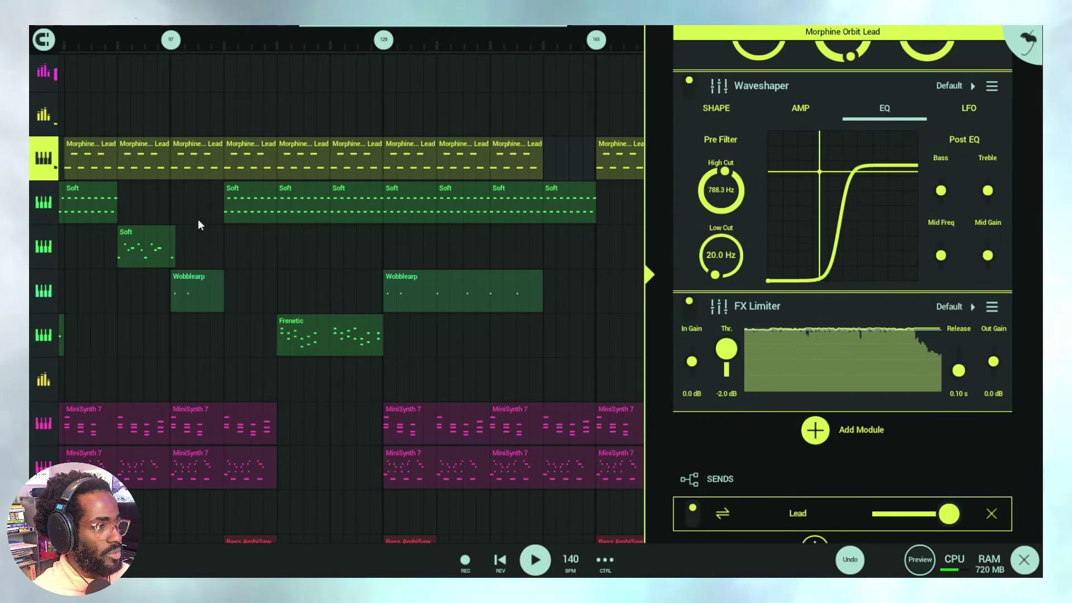
click(45, 161)
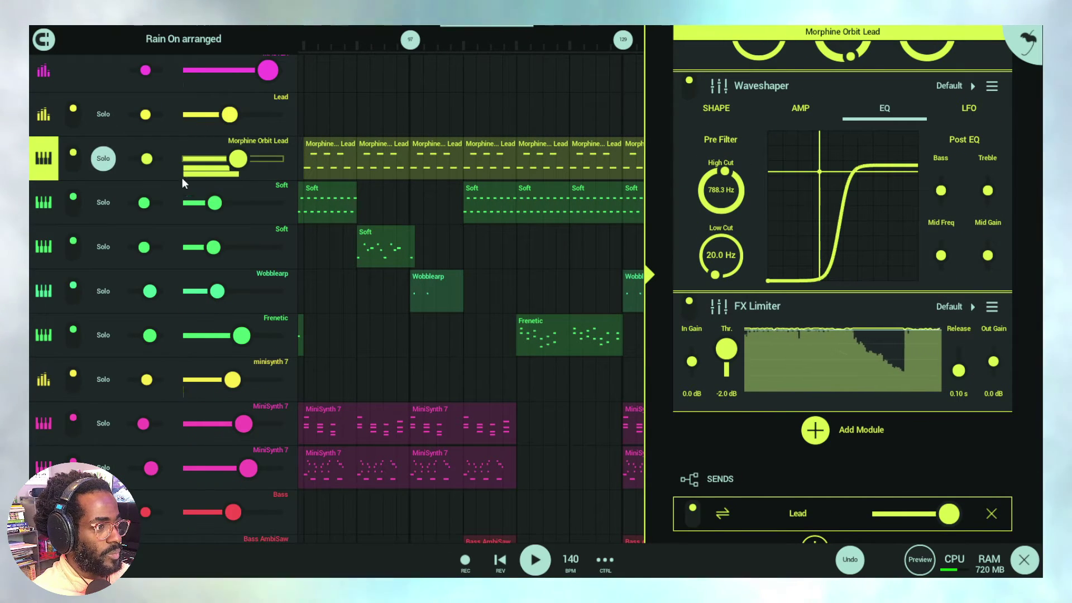
scroll(873, 438, down, 3)
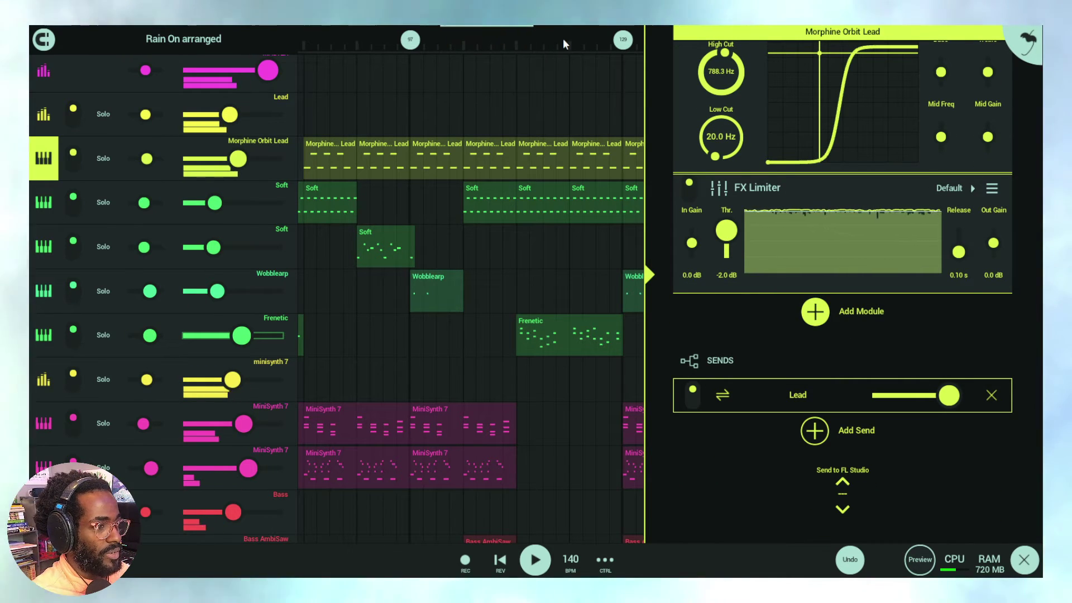
click(101, 113)
click(105, 159)
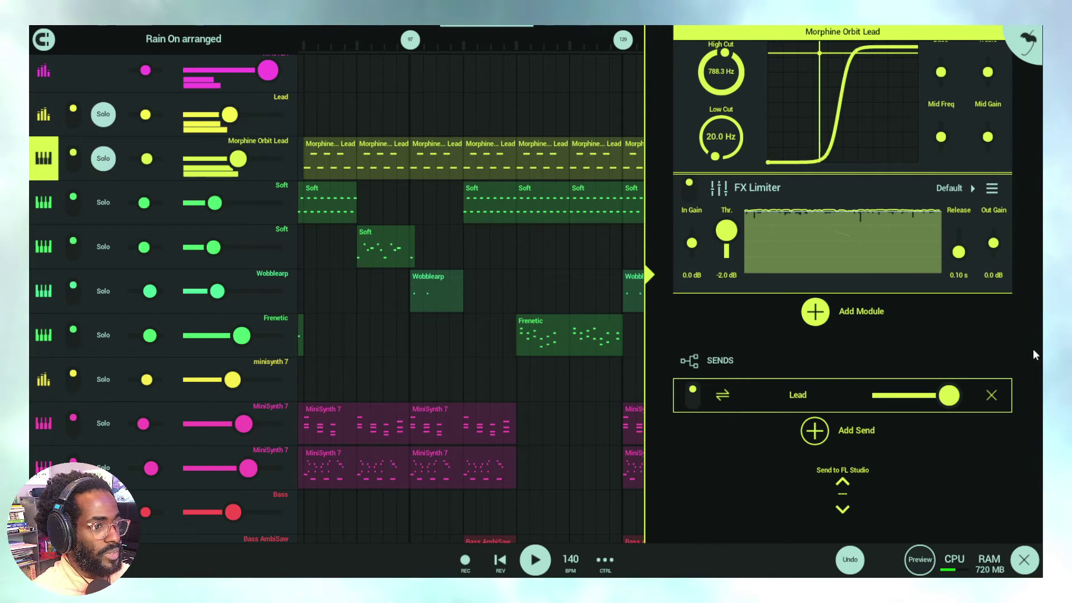
scroll(1035, 348, up, 3)
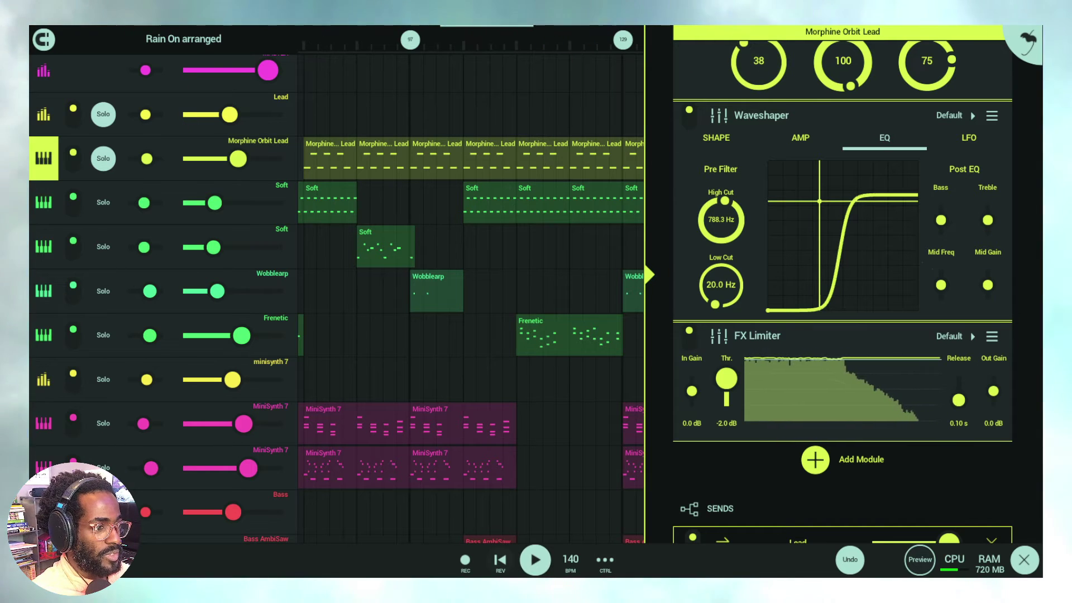
Bring the first Soft channel, the minisynth 7 bus and both MiniSynth 7 channels into the solo
click(102, 202)
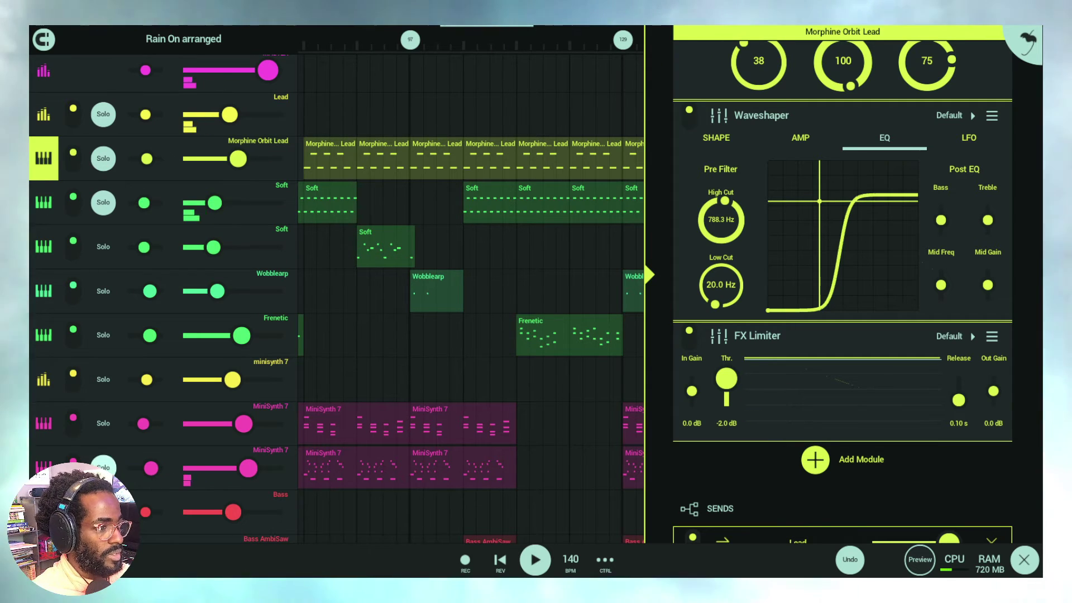
click(44, 464)
scroll(1017, 420, down, 4)
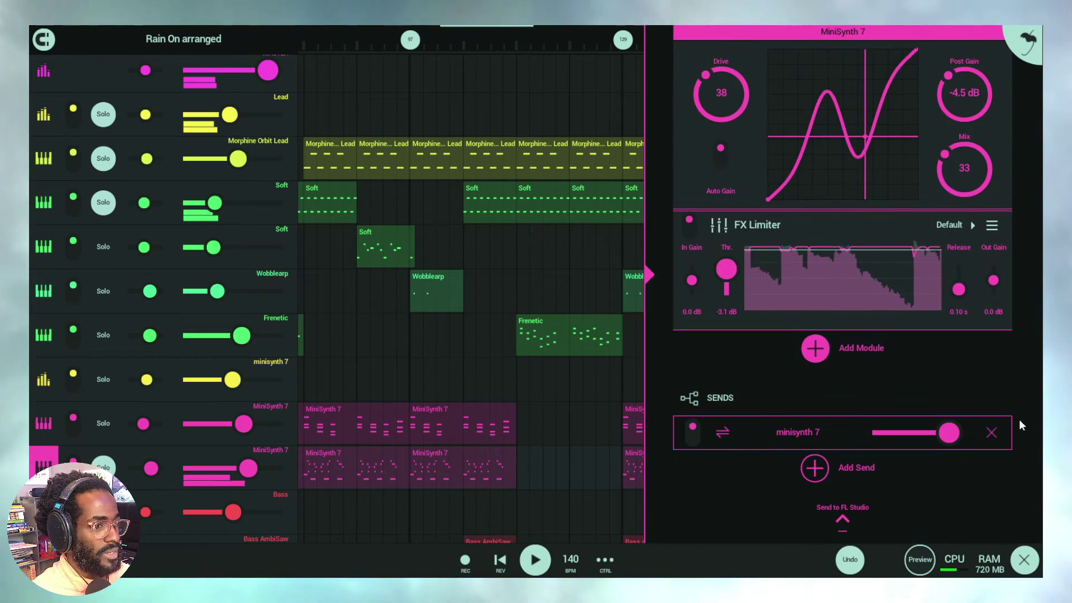
click(92, 373)
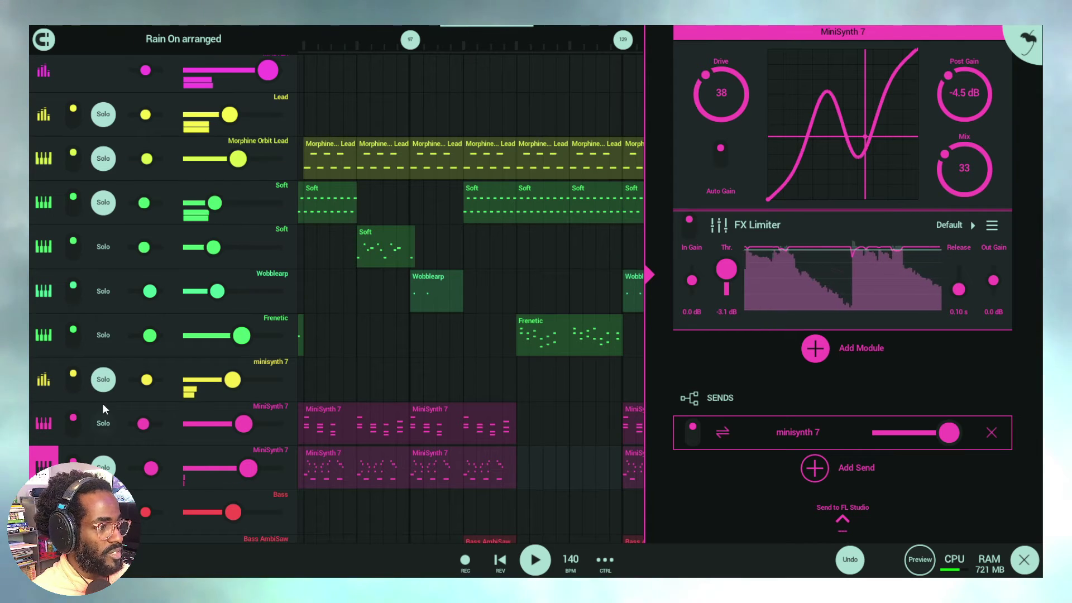
click(101, 424)
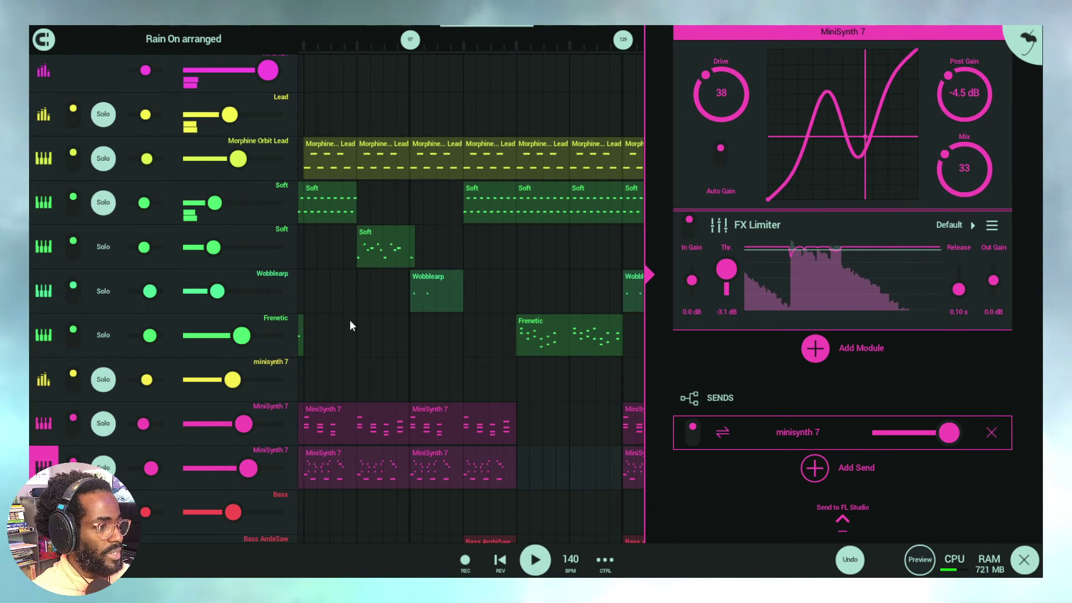
Sweep the pre-filter High Cut of the Morphine Orbit Lead Waveshaper while listening with and without the minisynth 7 bus, ending at 20 kHz
click(43, 160)
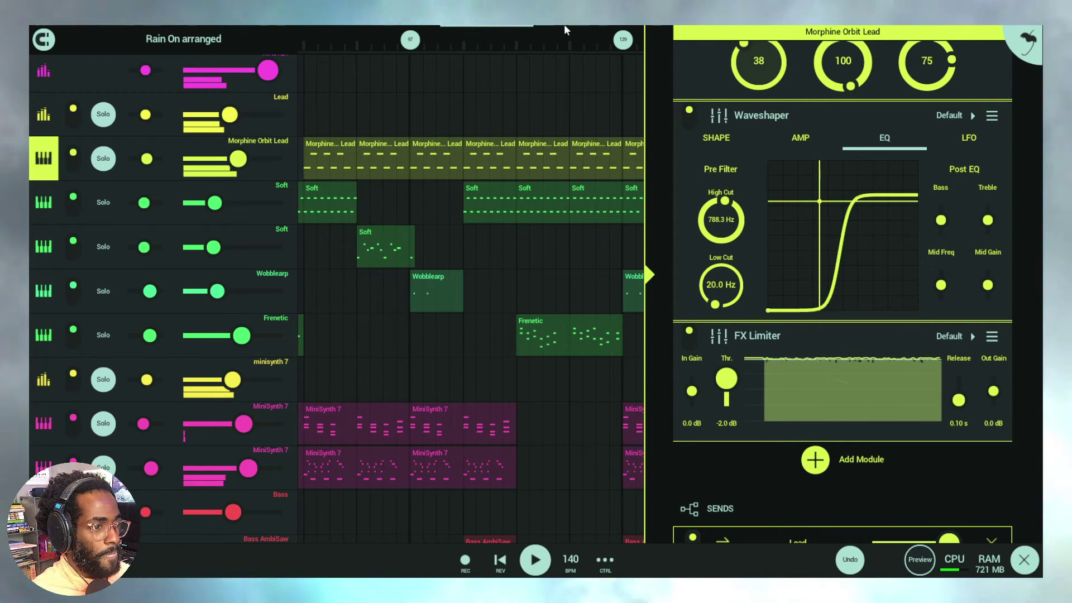
drag(732, 192, 739, 204)
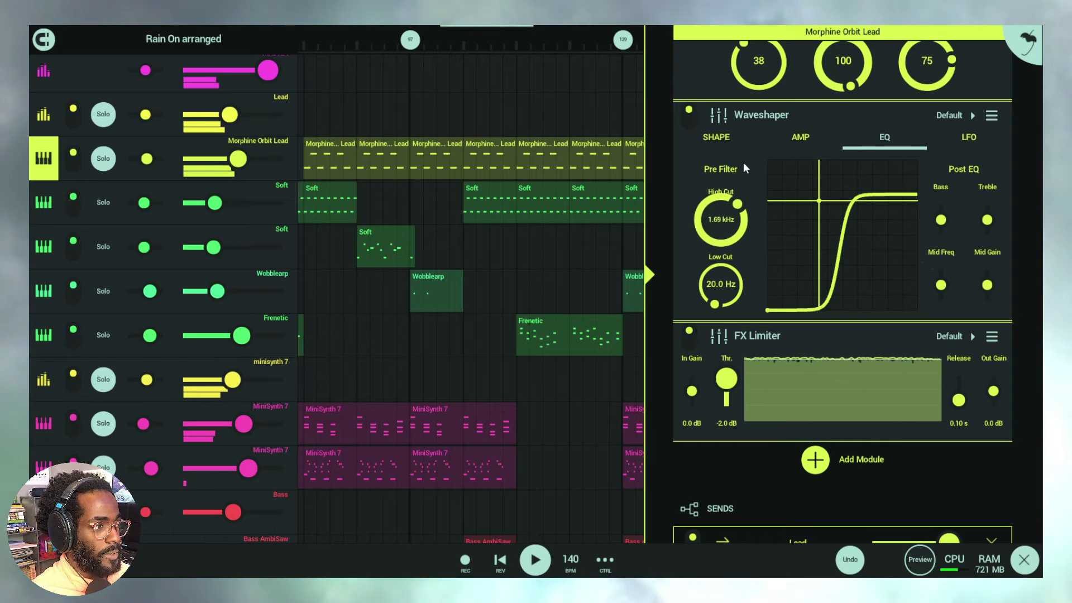
drag(745, 167, 746, 241)
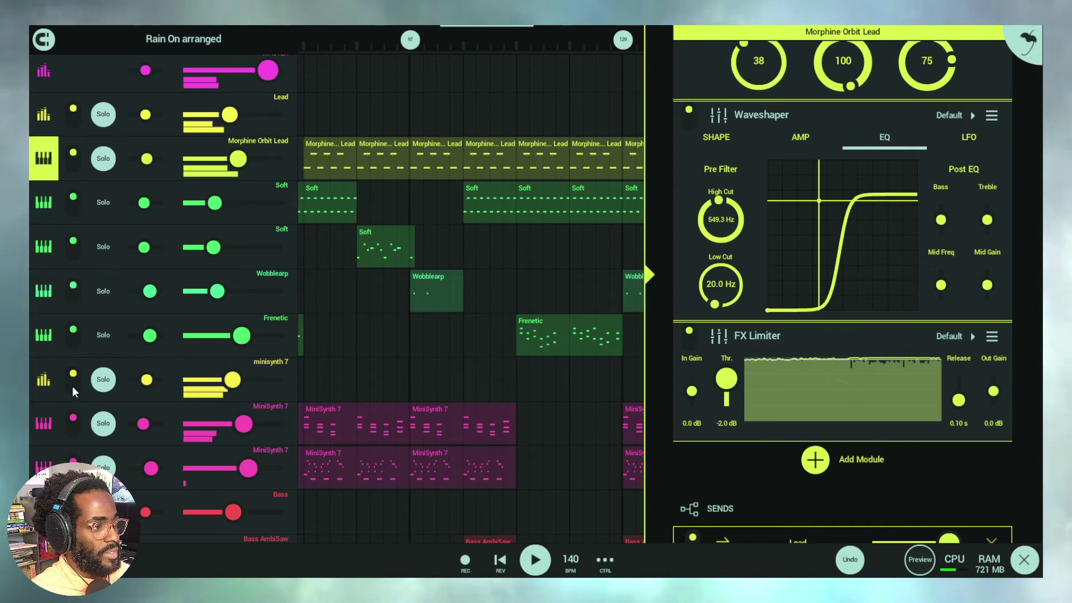
click(101, 382)
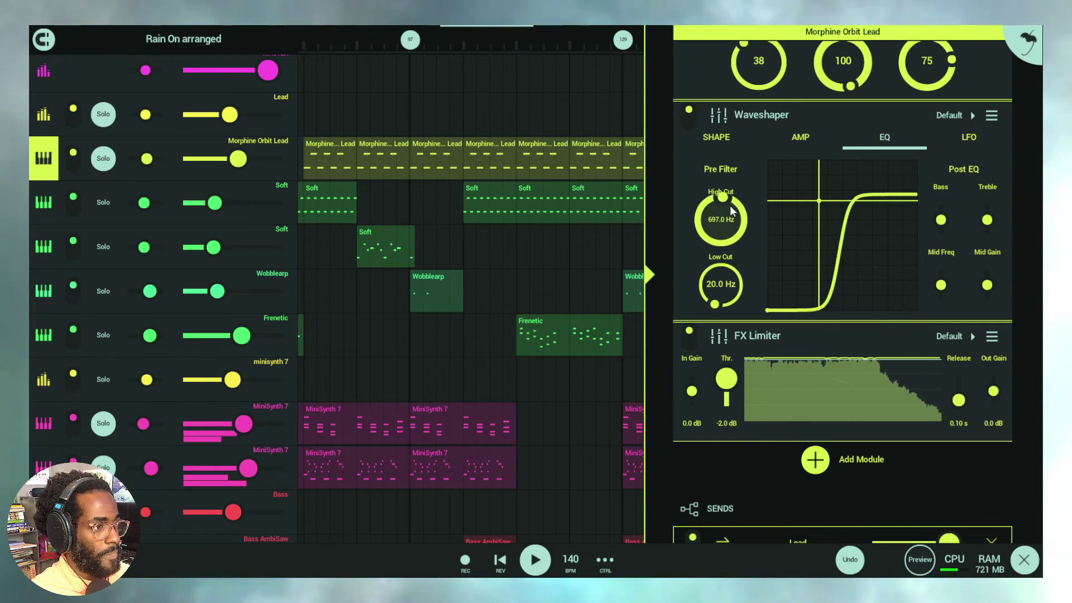
drag(729, 206, 731, 198)
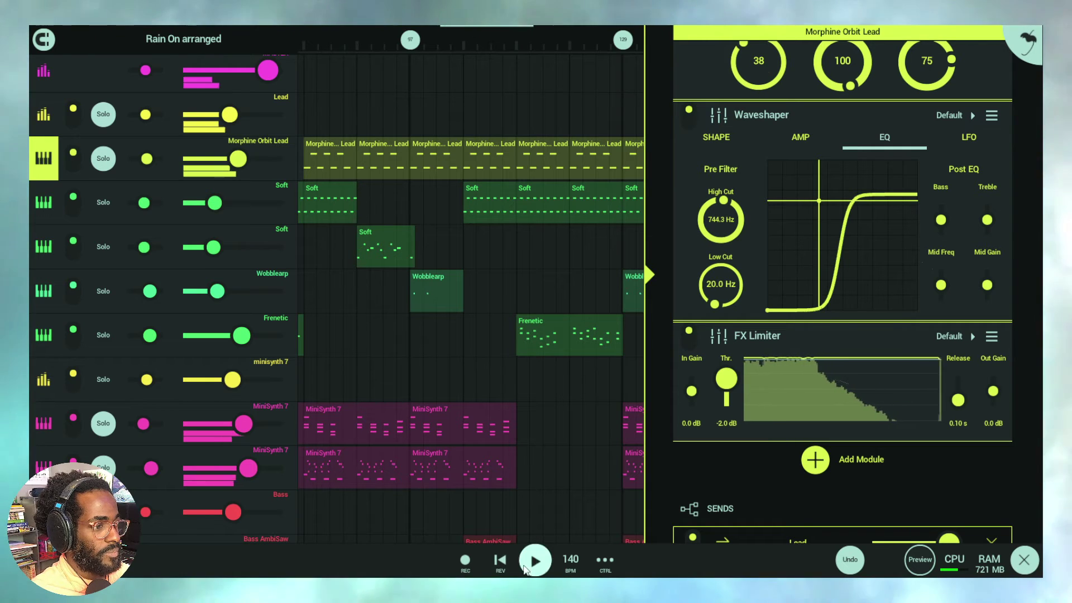
drag(733, 215, 734, 208)
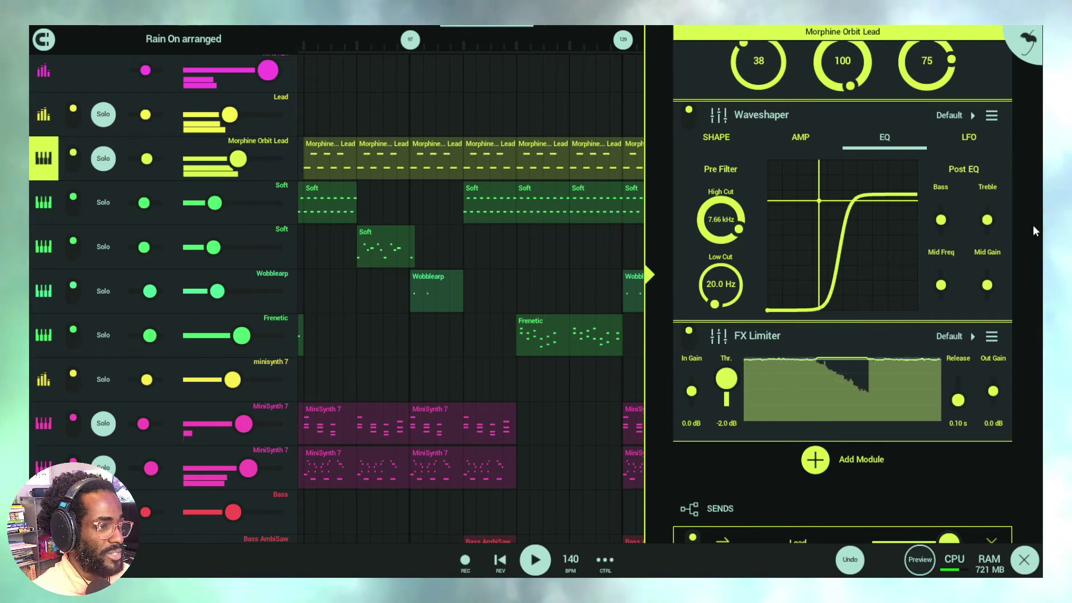
drag(740, 235, 756, 171)
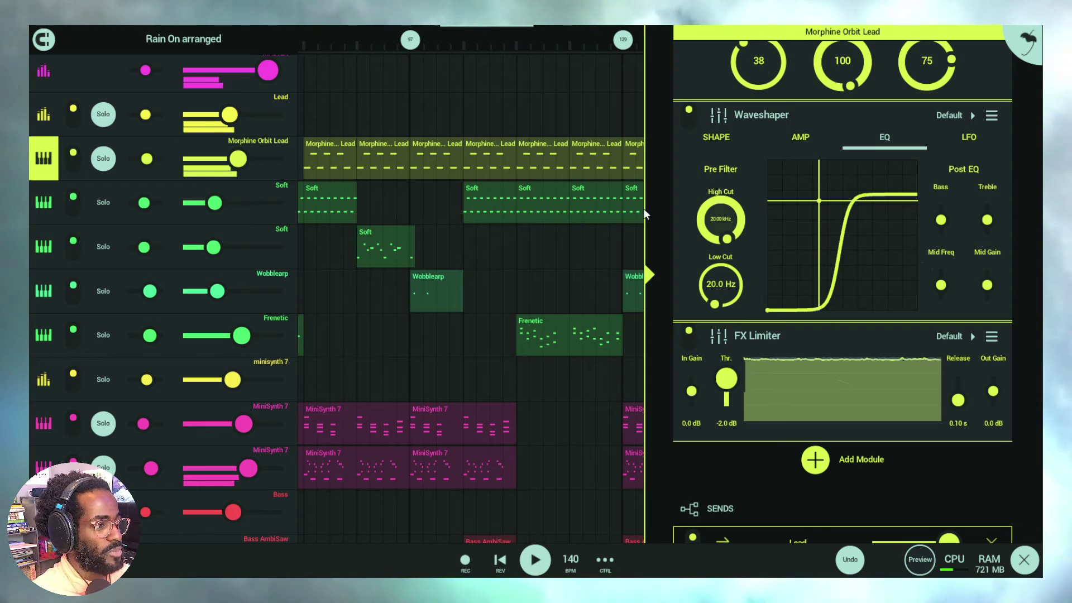
Try Bass and Treble changes in the Morphine Orbit Lead Waveshaper's post EQ, raising Mid Freq and lowering Mid Gain slightly
click(45, 423)
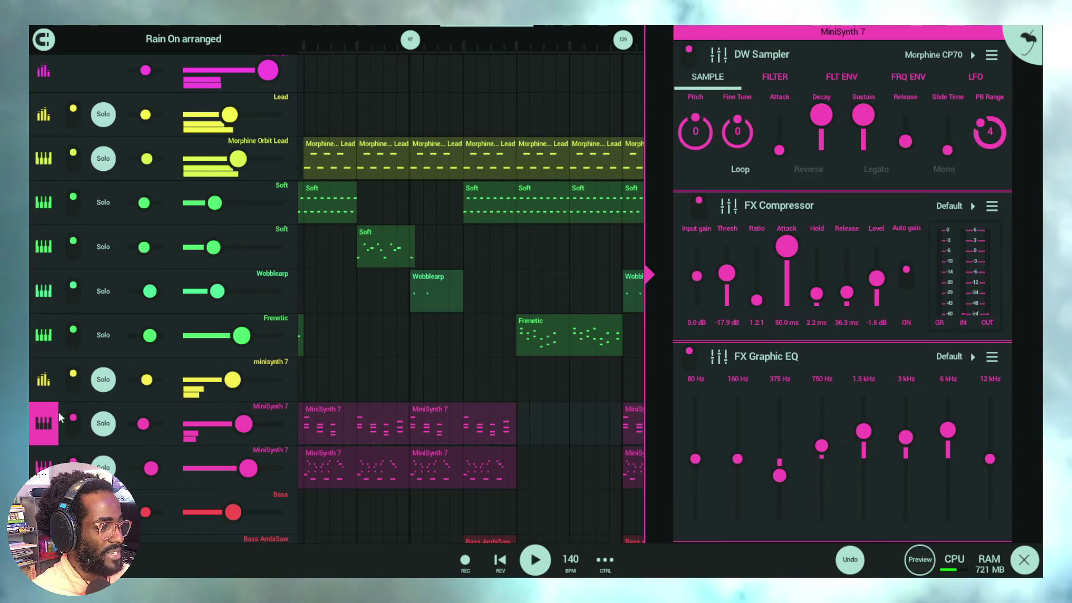
click(46, 167)
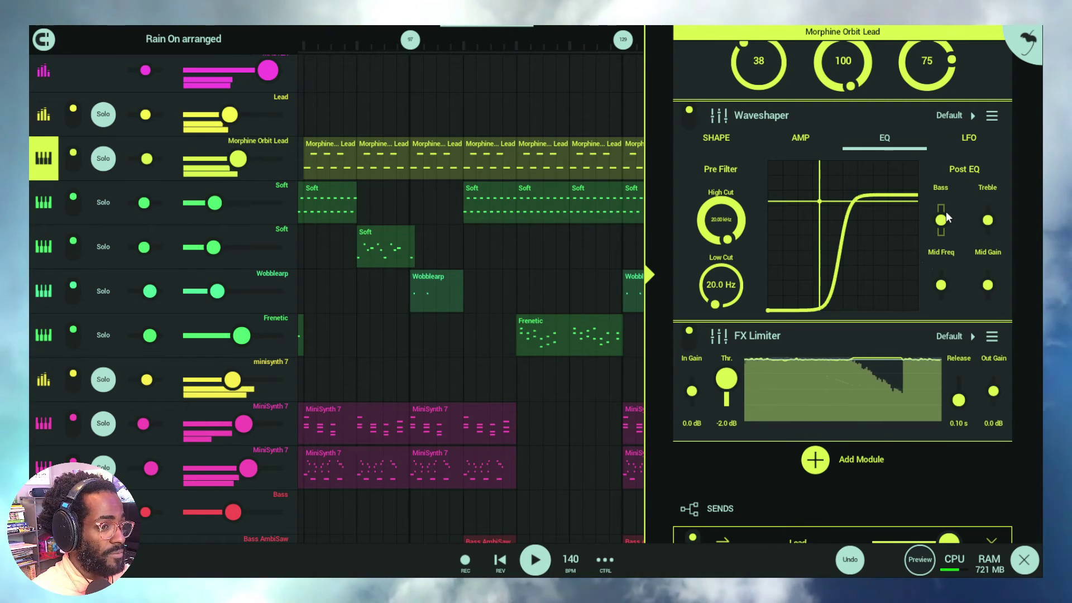
drag(947, 212, 961, 229)
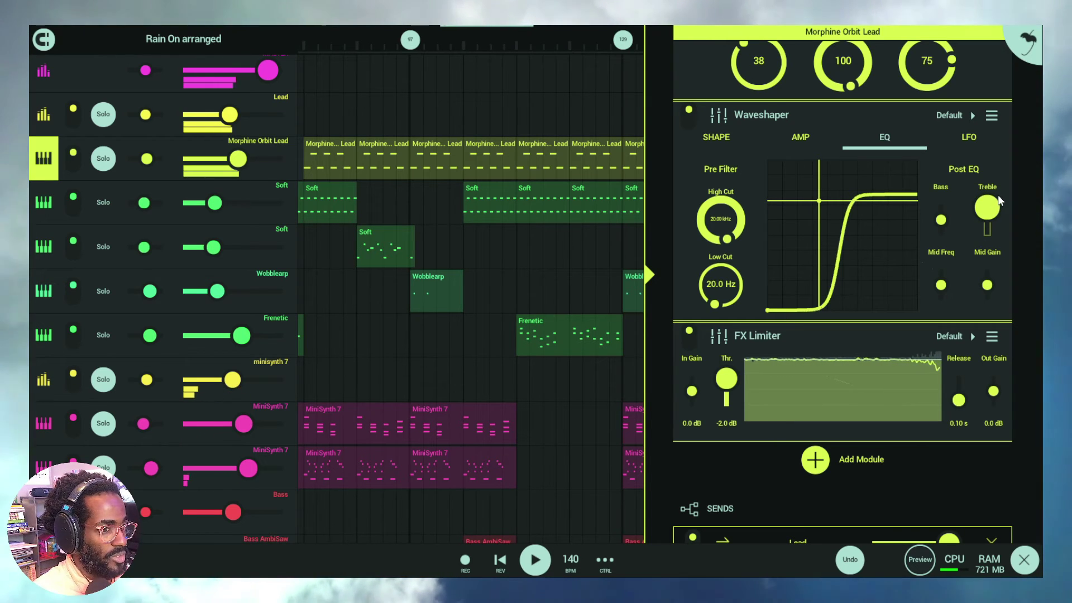
mouse_move(989, 220)
mouse_down()
mouse_move(1000, 202)
mouse_move(1009, 209)
mouse_move(1015, 234)
mouse_move(991, 234)
mouse_up()
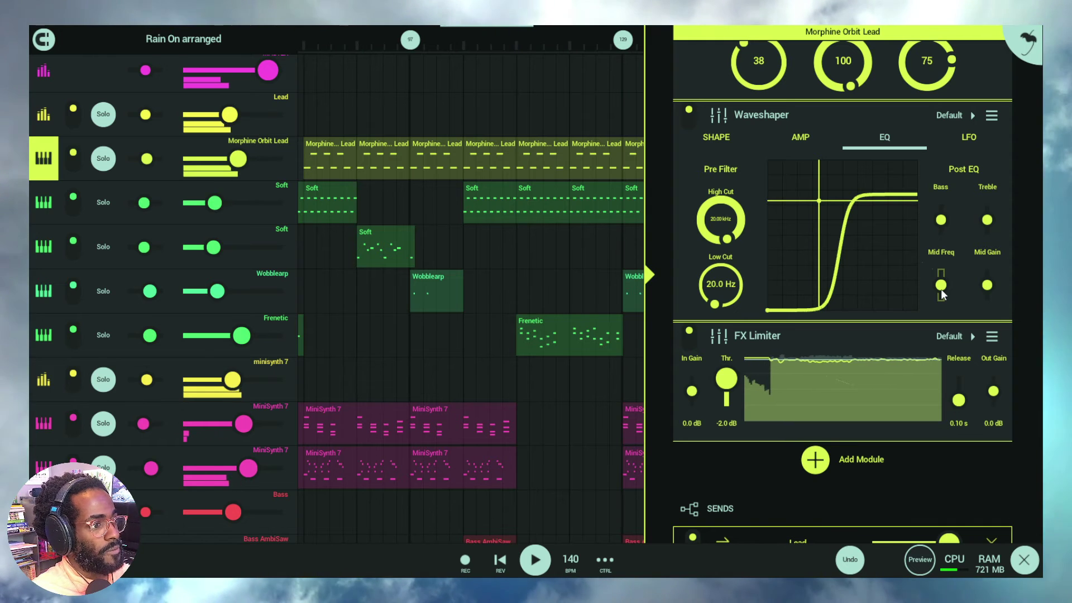
drag(941, 289, 953, 267)
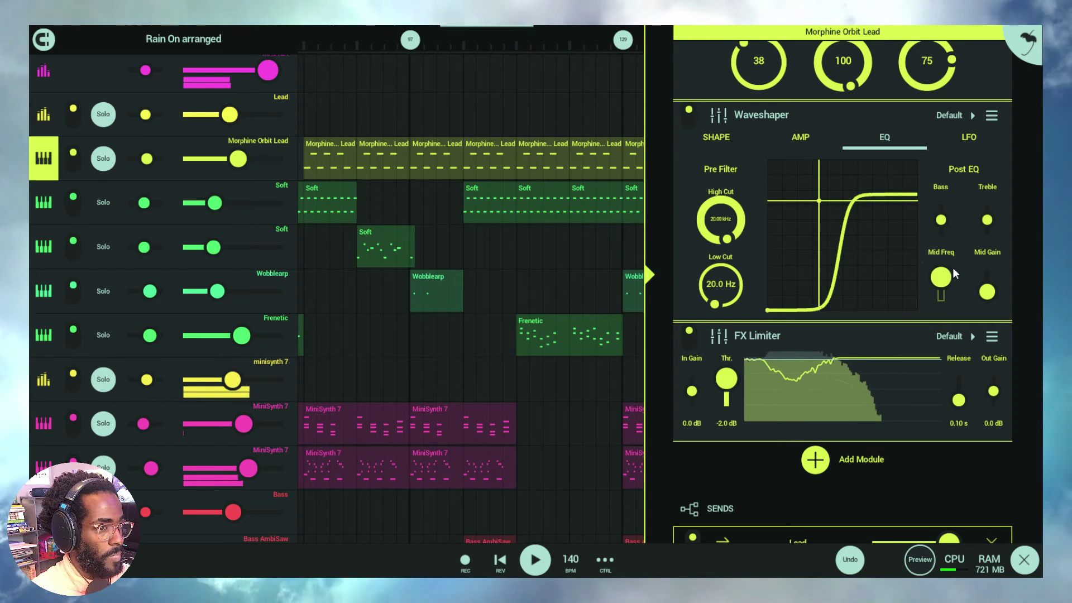
Try the Sync option in the Morphine Orbit Lead Waveshaper's LFO settings
click(984, 138)
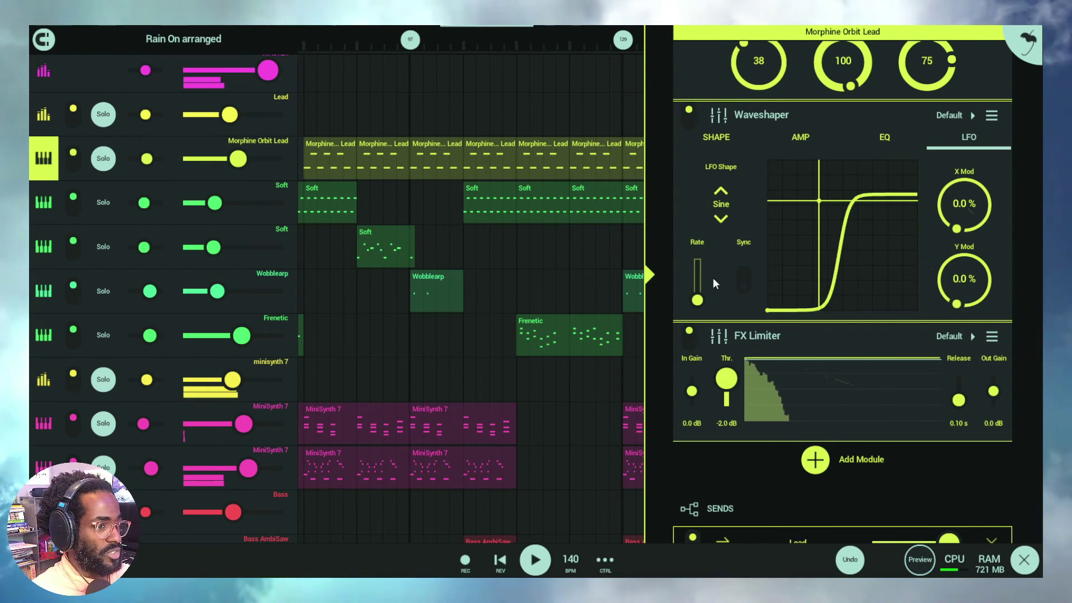
click(744, 279)
click(751, 281)
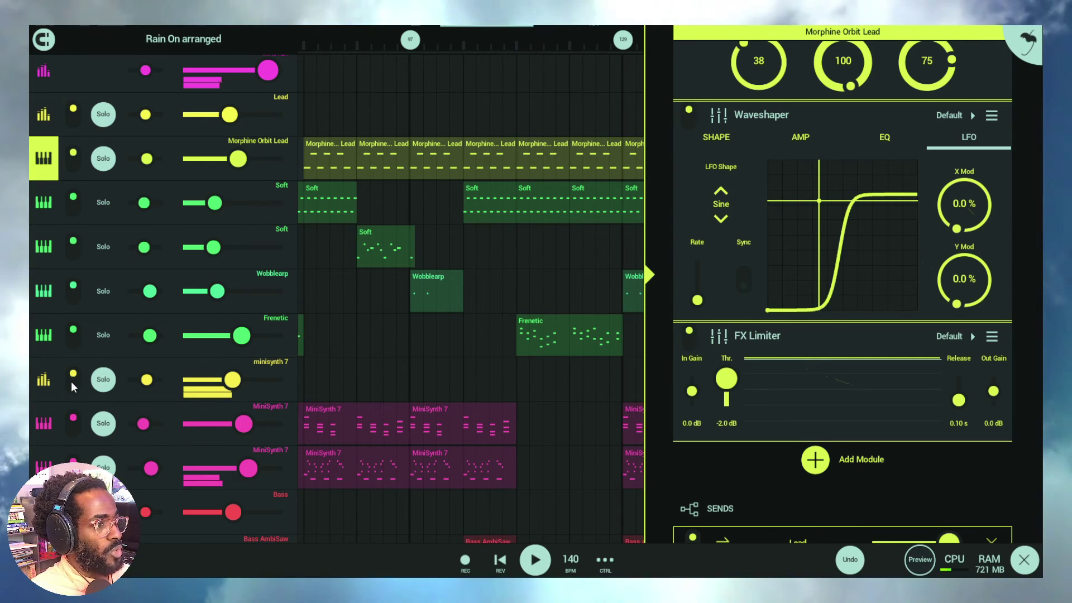
Clear all solos, review the minisynth 7 bus effects and open the first MiniSynth 7 channel's effects
click(49, 380)
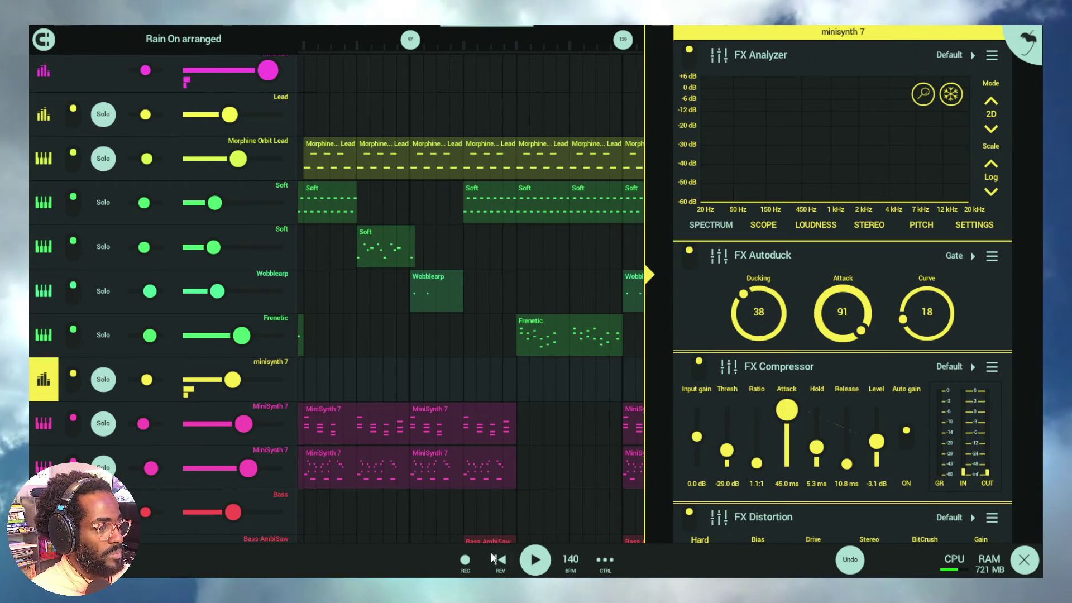
click(103, 379)
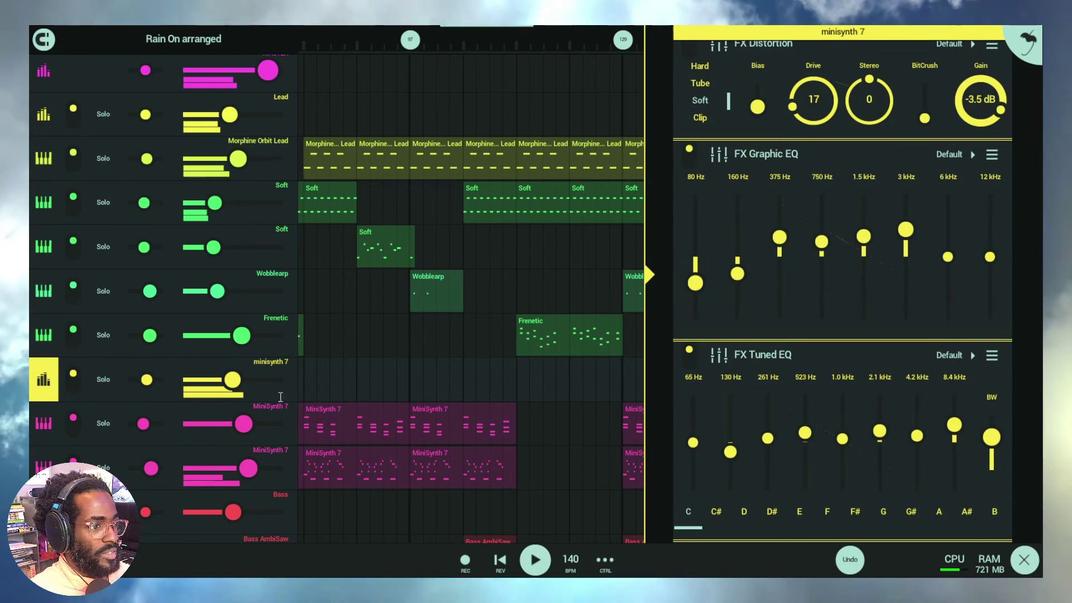
click(47, 423)
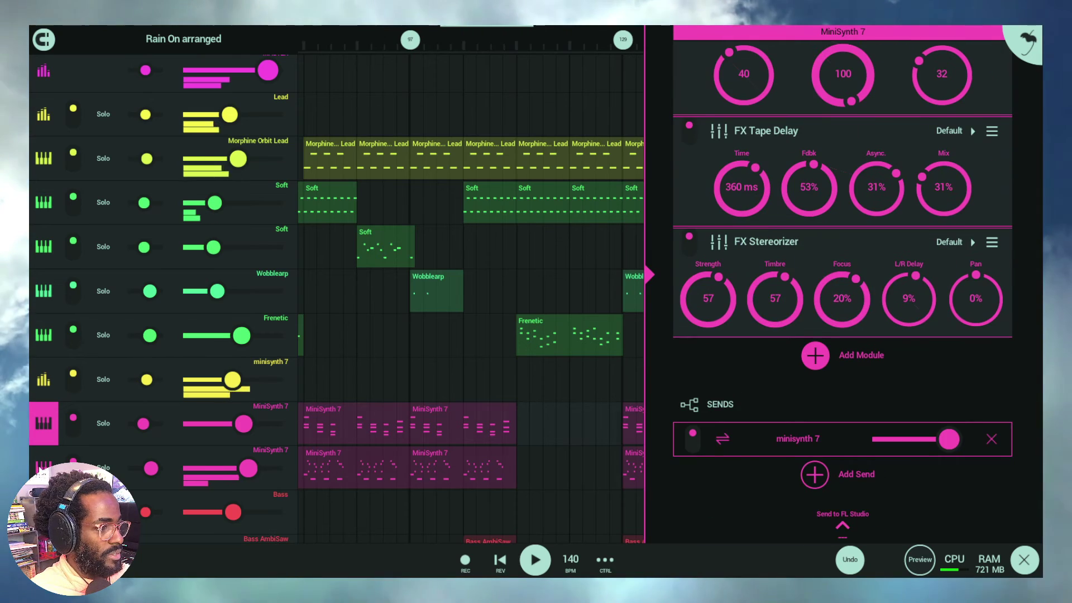
In the second MiniSynth 7 channel's Waveshaper, set the LFO shape to Square, raise its rate and enable Sync
click(44, 468)
scroll(952, 218, up, 3)
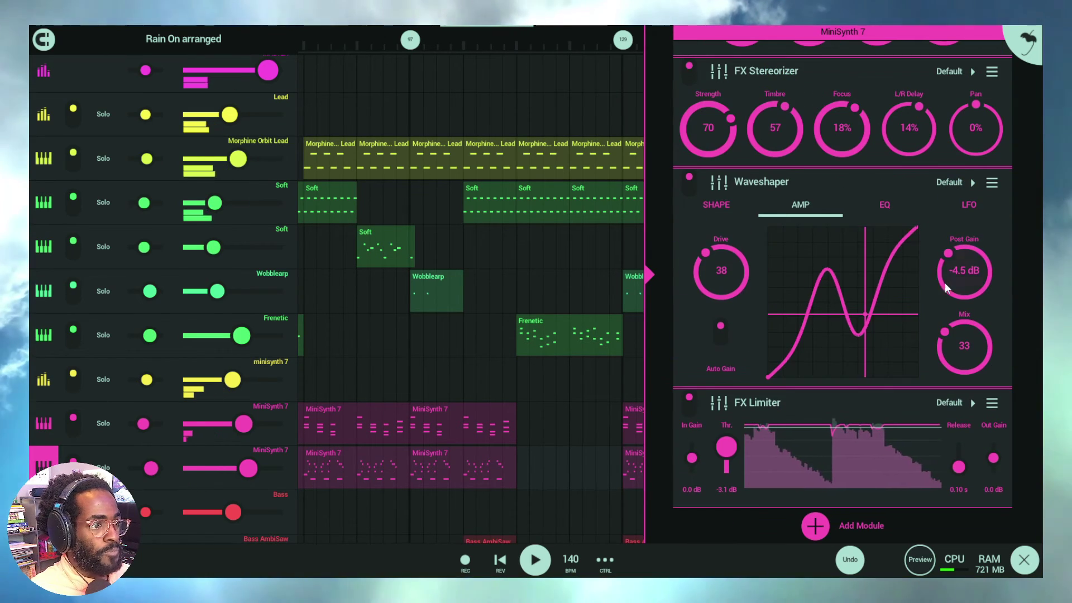
click(951, 215)
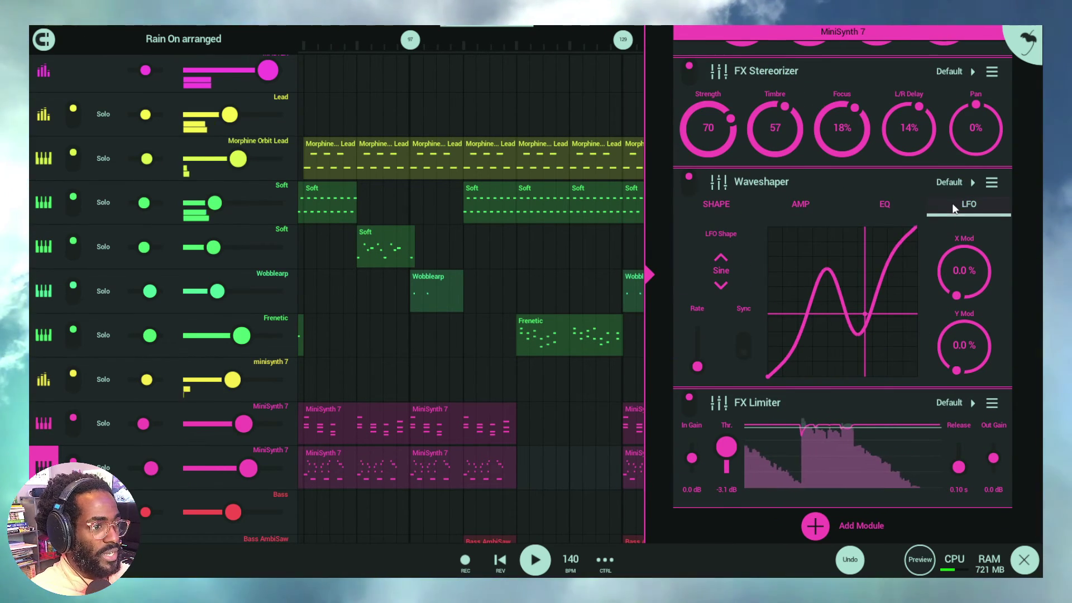
click(730, 279)
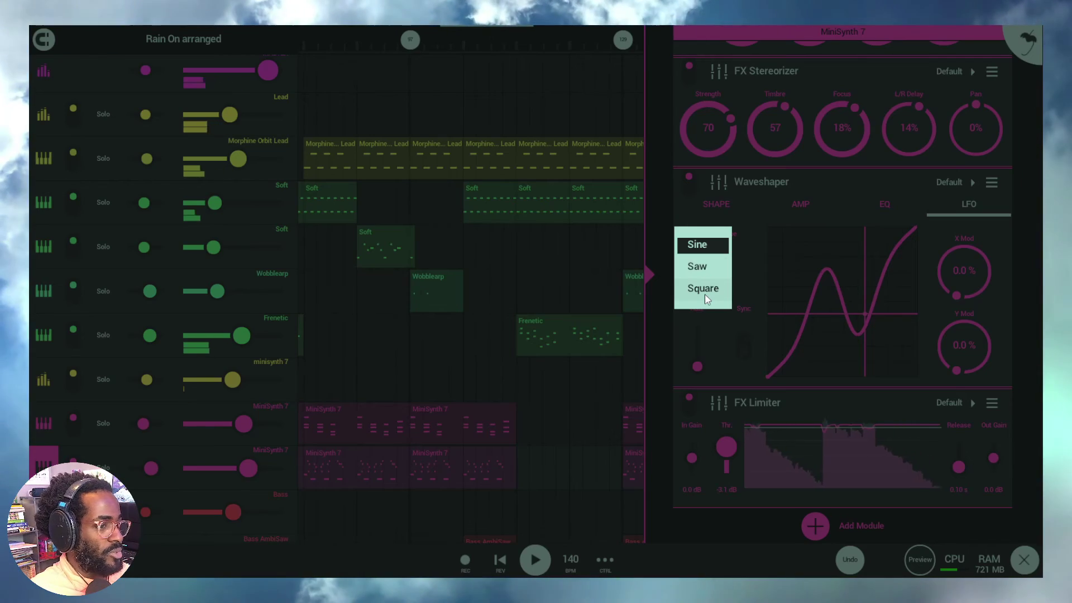
click(705, 294)
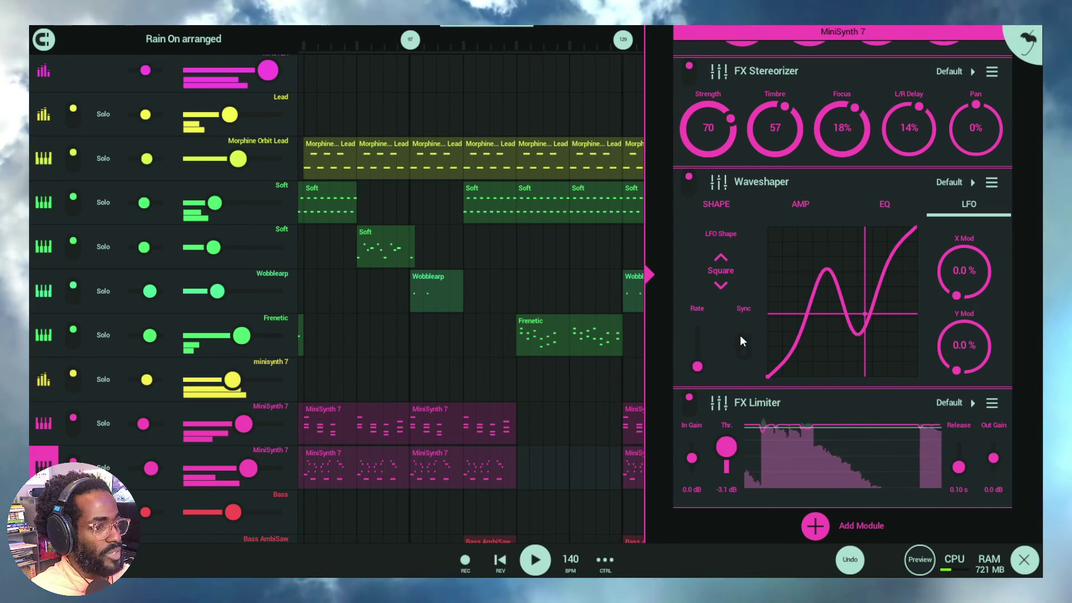
drag(698, 366, 712, 327)
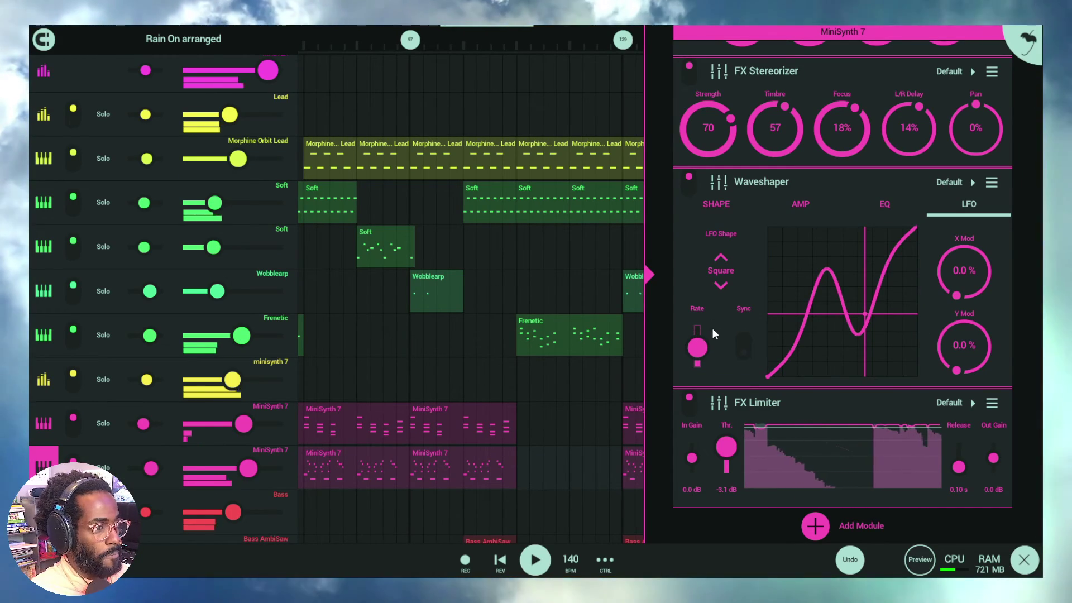
click(744, 344)
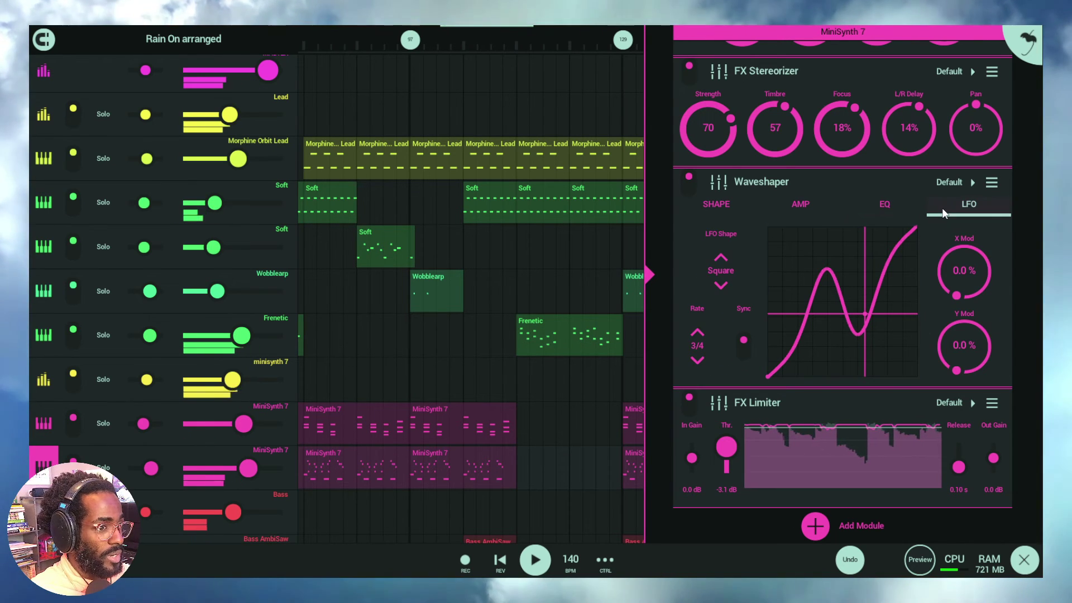
Shift the second MiniSynth 7 Waveshaper's curve point toward a lower X and set the synced LFO rate to 1/8
drag(898, 329, 802, 308)
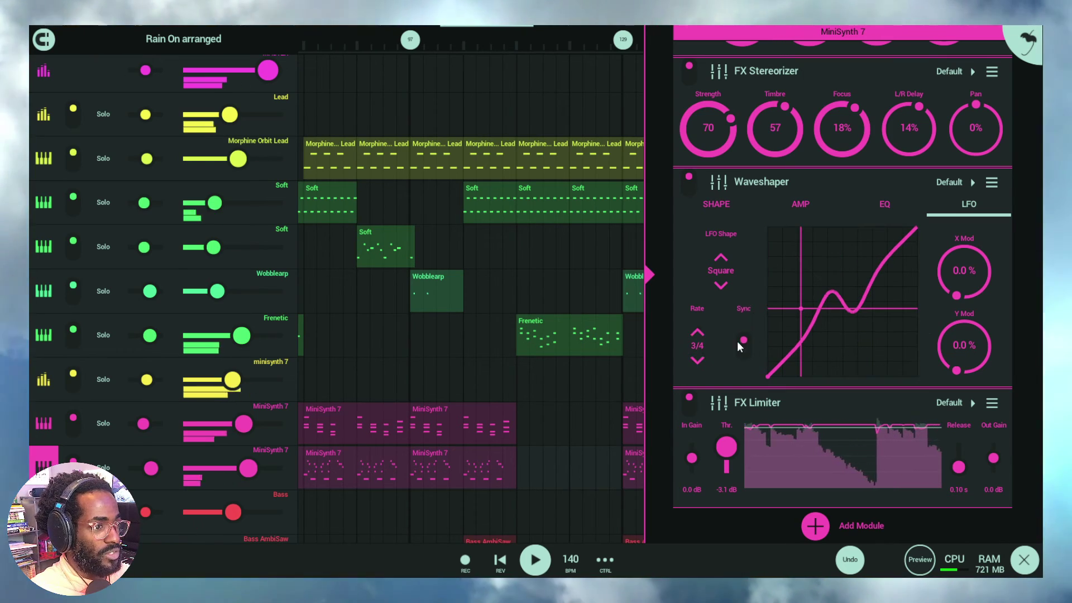
click(699, 345)
click(716, 315)
click(696, 343)
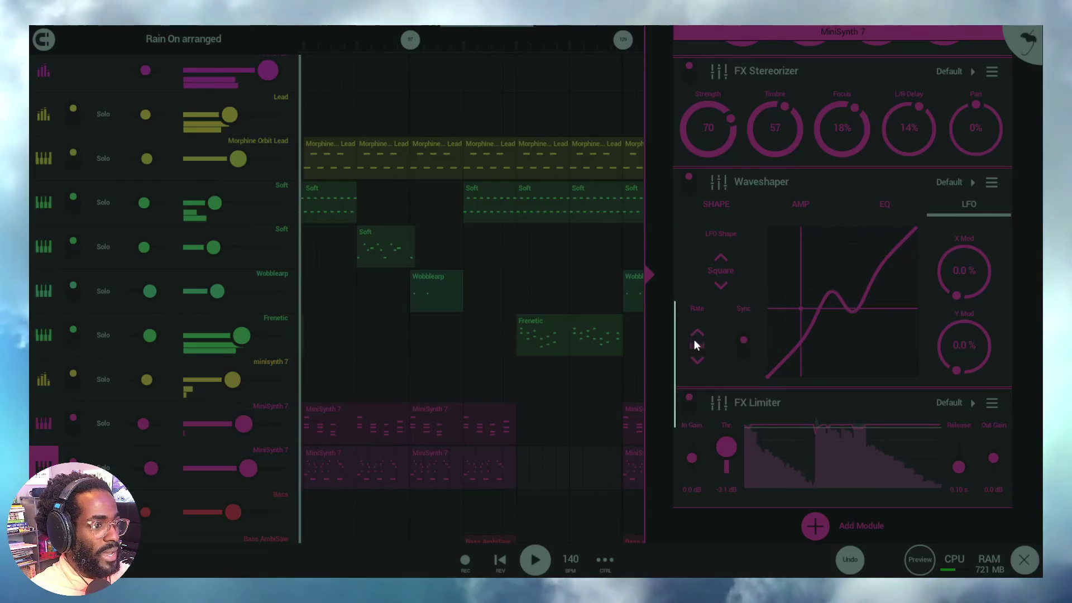
click(695, 314)
Switch the second MiniSynth 7 Waveshaper's shape to Analog and set its pre-filter Low Cut to 69.1 Hz
click(729, 202)
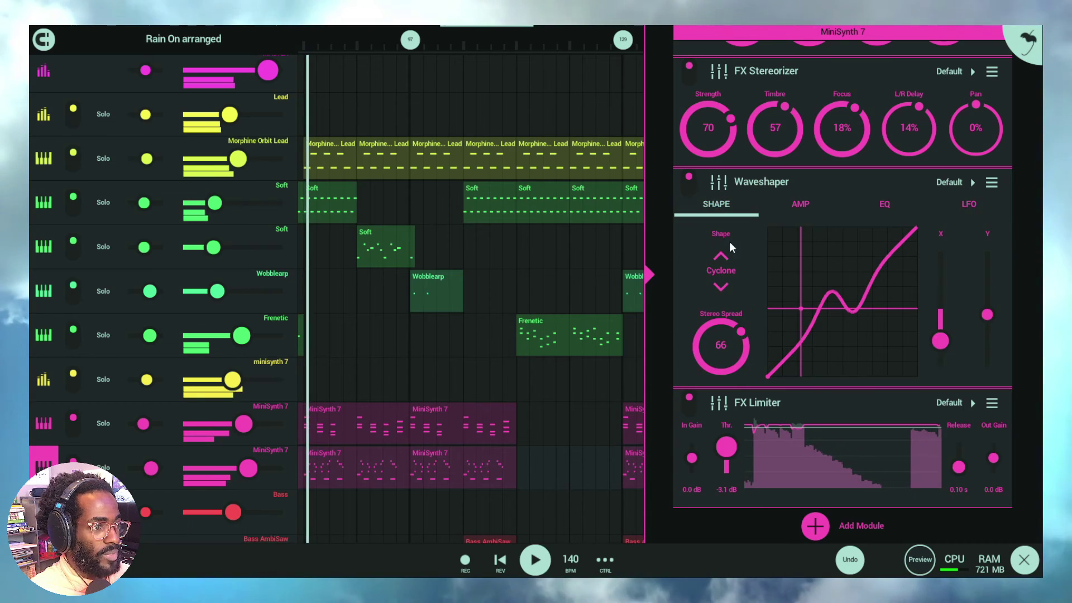
click(732, 273)
click(719, 263)
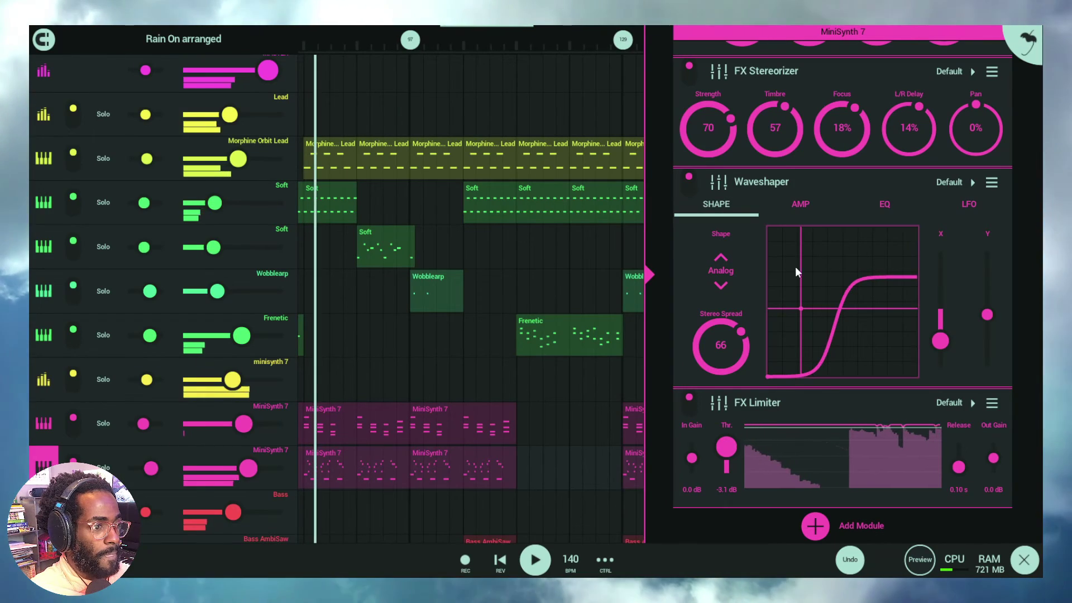
click(885, 204)
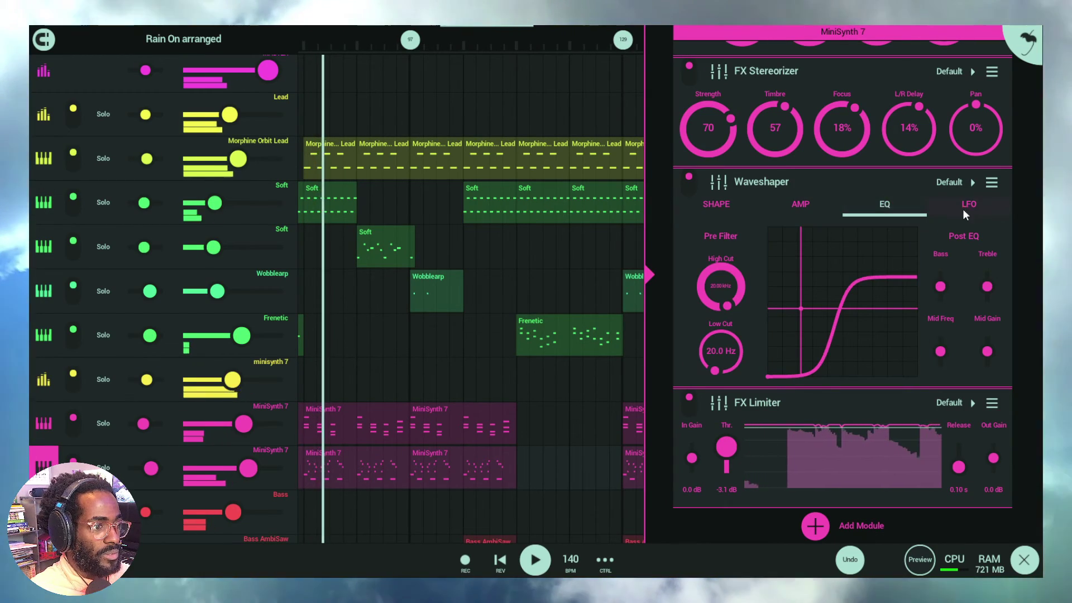
drag(709, 356, 742, 282)
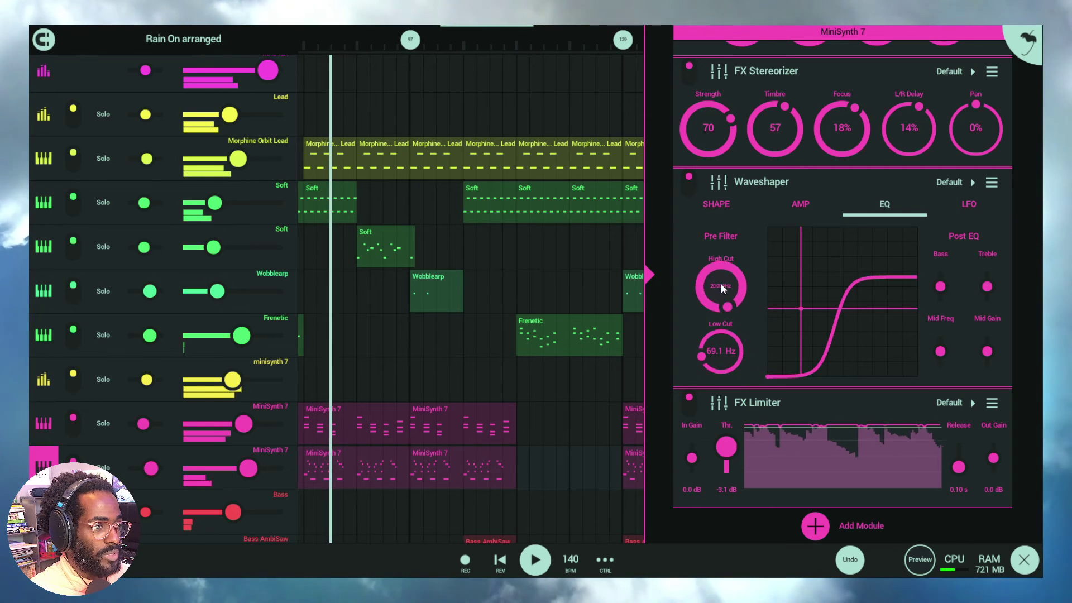
Try LFO modulation of 17.1% X Mod and 16.9% Y Mod on the MiniSynth 7 Waveshaper with the curve point at a higher X
click(970, 204)
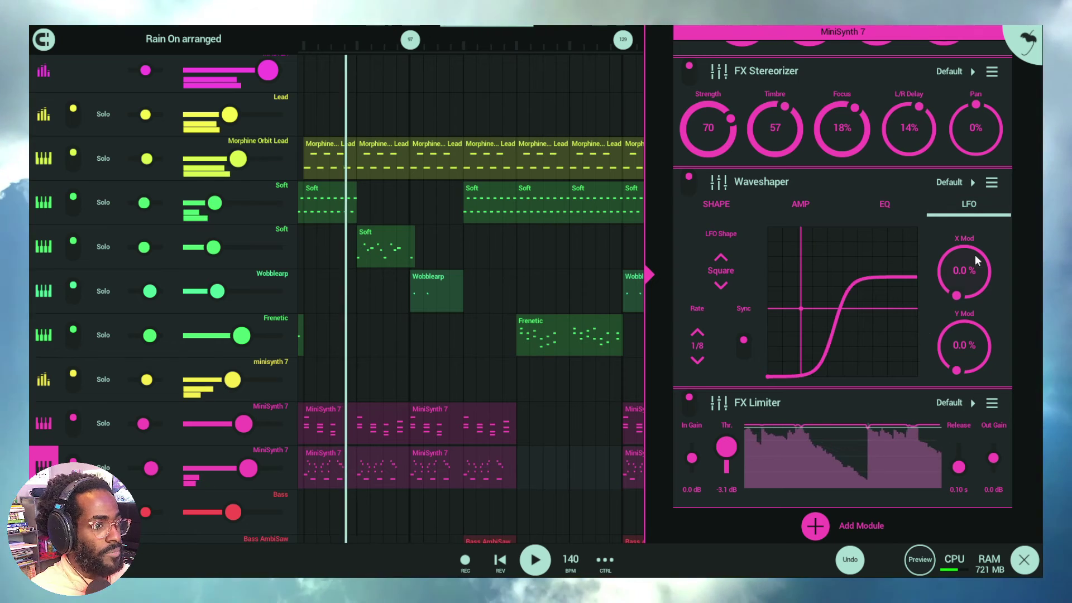
drag(975, 255, 974, 220)
drag(957, 320, 983, 354)
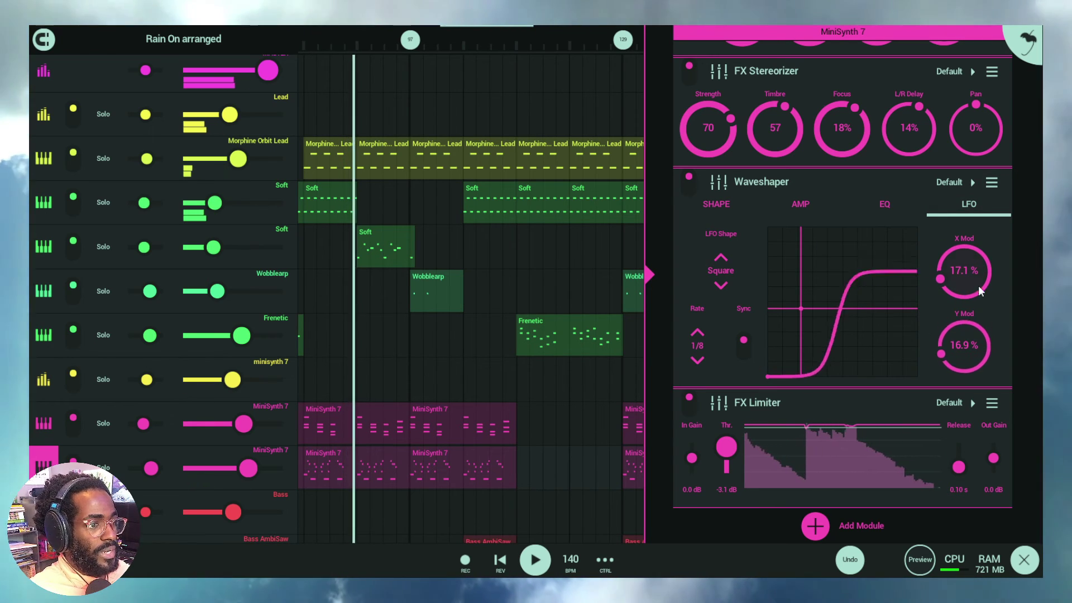
drag(829, 316, 861, 310)
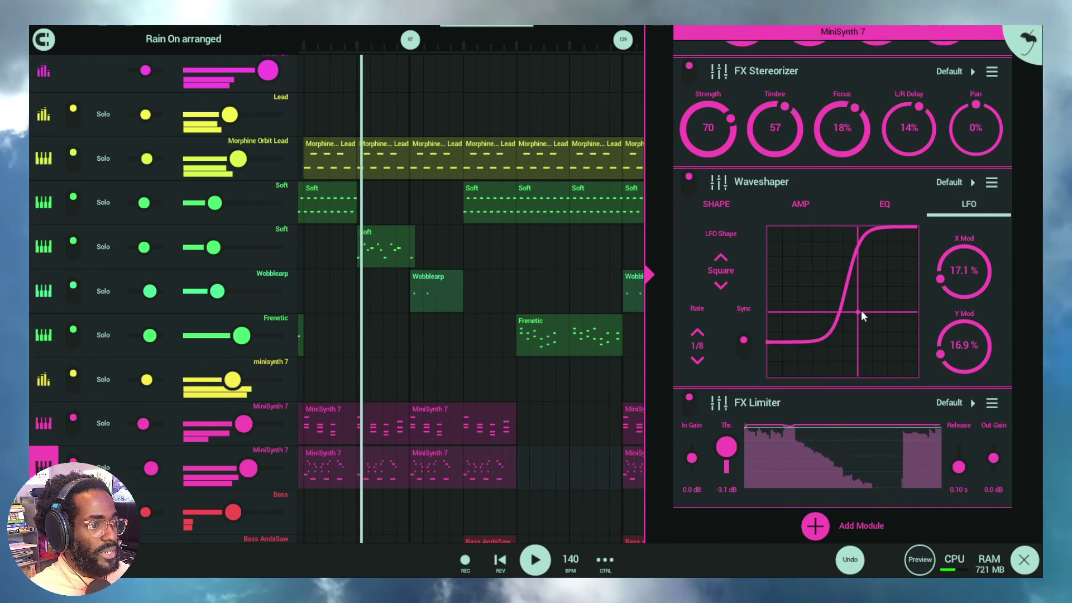
Set the MiniSynth 7 Waveshaper's synced LFO rate to beat and its LFO shape to Sine
click(697, 349)
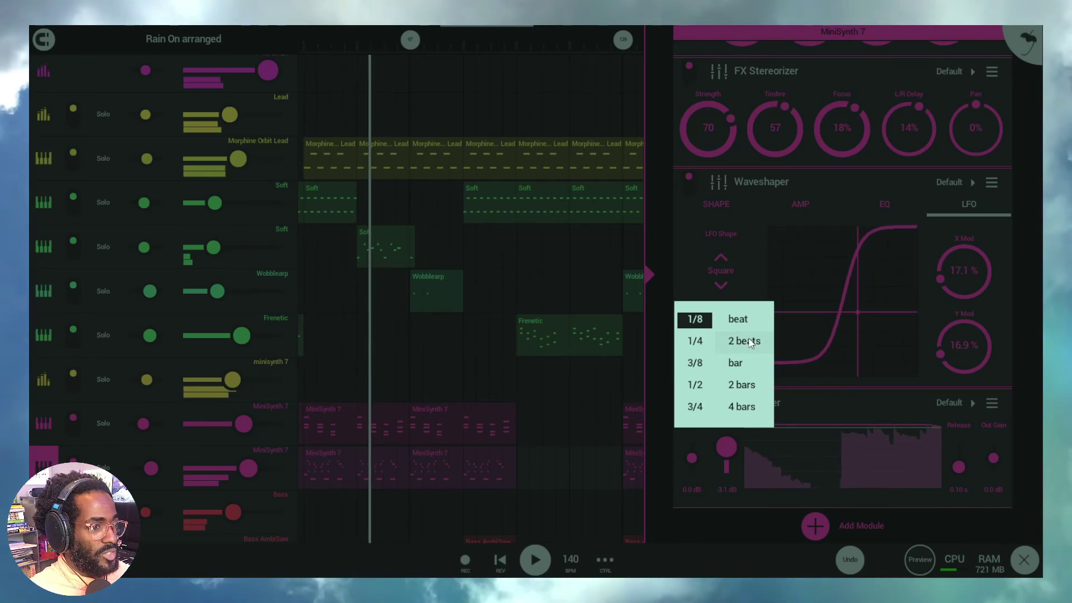
click(747, 322)
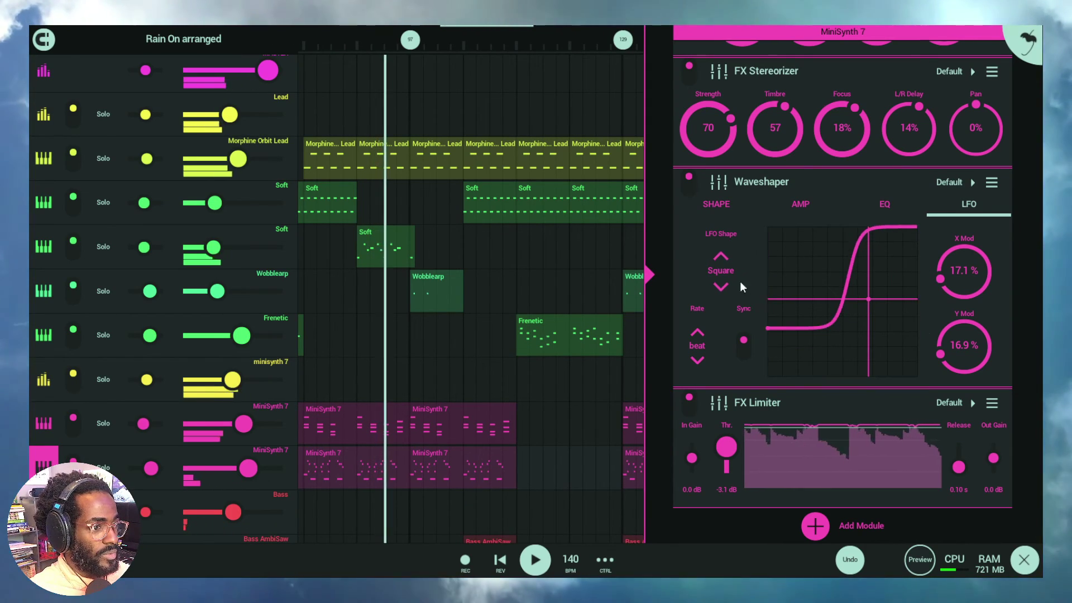
click(721, 269)
click(698, 245)
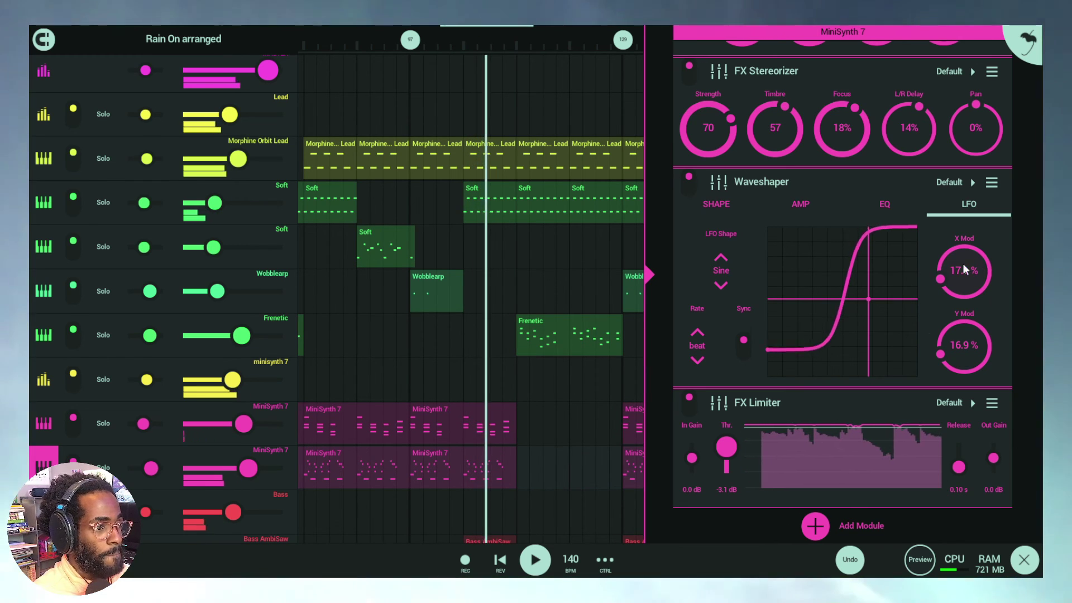
Reshape the MiniSynth 7 Waveshaper with the Moshpit curve and adjusted X and Y, with LFO X Mod at 47.0% and Y Mod at 69.4%
click(720, 208)
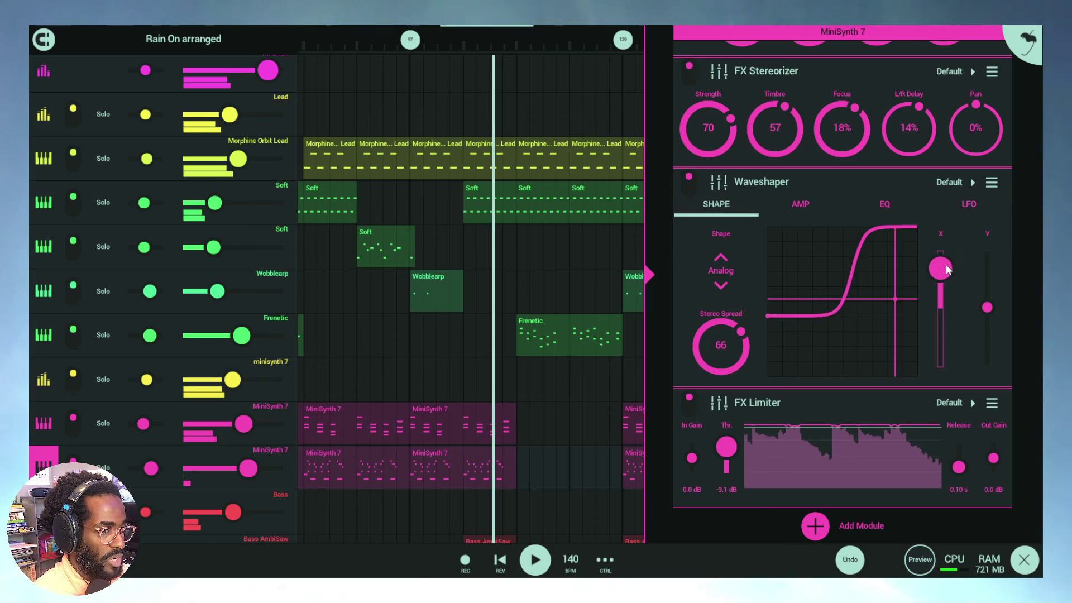
drag(948, 290, 988, 320)
click(740, 270)
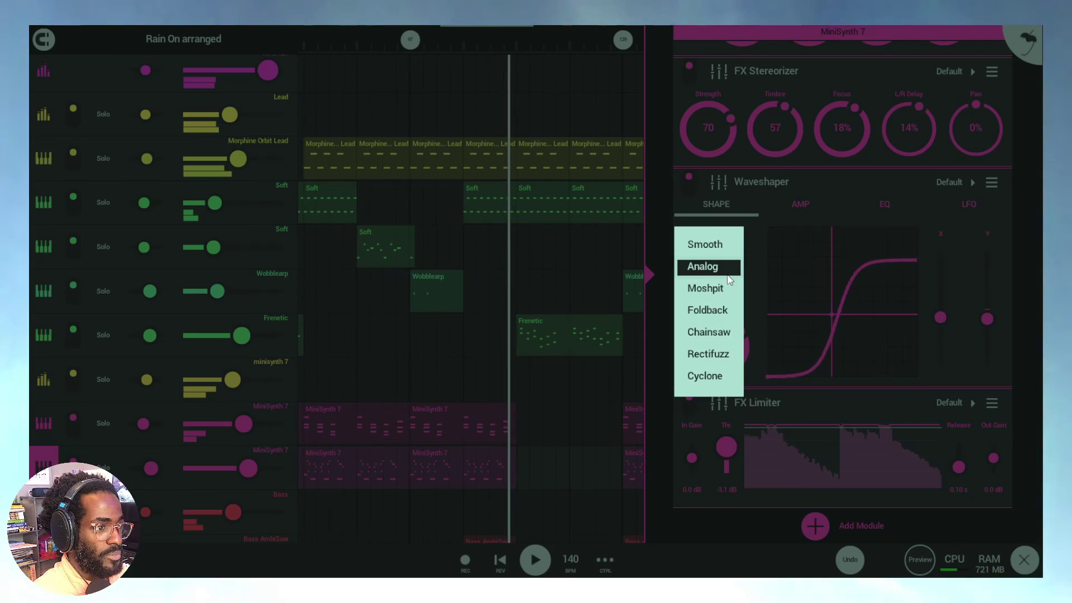
click(724, 288)
drag(940, 317, 987, 129)
click(962, 208)
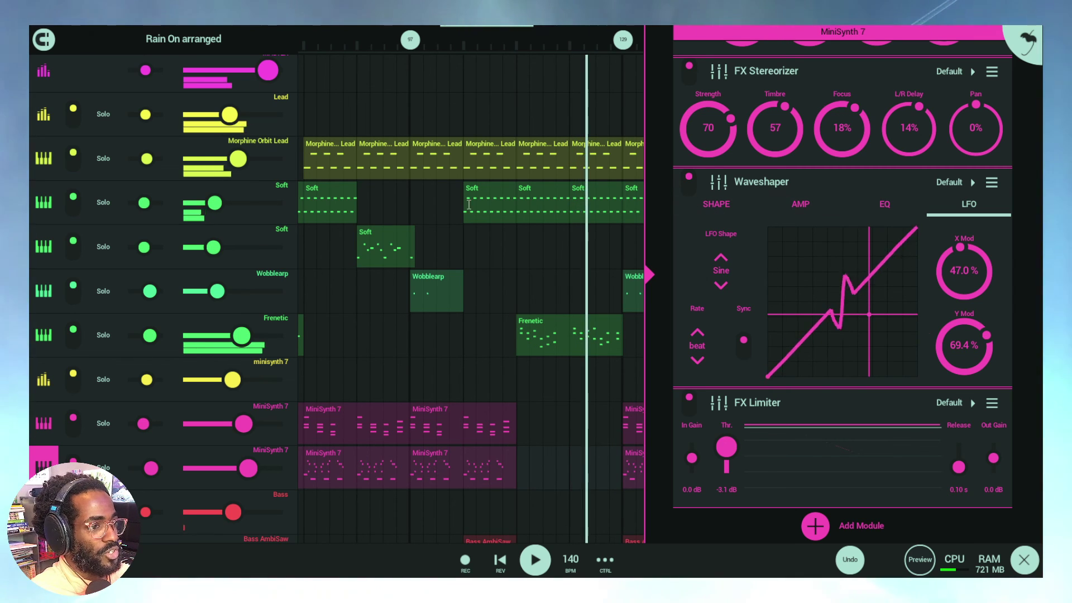
Enable LFO Sync on the Morphine Orbit Lead Waveshaper and switch its curve to Smooth with X and Y near their centers
click(94, 161)
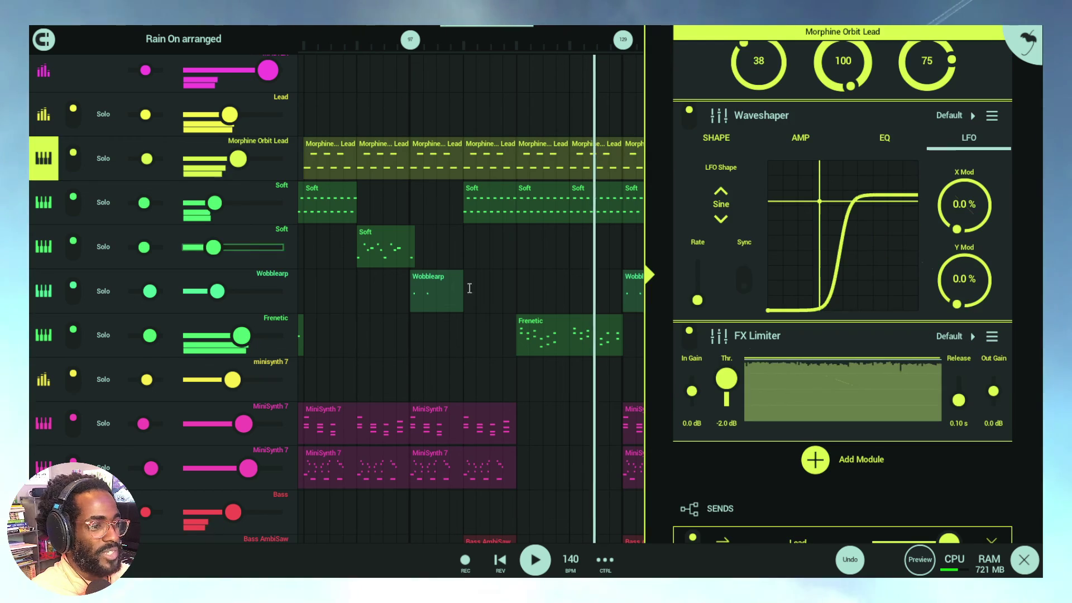
click(743, 279)
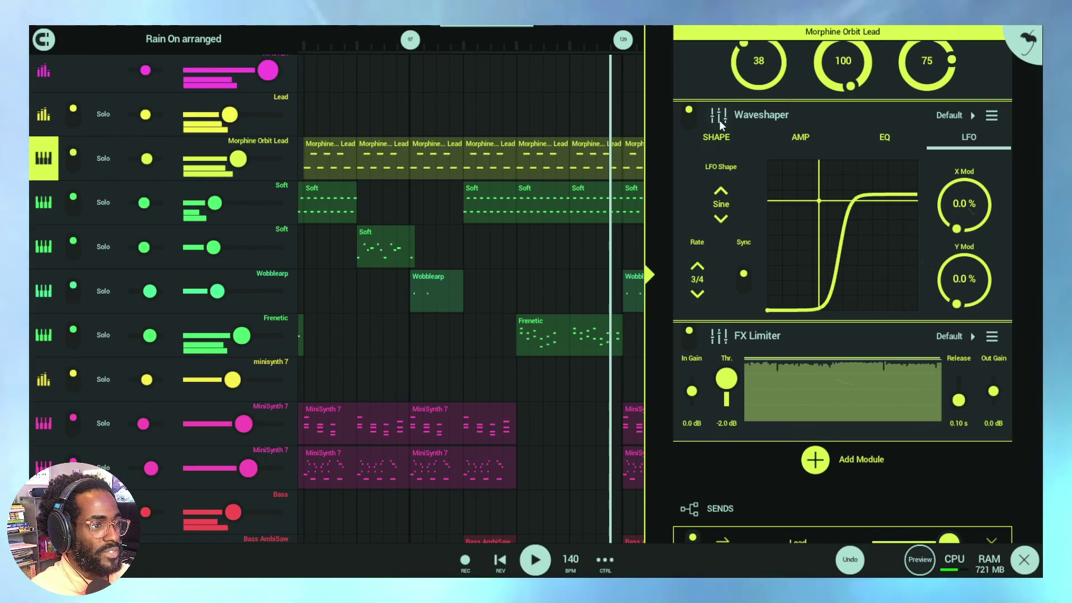
click(717, 137)
click(729, 196)
click(715, 175)
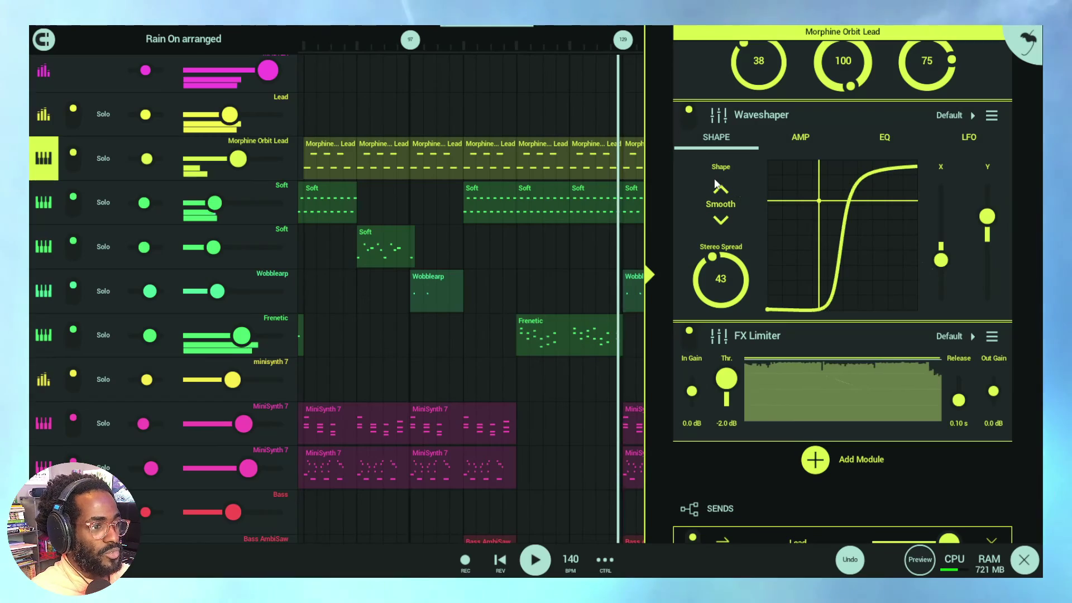
drag(819, 200, 855, 229)
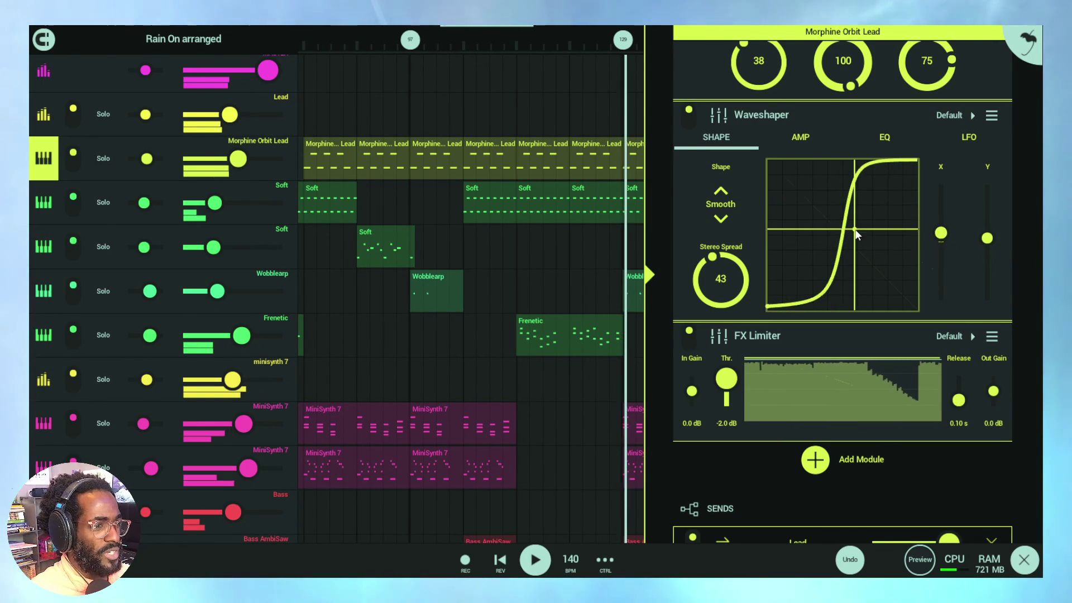
Set the Morphine Orbit Lead Waveshaper's LFO X Mod to 41.0% and Y Mod to 73.1%
click(970, 137)
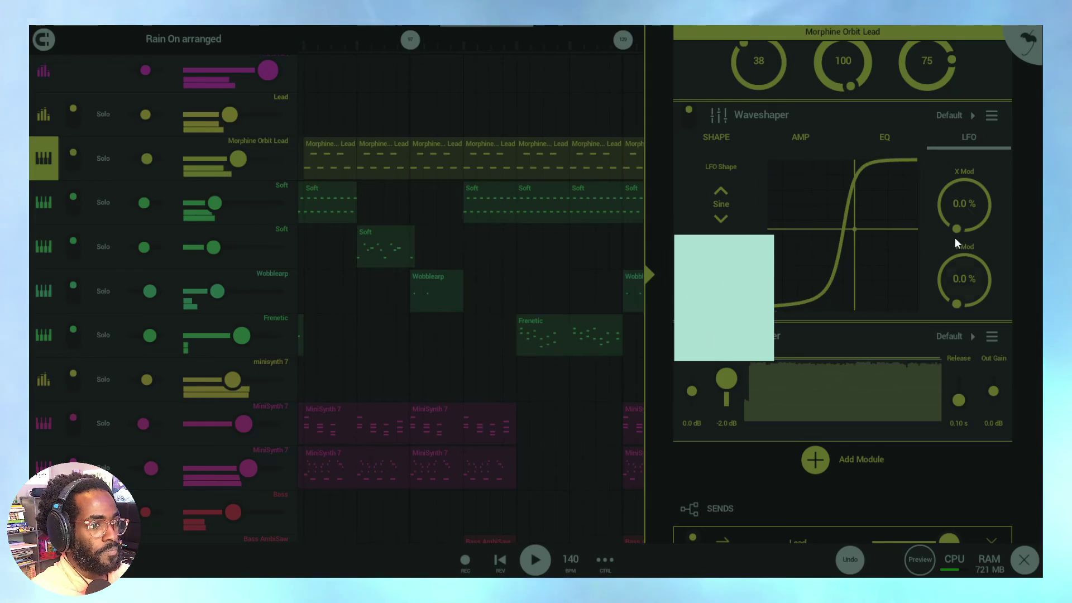
drag(955, 237, 959, 186)
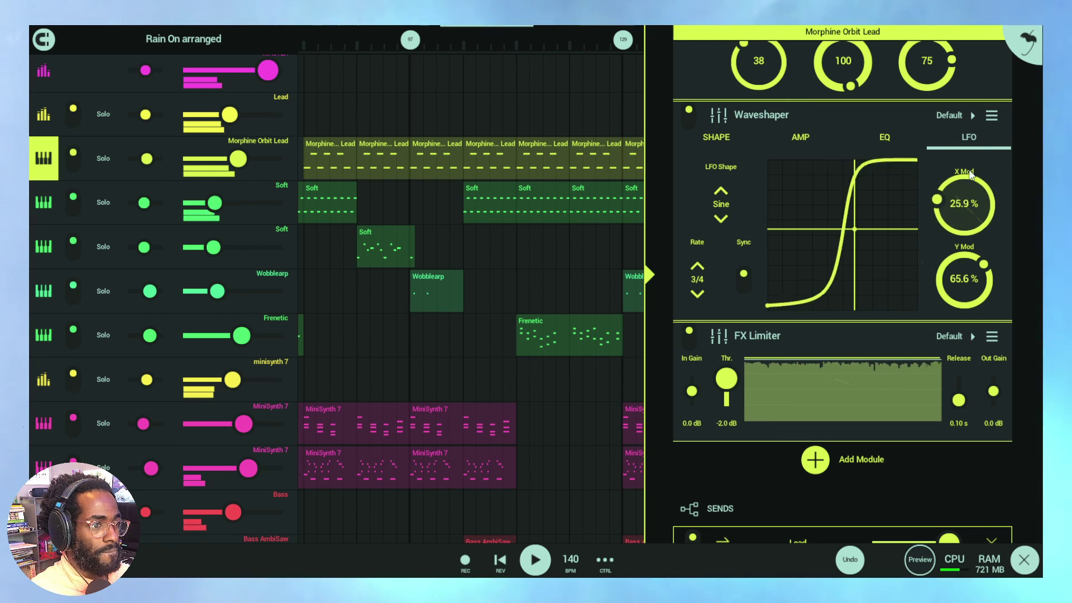
drag(971, 277, 968, 235)
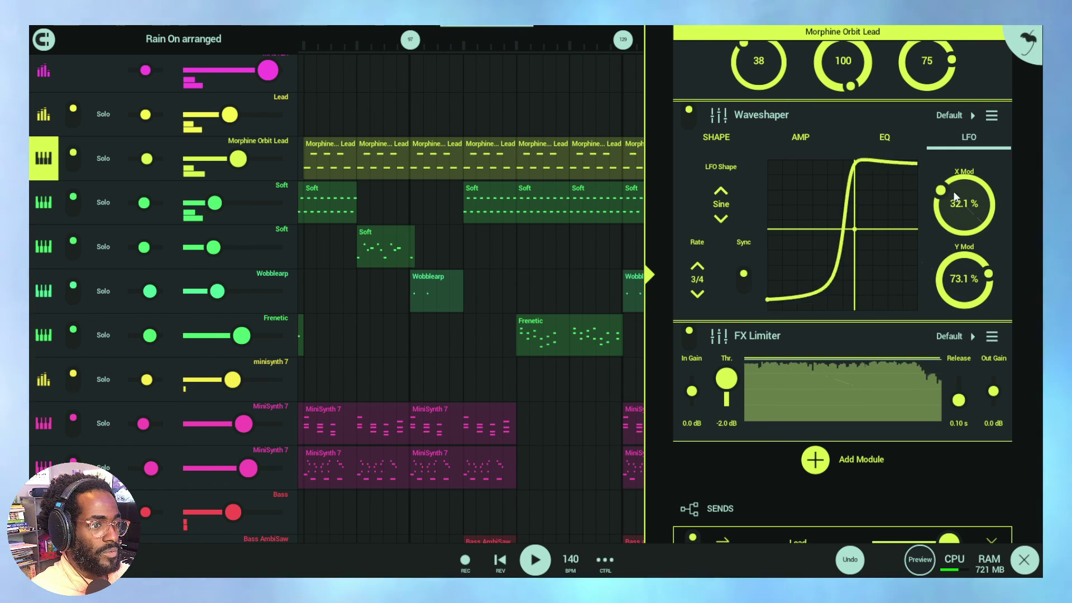
drag(953, 191, 953, 173)
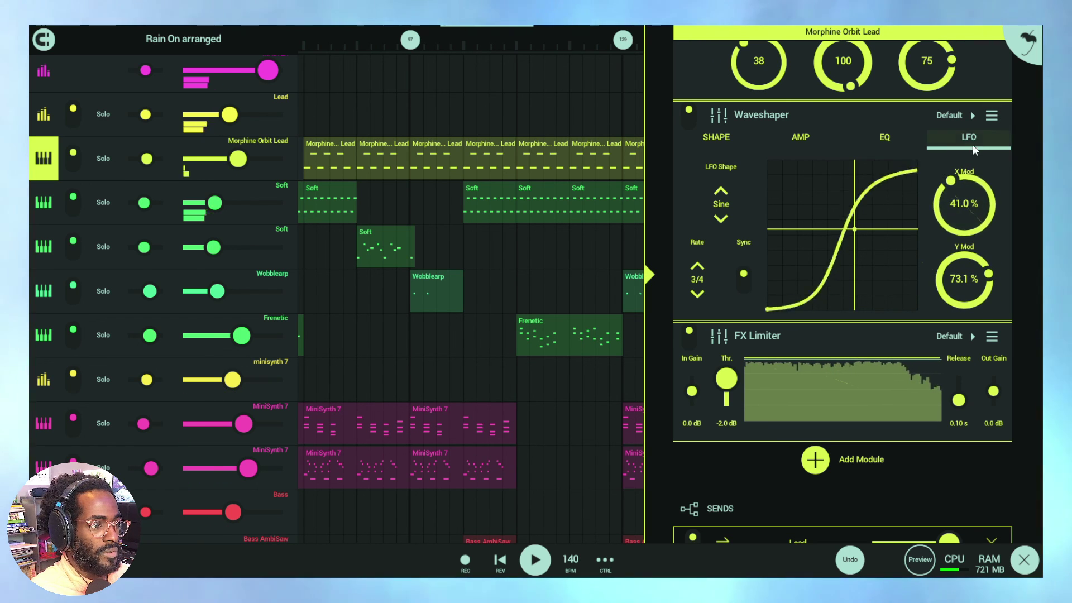
Change the Morphine Orbit Lead Waveshaper's shape to Moshpit
click(727, 145)
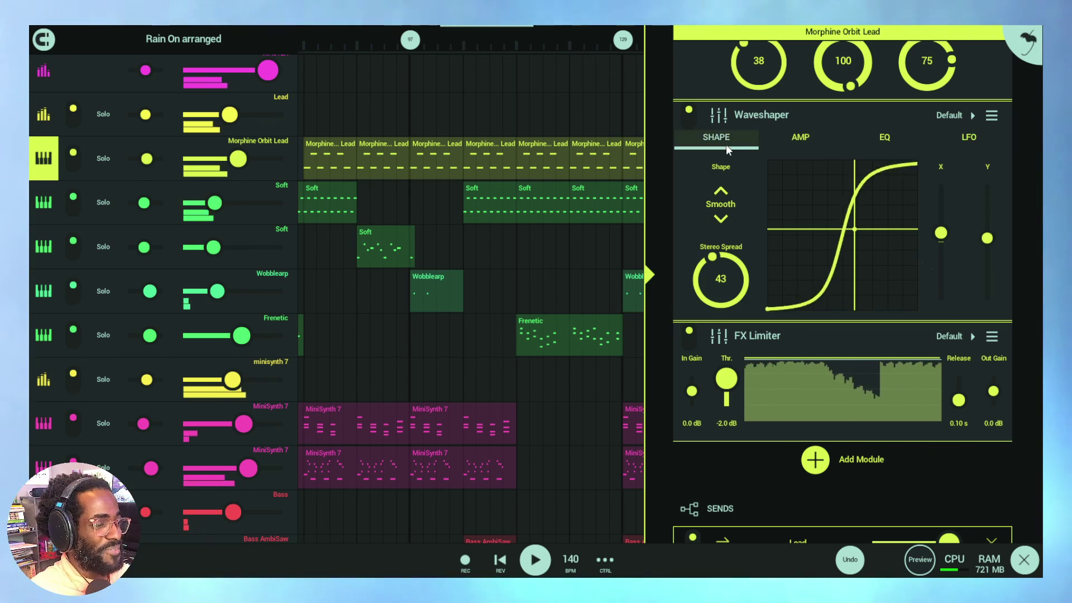
click(721, 204)
click(718, 221)
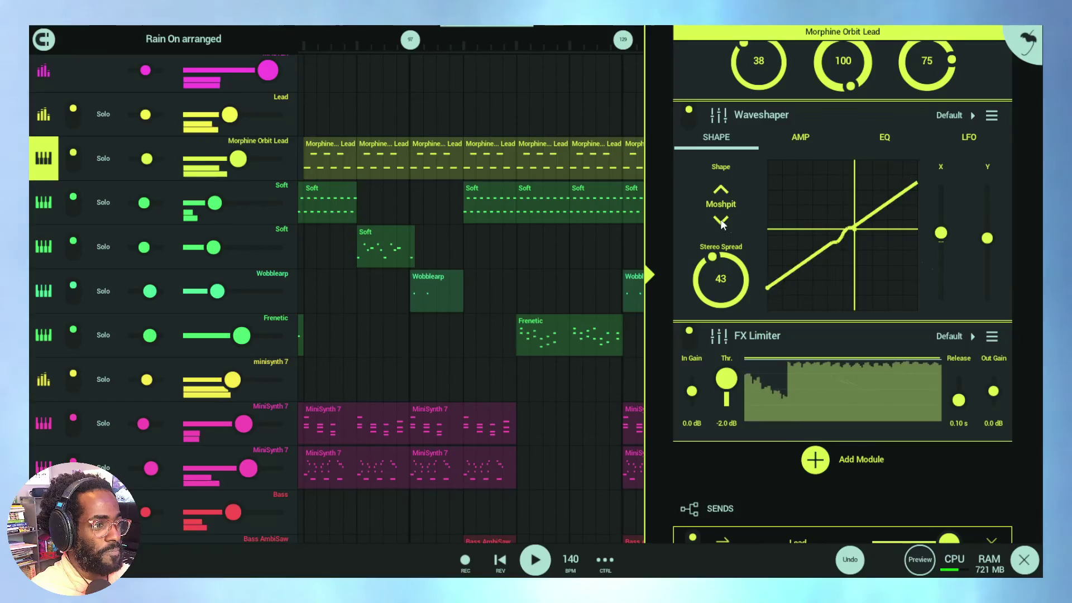